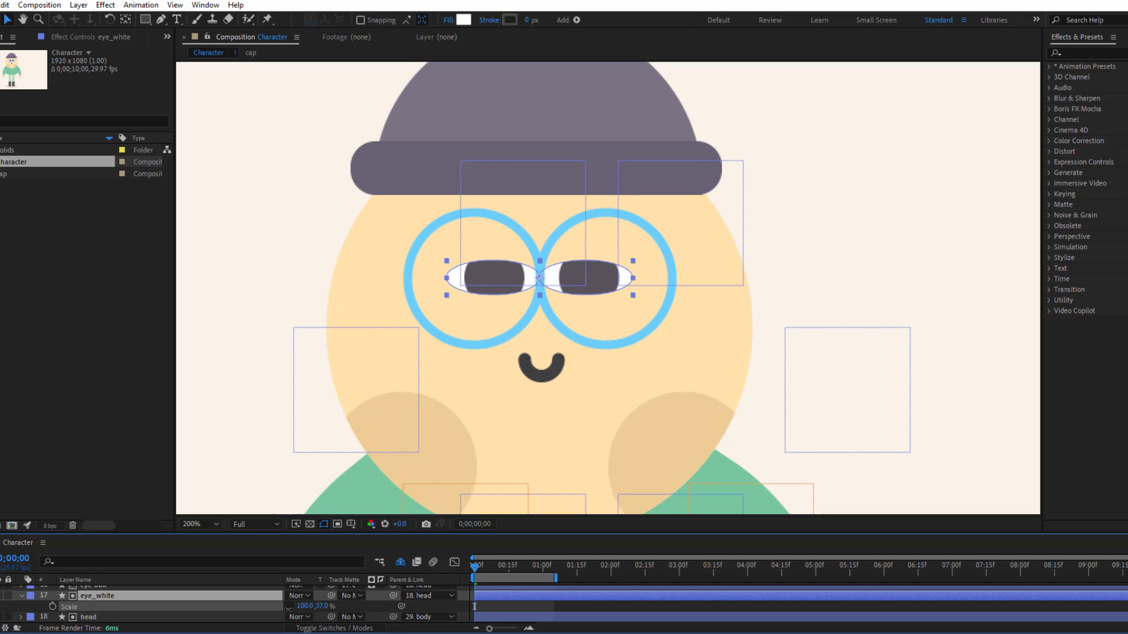
Step: Try out the eye rig by rescaling the eye_white layer and moving the eye-ball layer
drag(288, 608, 325, 608)
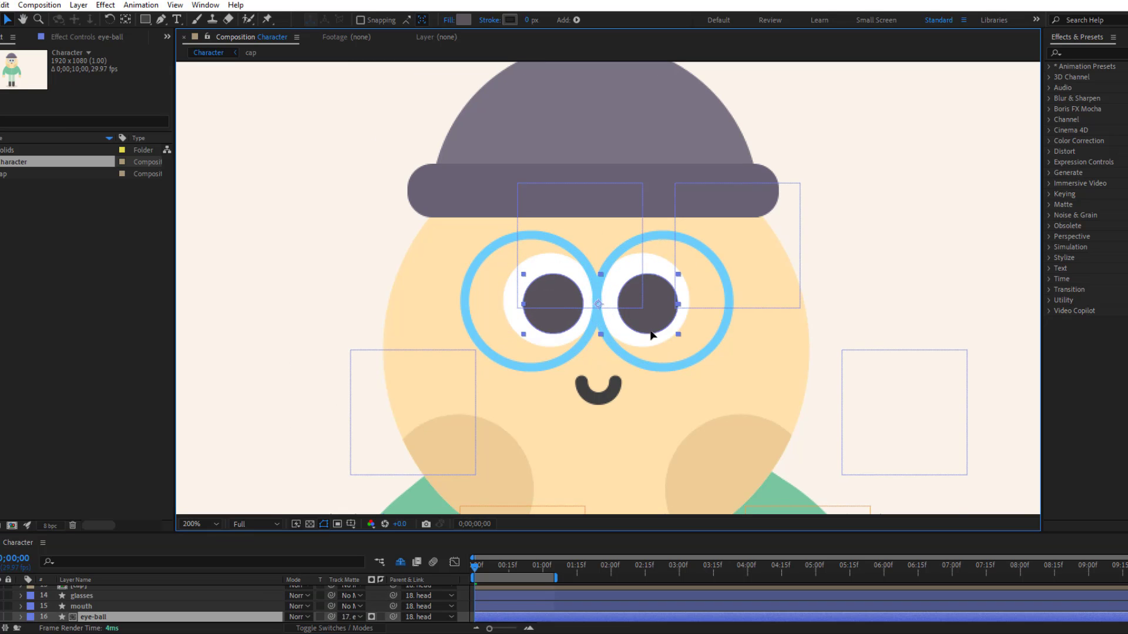
mouse_move(649, 312)
mouse_down()
mouse_move(654, 320)
mouse_move(574, 290)
mouse_move(644, 276)
mouse_move(656, 325)
mouse_up()
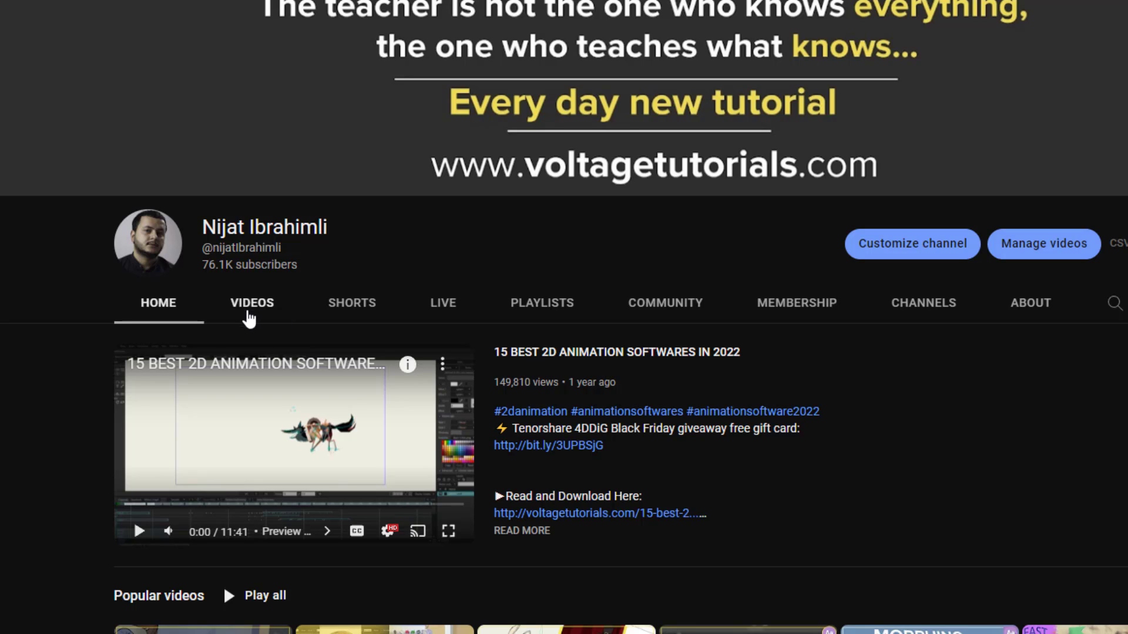
Step: Browse the channel's recently uploaded videos to find the Character Design in After Effects tutorial
click(265, 310)
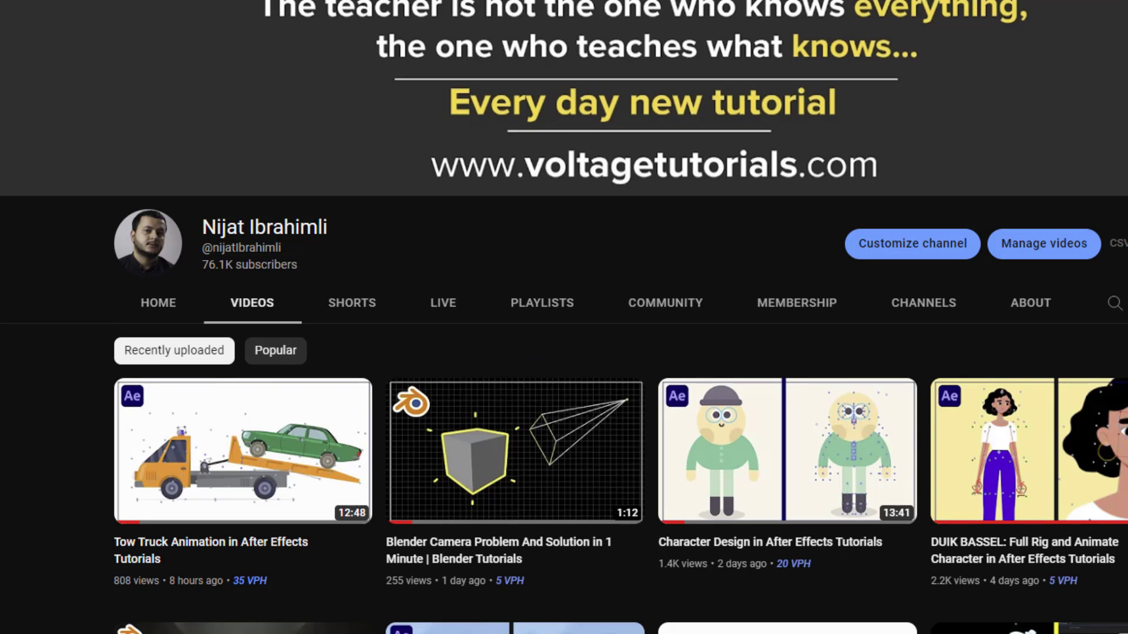
scroll(6, 378, down, 3)
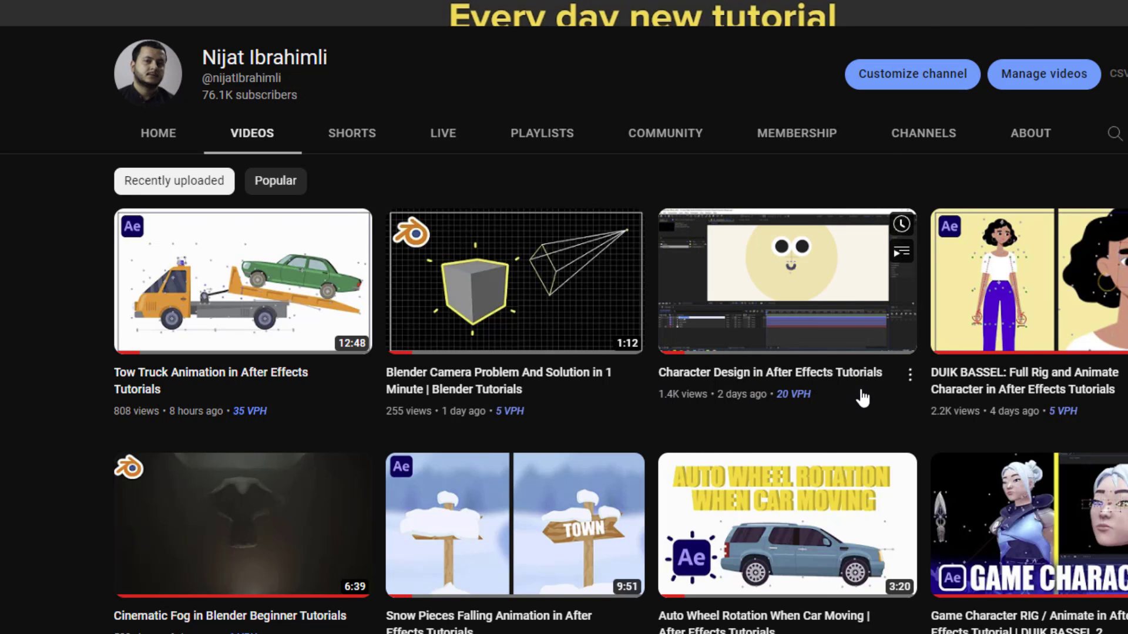
scroll(863, 396, up, 1)
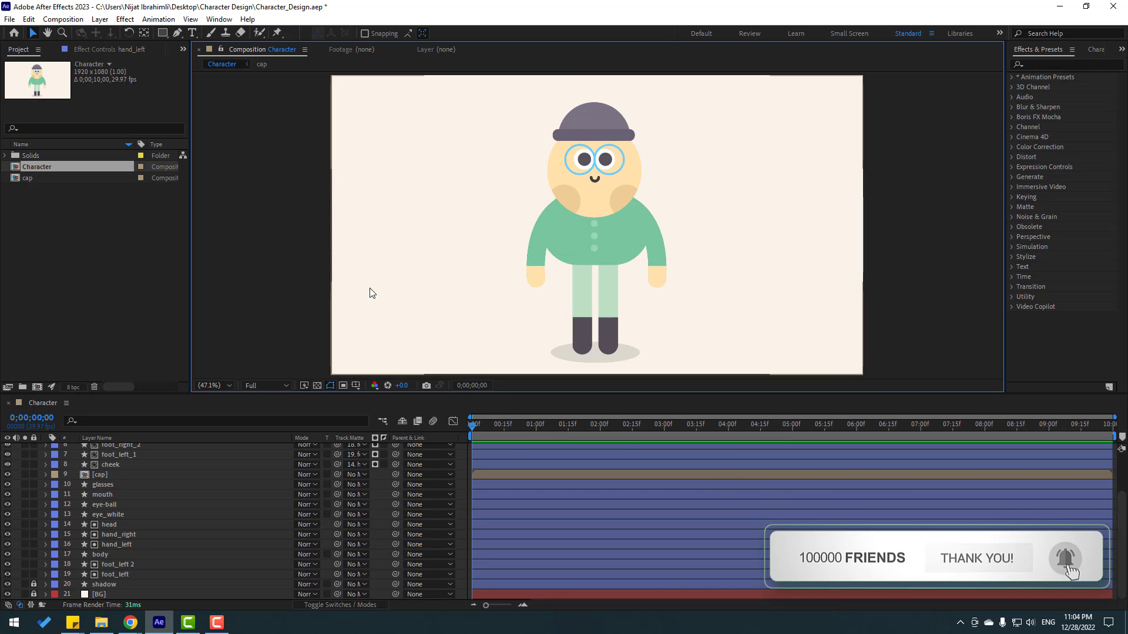
Step: Open the Create Nulls From Paths script and apply Points Follow Nulls to the Path 1 path of the hand_left layer
click(219, 19)
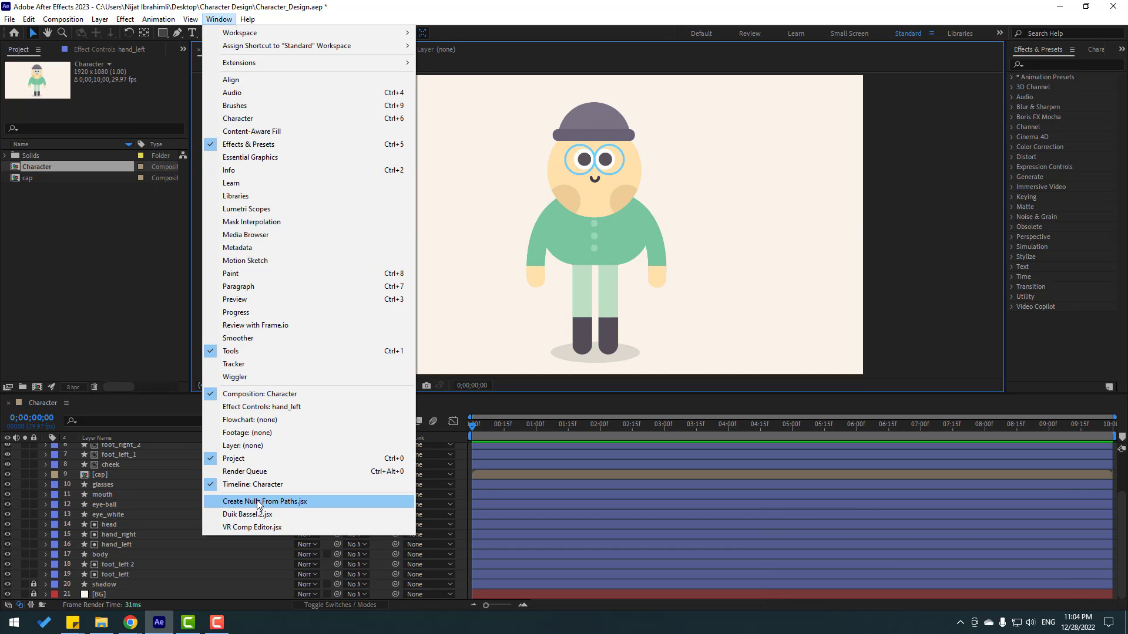
click(320, 505)
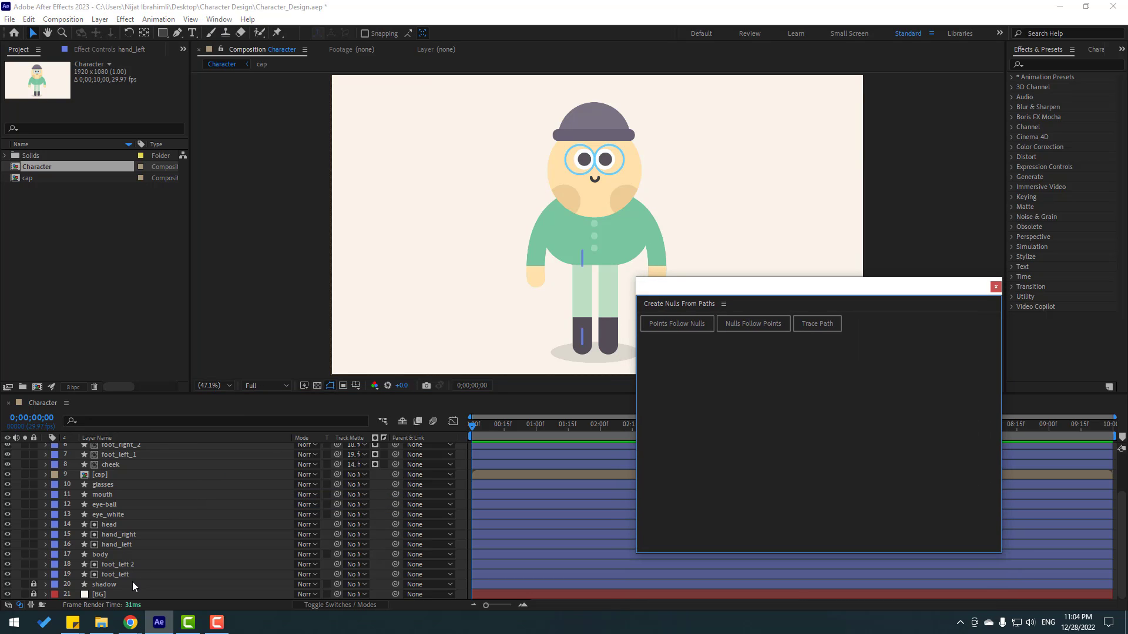
click(117, 547)
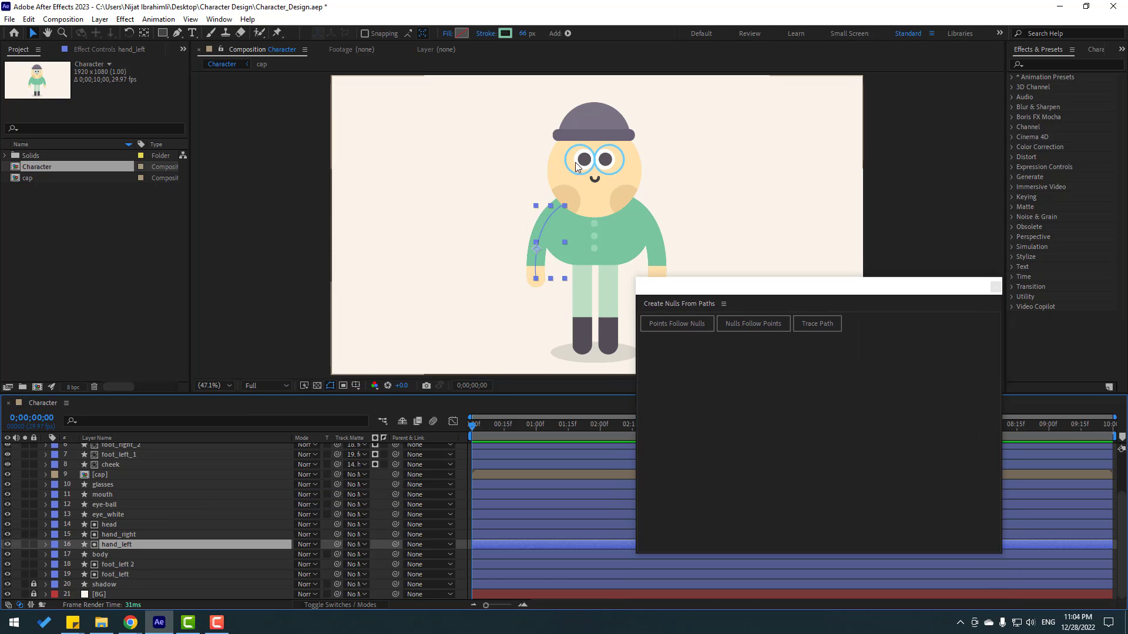
scroll(572, 287, up, 3)
drag(562, 285, 513, 242)
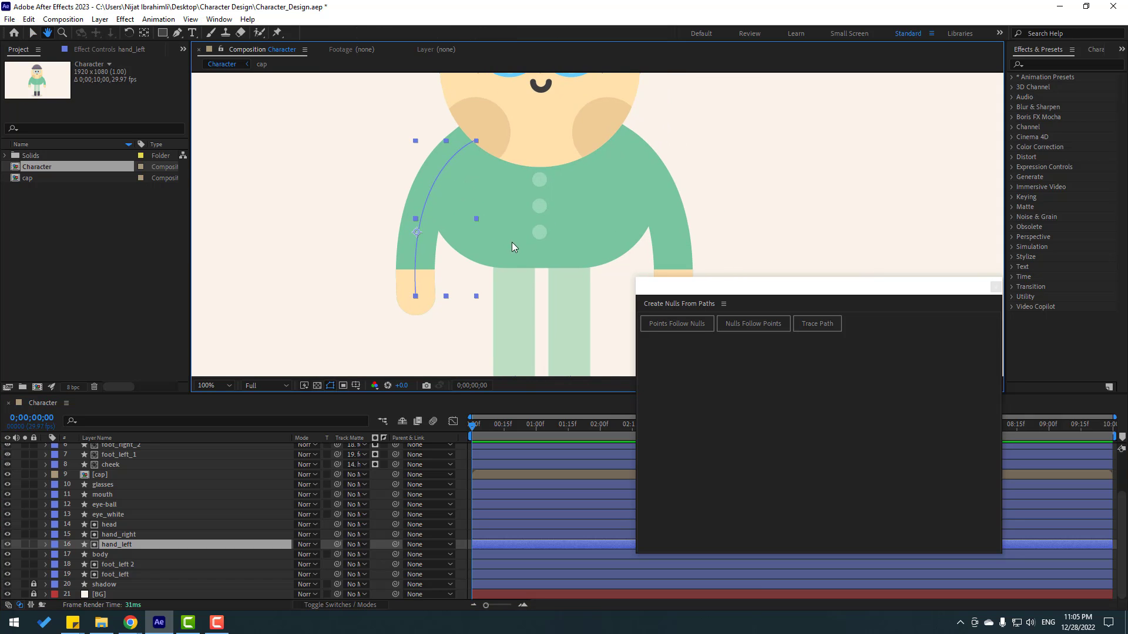
click(45, 544)
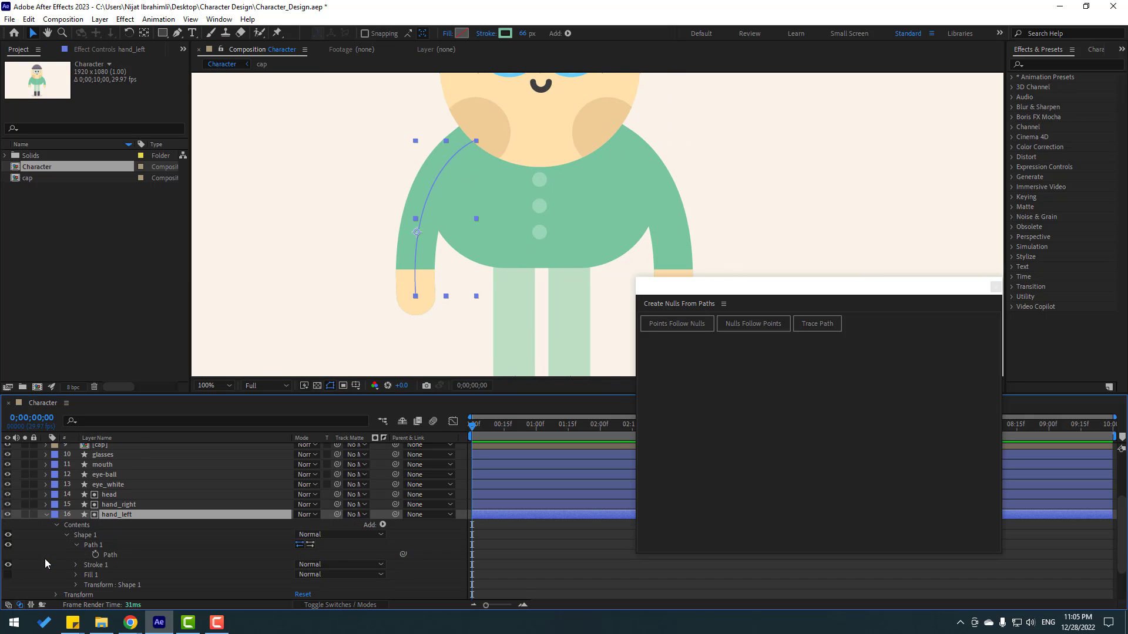
click(76, 545)
click(80, 534)
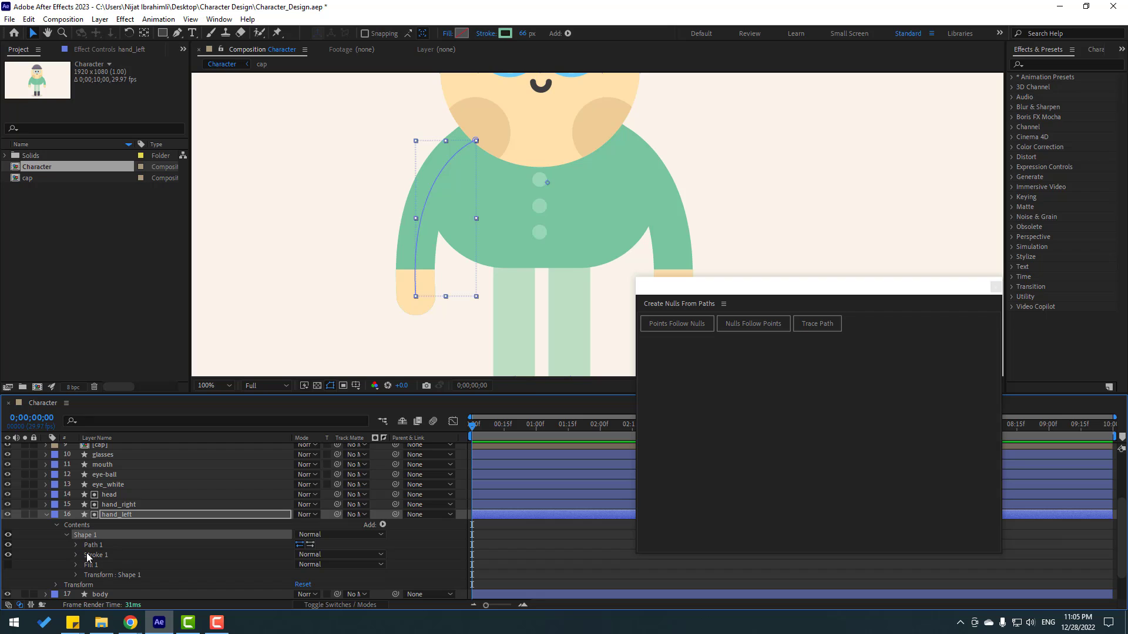
click(78, 548)
click(76, 545)
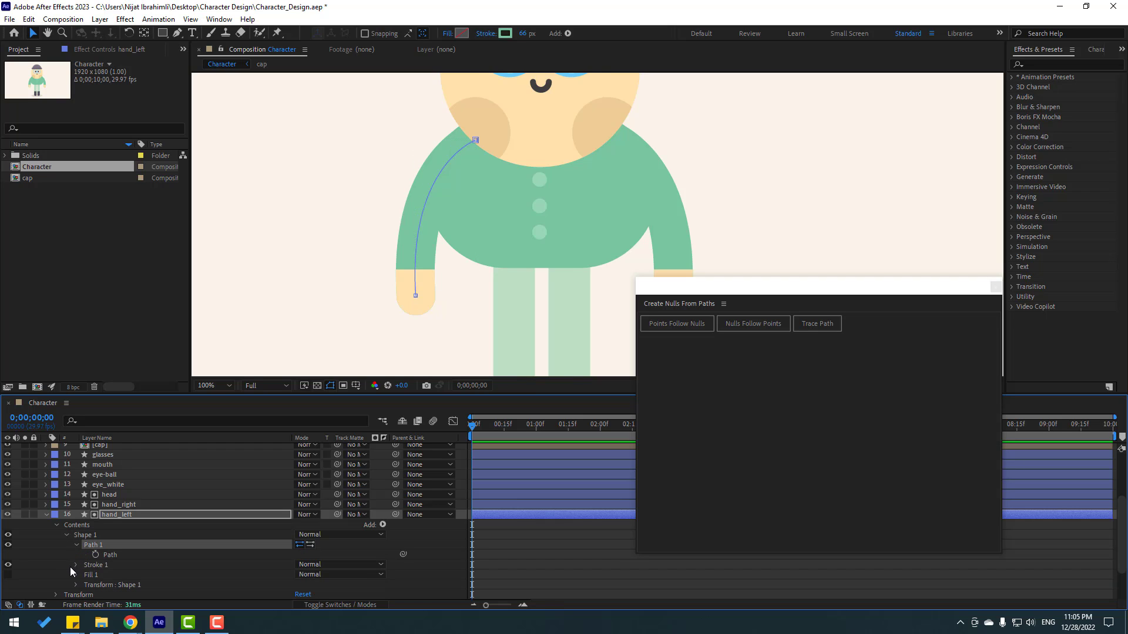
click(111, 555)
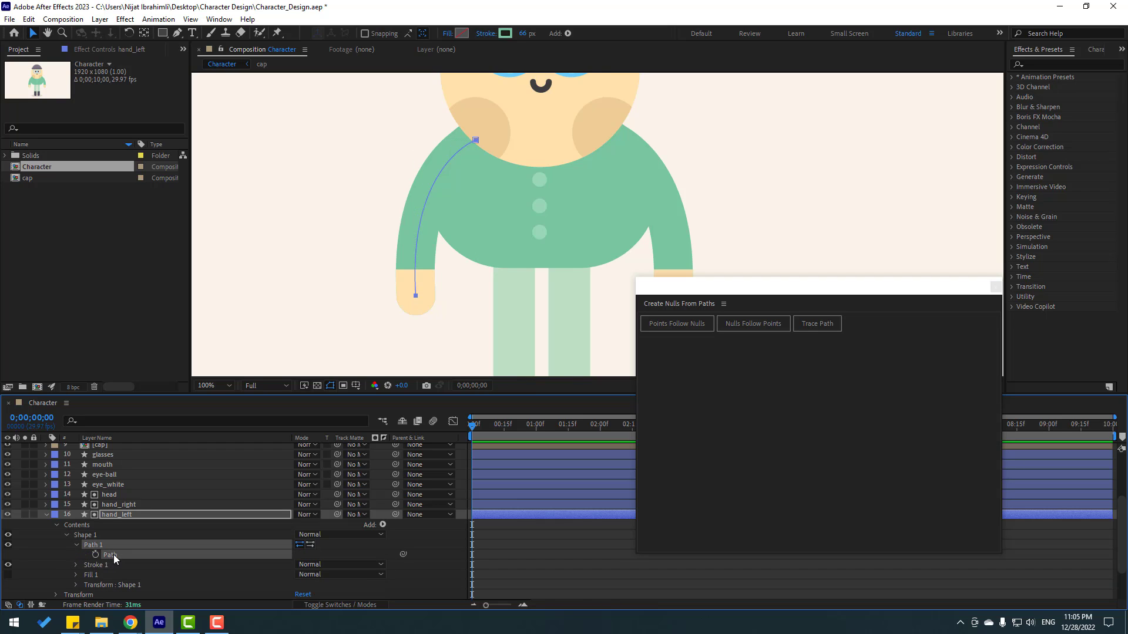
click(678, 326)
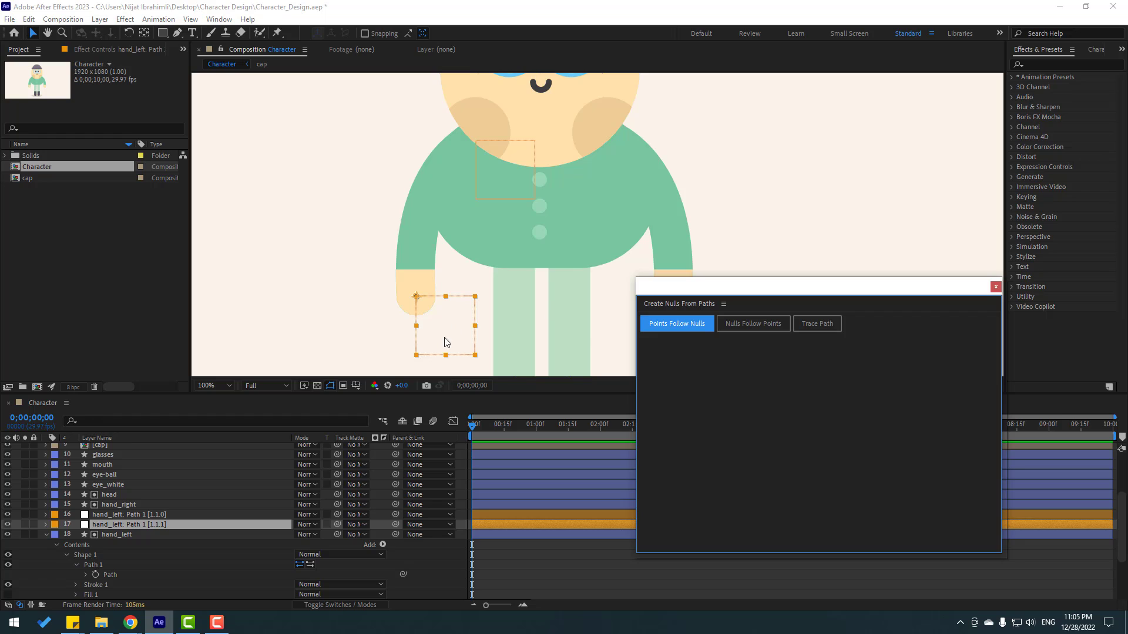
Step: Test the left arm by moving its hand-end null upward, undo the move, and collapse the hand_left layer
drag(447, 343, 455, 318)
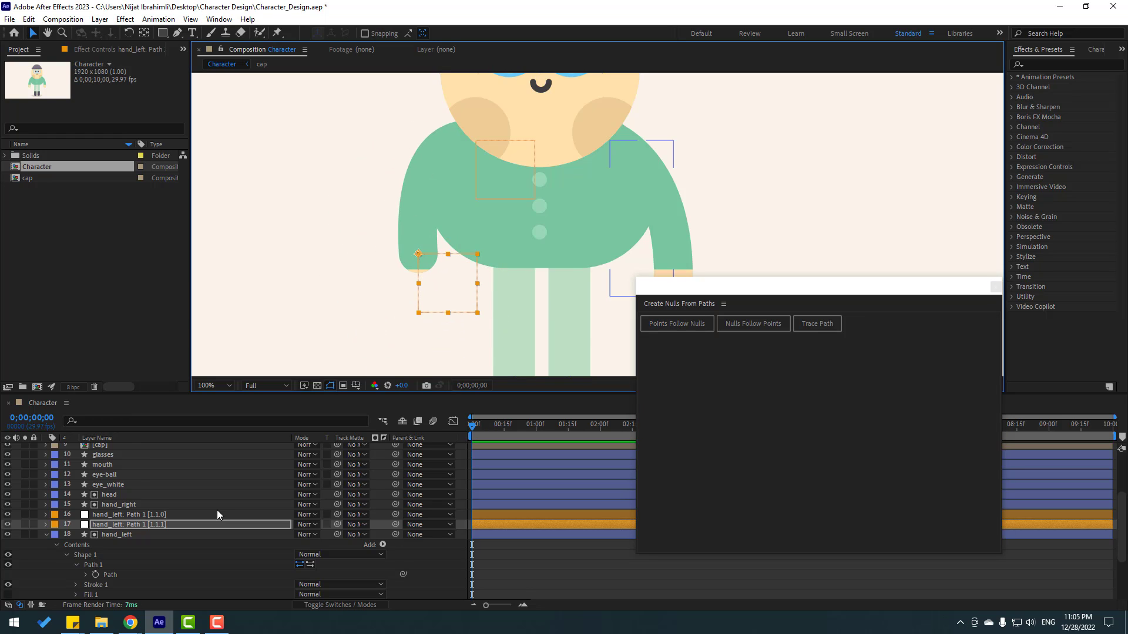
click(46, 534)
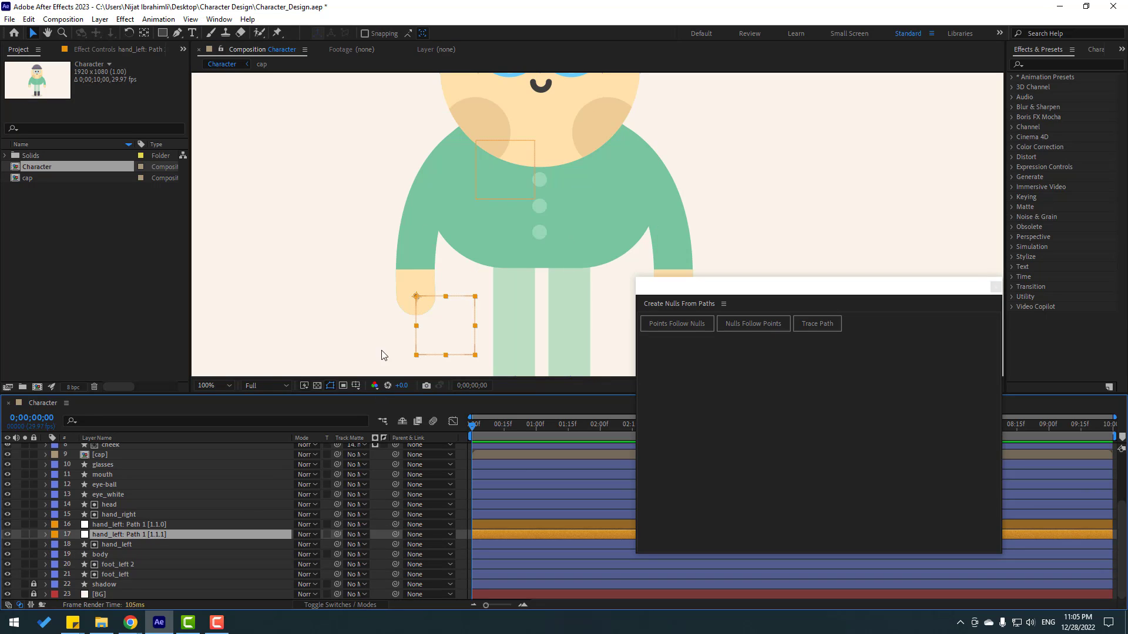
click(334, 306)
scroll(401, 284, down, 2)
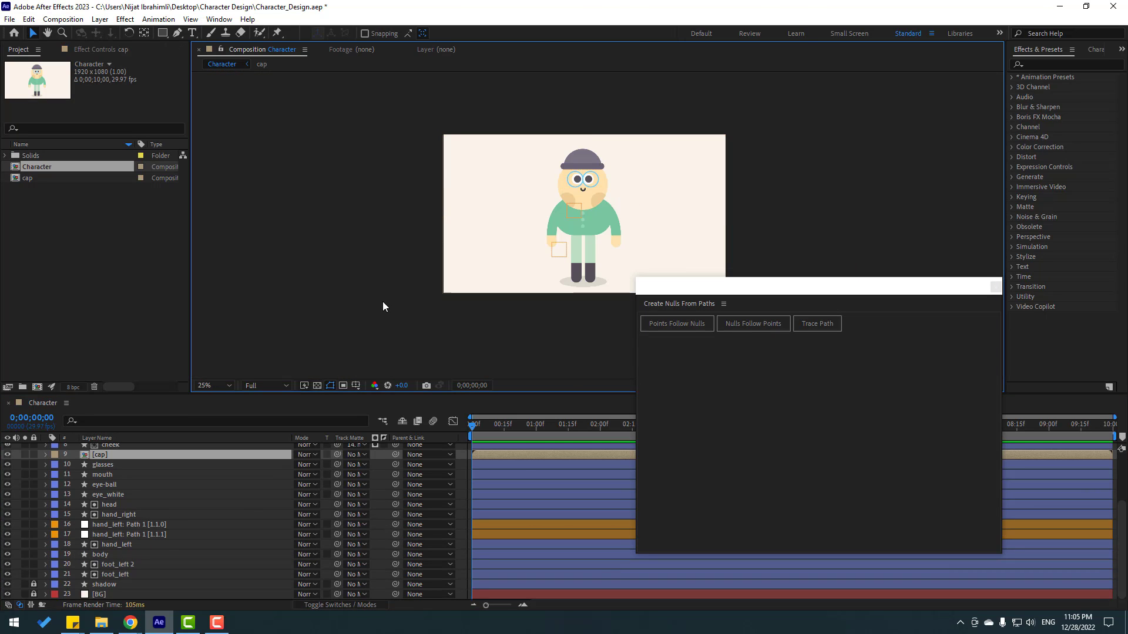
Step: Select the hand_left_2 shape on the character's hand and enlarge the timeline area so all layers fit
click(382, 302)
key(comma)
key(comma)
key(period)
key(period)
key(period)
key(period)
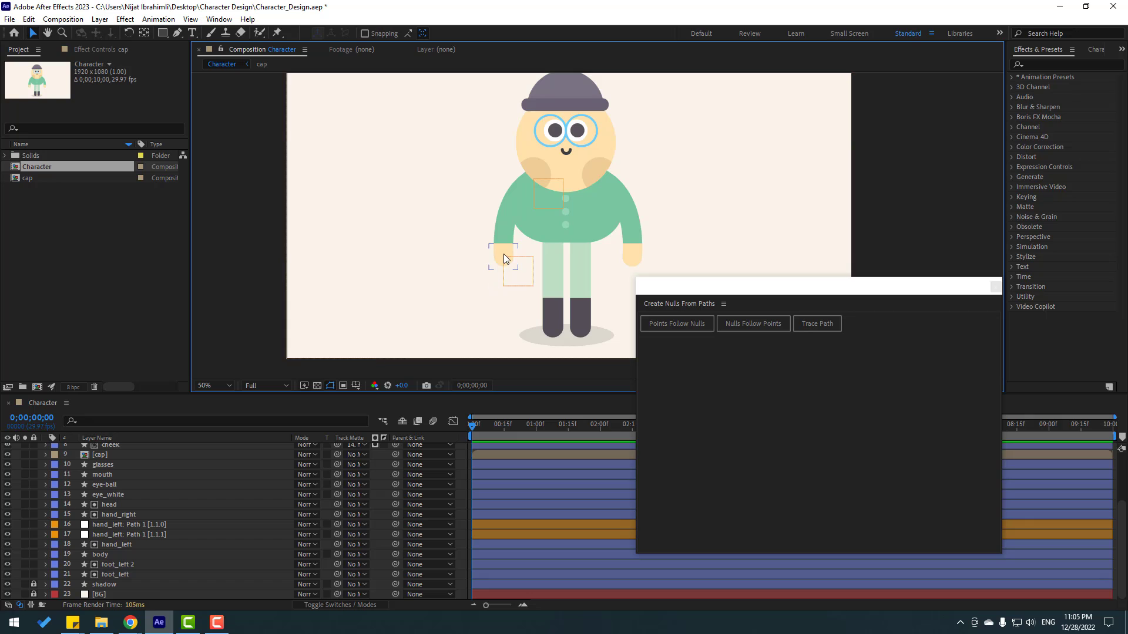
click(502, 255)
scroll(223, 488, up, 3)
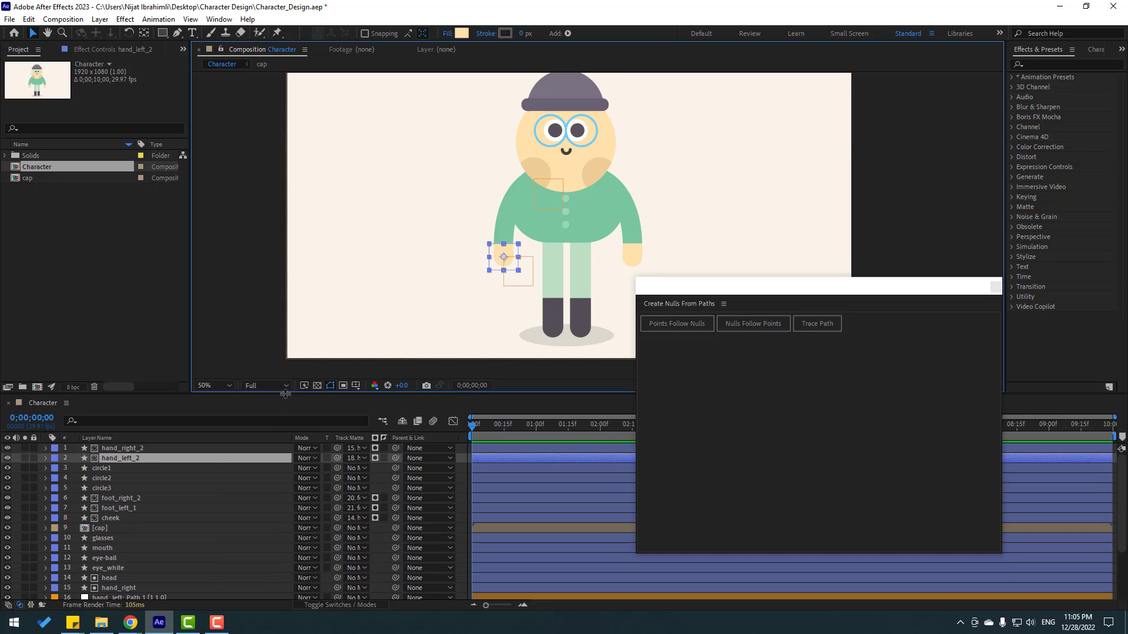
drag(285, 395, 329, 295)
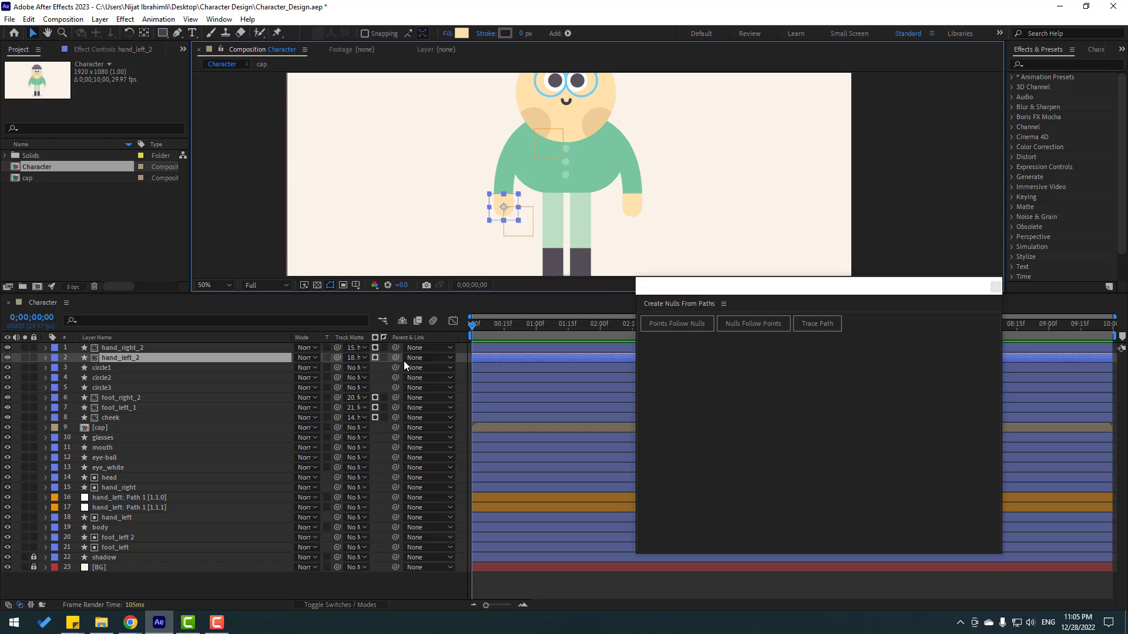
Step: Rename the hand-end null hand_left: Path 1 [1.1.1] as CONTROL_LEFT_HAND and parent the hand_left_2 layer to it
click(118, 497)
click(132, 508)
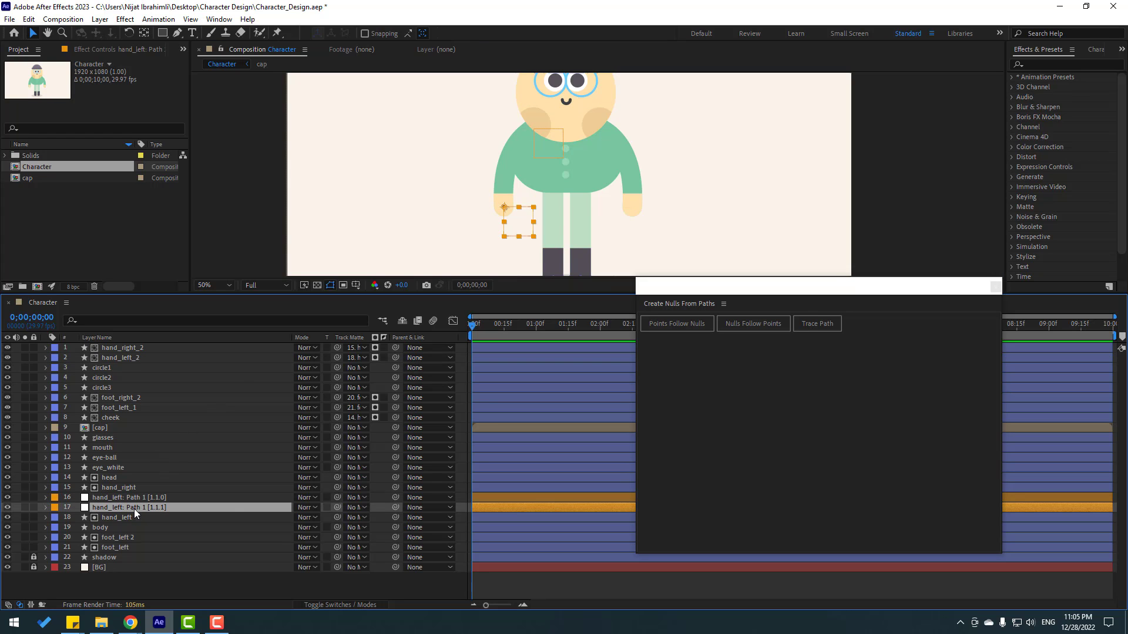
key(Return)
text(CONTROL_LEF)
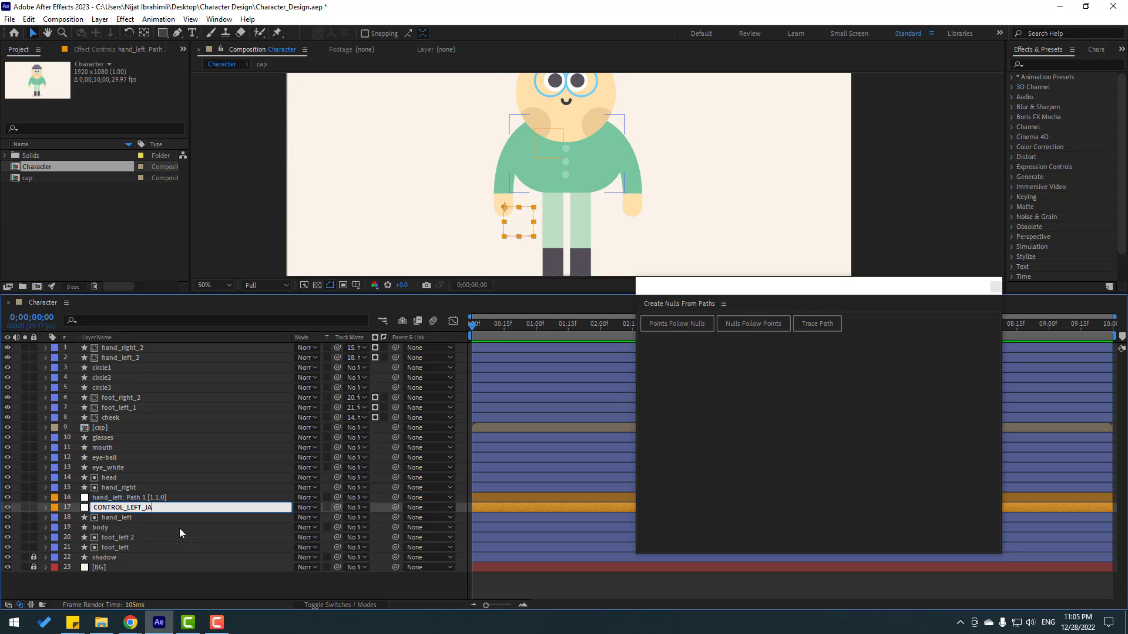
text(T_HAND)
key(Return)
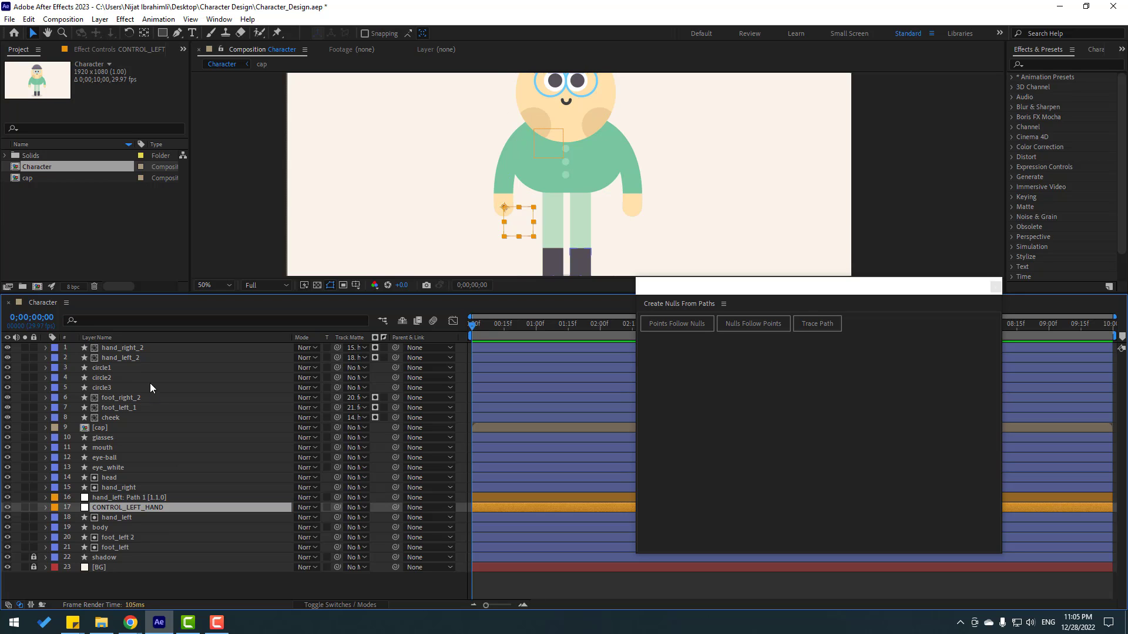
click(126, 360)
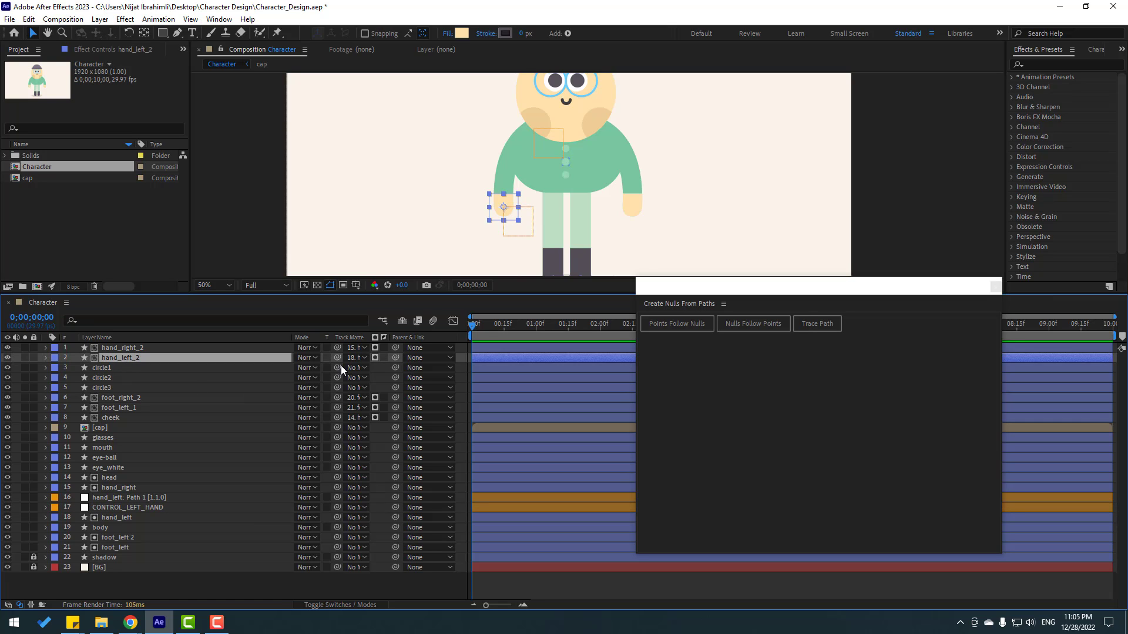
drag(395, 359, 159, 508)
Step: Test the left arm rig by moving the CONTROL_LEFT_HAND null, and undo the movement
click(121, 510)
key(period)
mouse_move(442, 262)
mouse_down()
mouse_move(429, 238)
mouse_move(376, 251)
mouse_move(435, 232)
mouse_move(393, 233)
mouse_move(402, 244)
mouse_move(433, 206)
mouse_move(420, 221)
mouse_move(444, 267)
mouse_up()
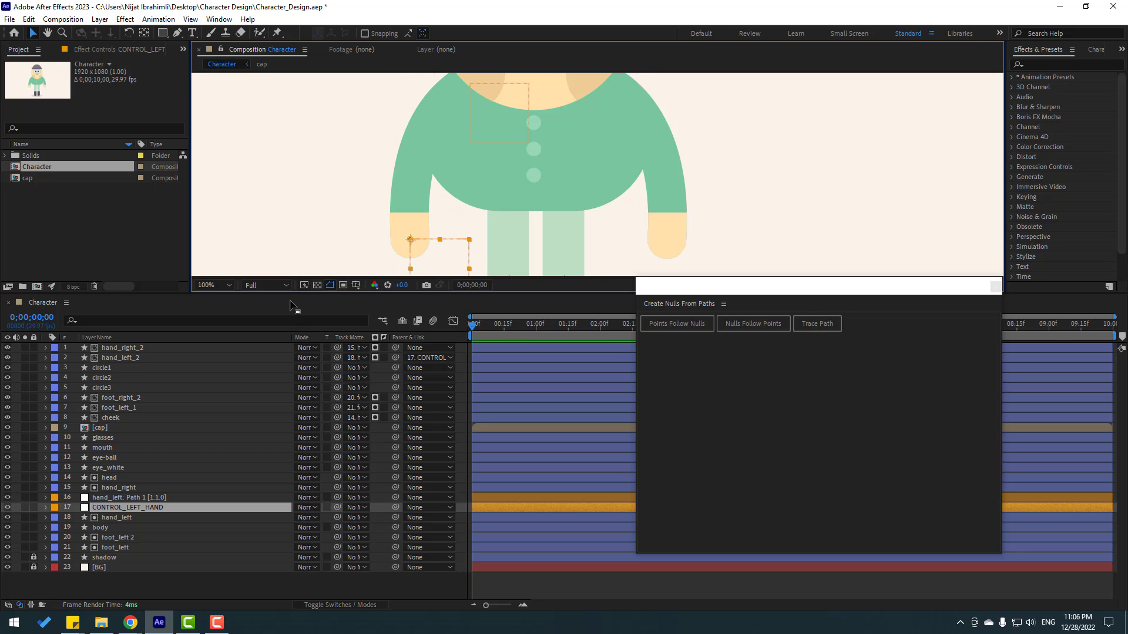
key(comma)
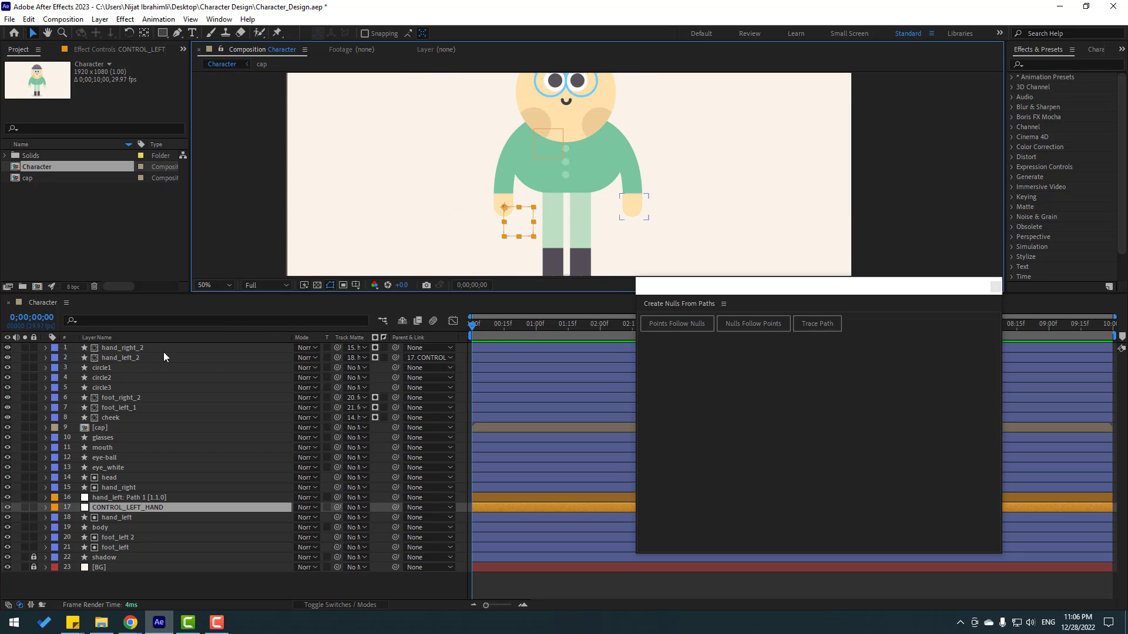
Step: Mark the hand_left_2 and hand_left layers as shy and hide shy layers in the timeline
click(125, 360)
click(336, 606)
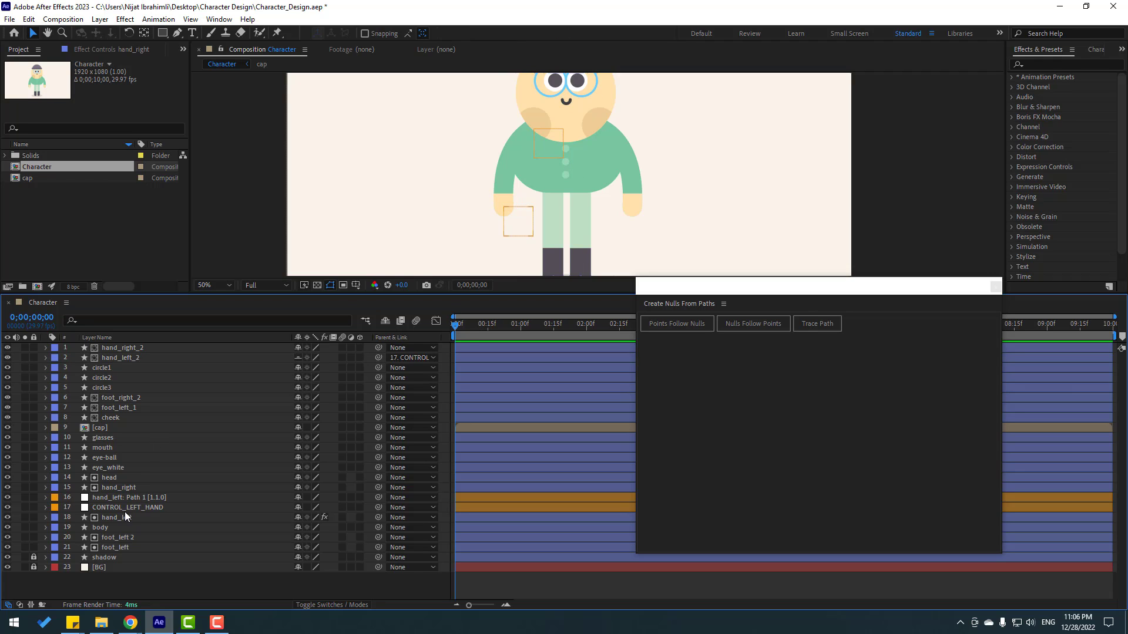
click(121, 517)
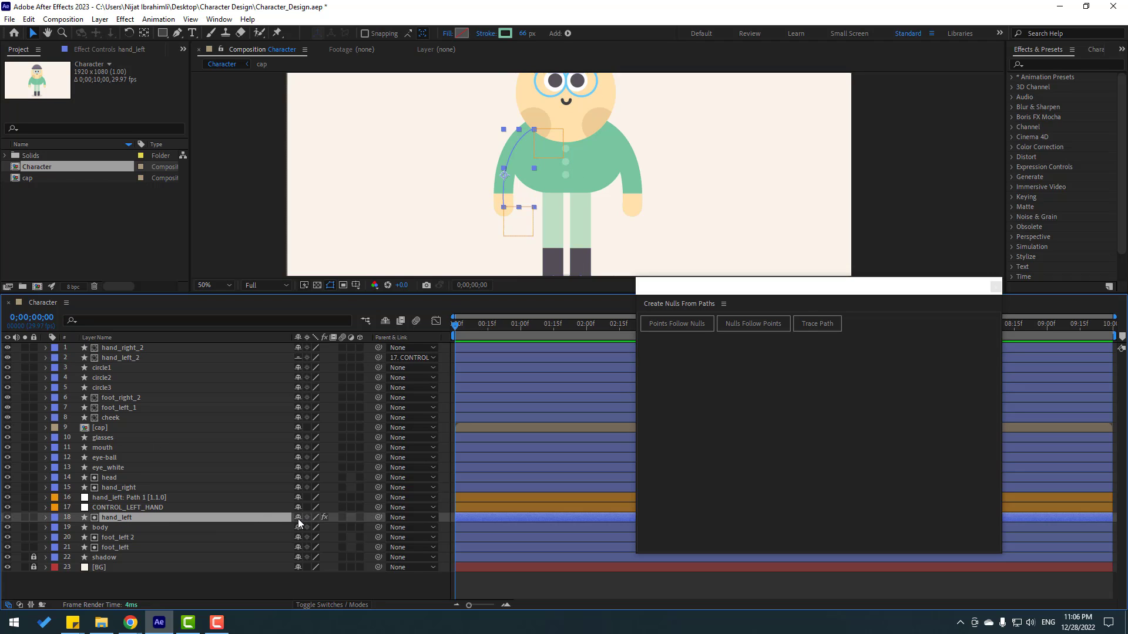
click(384, 321)
click(147, 571)
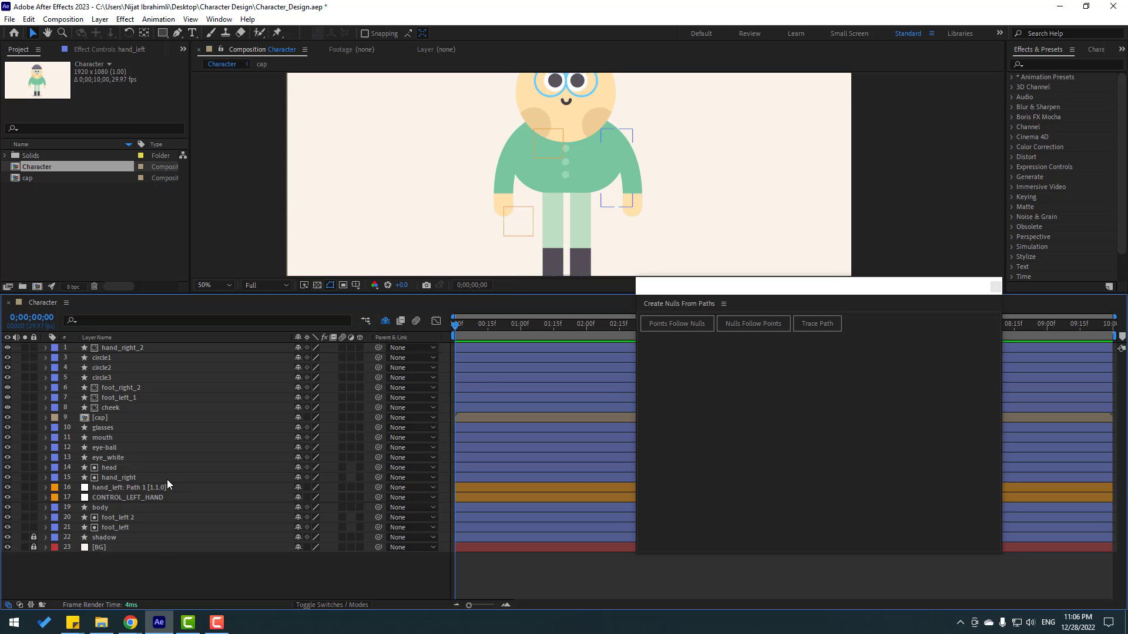
Step: Create Points Follow Nulls controls for the Path 1 path of the hand_right layer
click(125, 479)
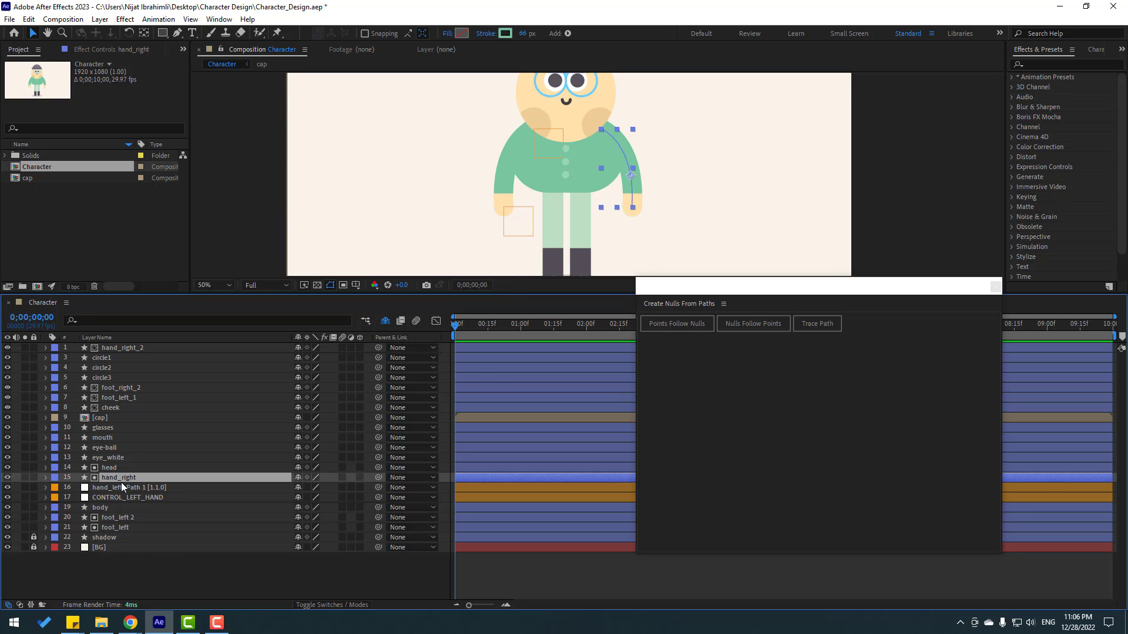
click(45, 478)
click(56, 488)
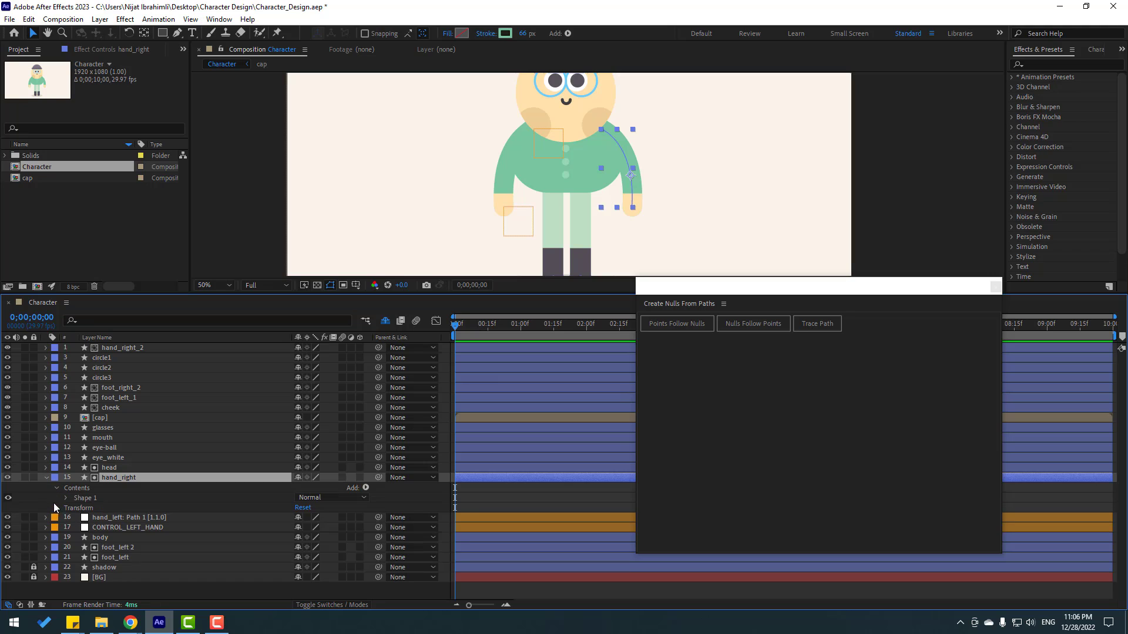
click(65, 498)
click(75, 509)
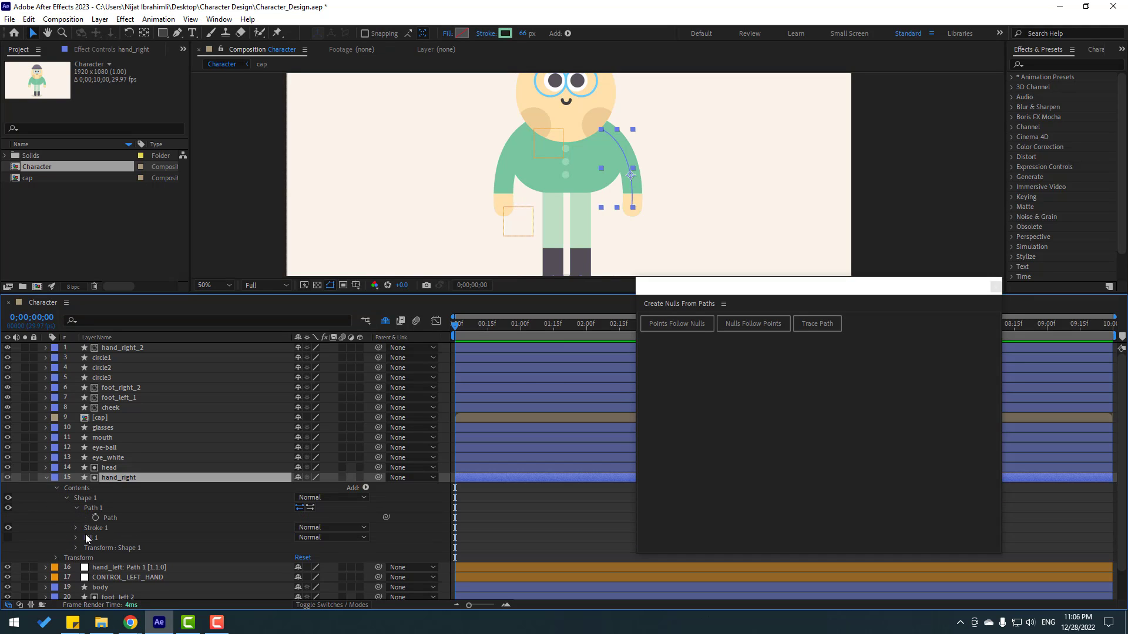
click(109, 518)
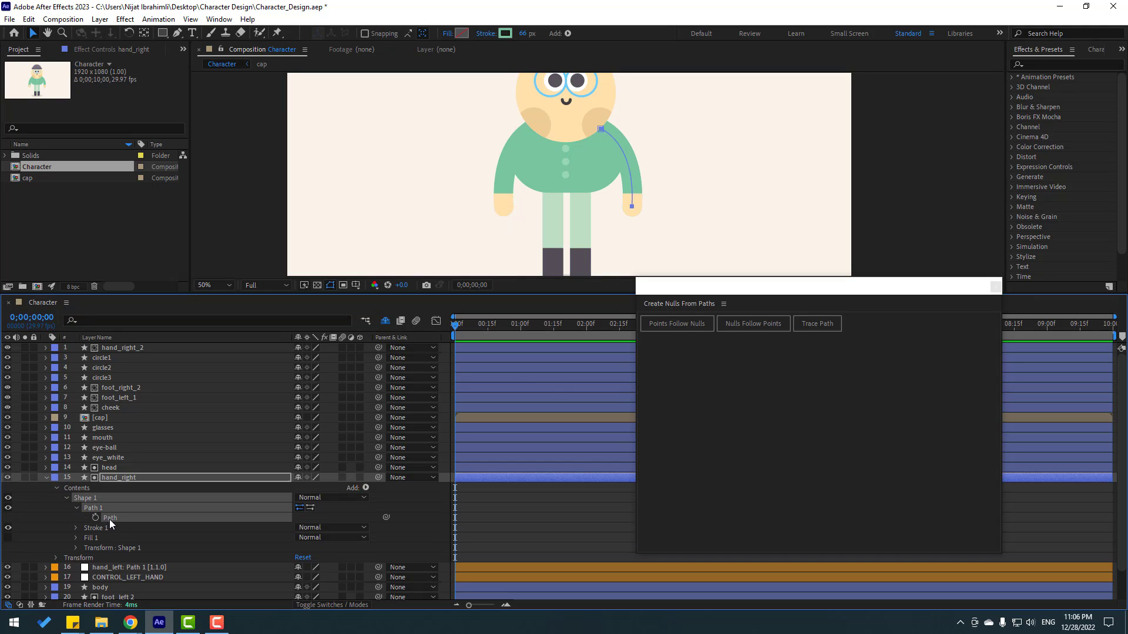
click(675, 323)
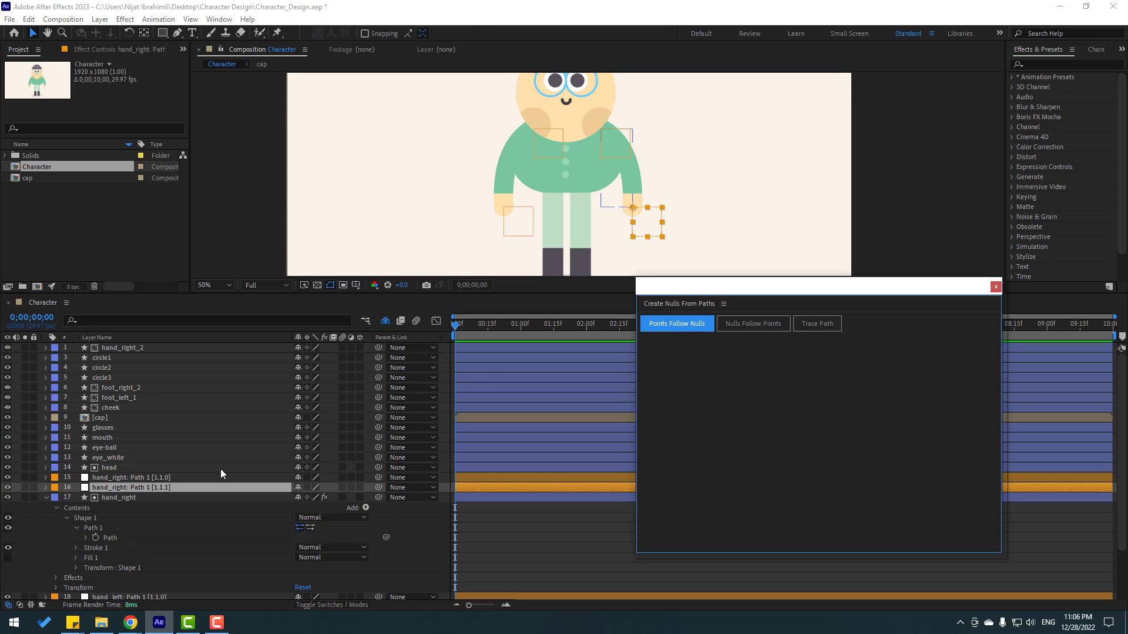
click(48, 543)
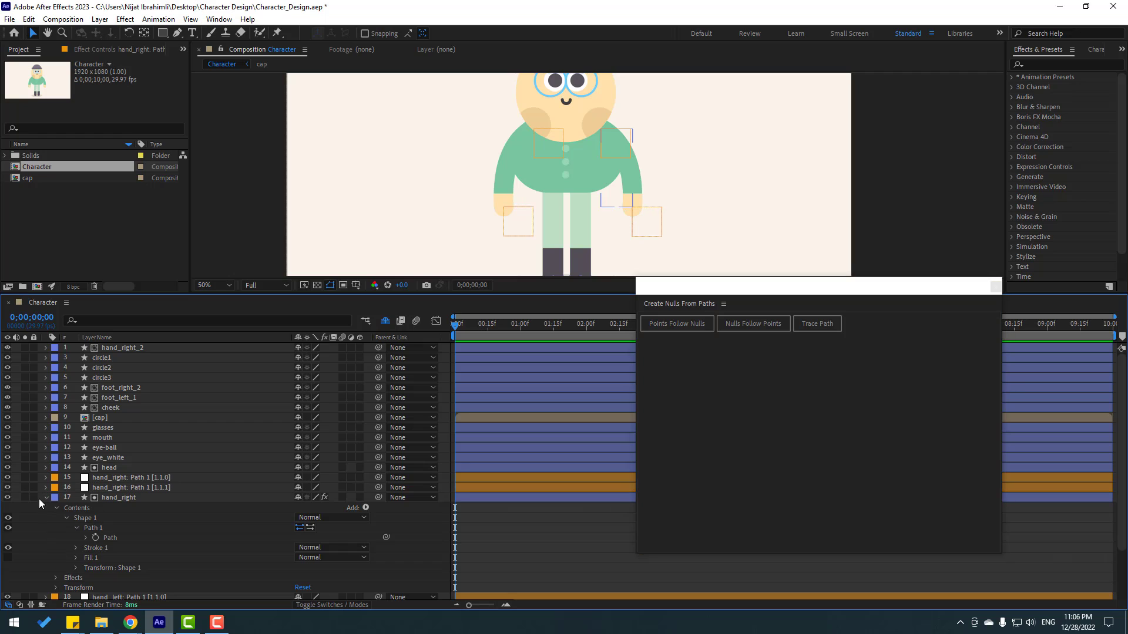
Step: Rename the hand-end null hand_right: Path 1 [1.1.1] as CONTROL_RIGHT_HAND
click(47, 498)
click(175, 487)
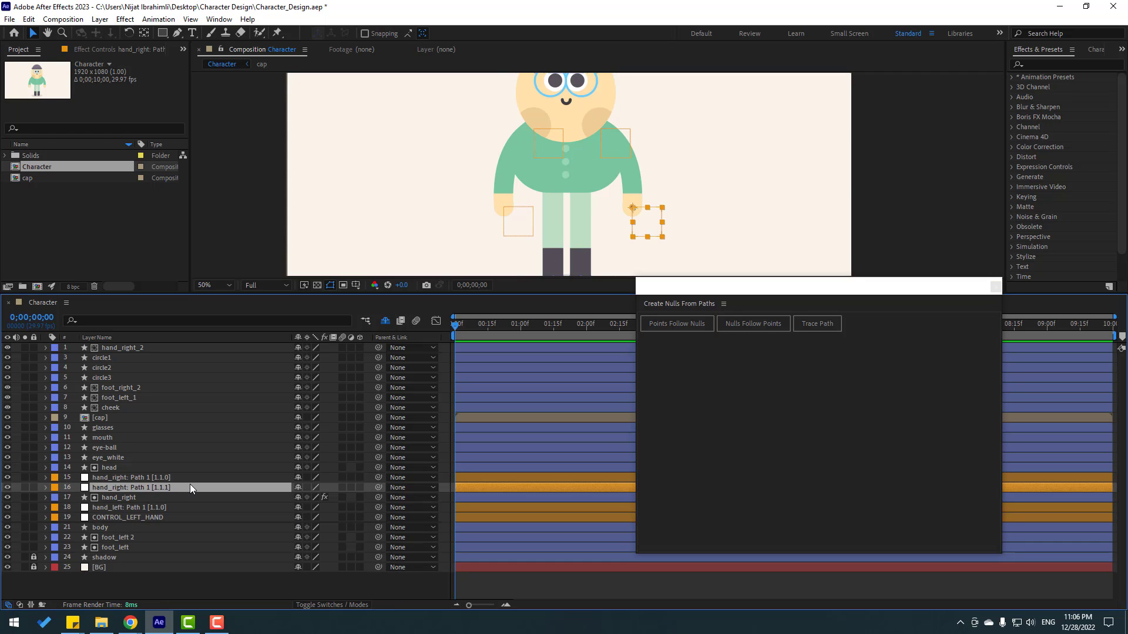
key(Return)
text(CONT)
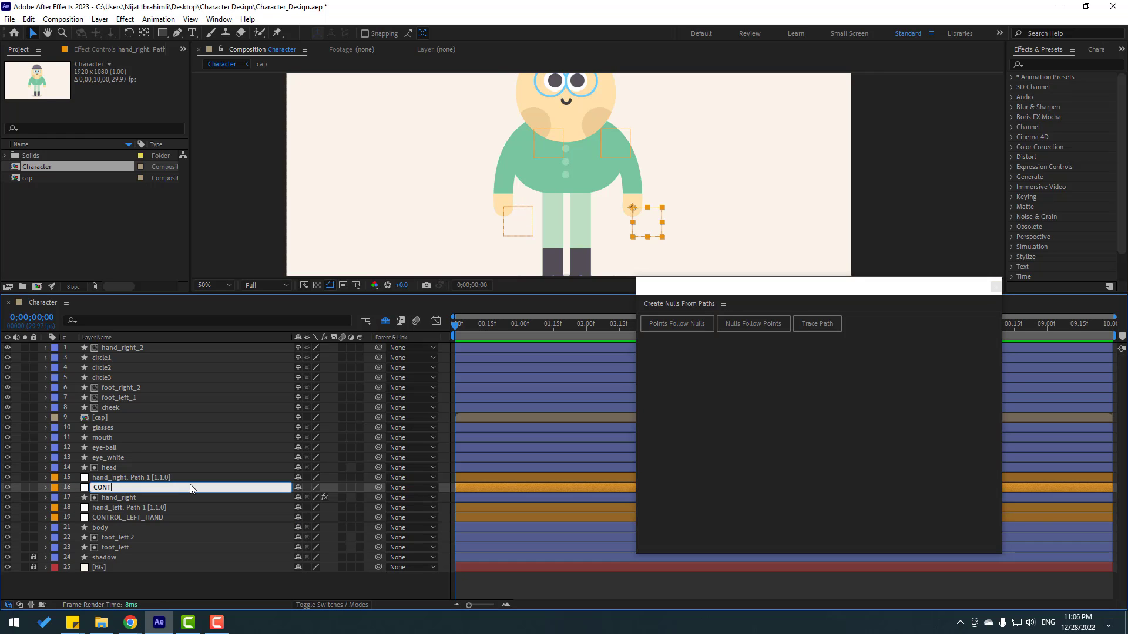
text(ROL_RIGHT_HAND)
key(Return)
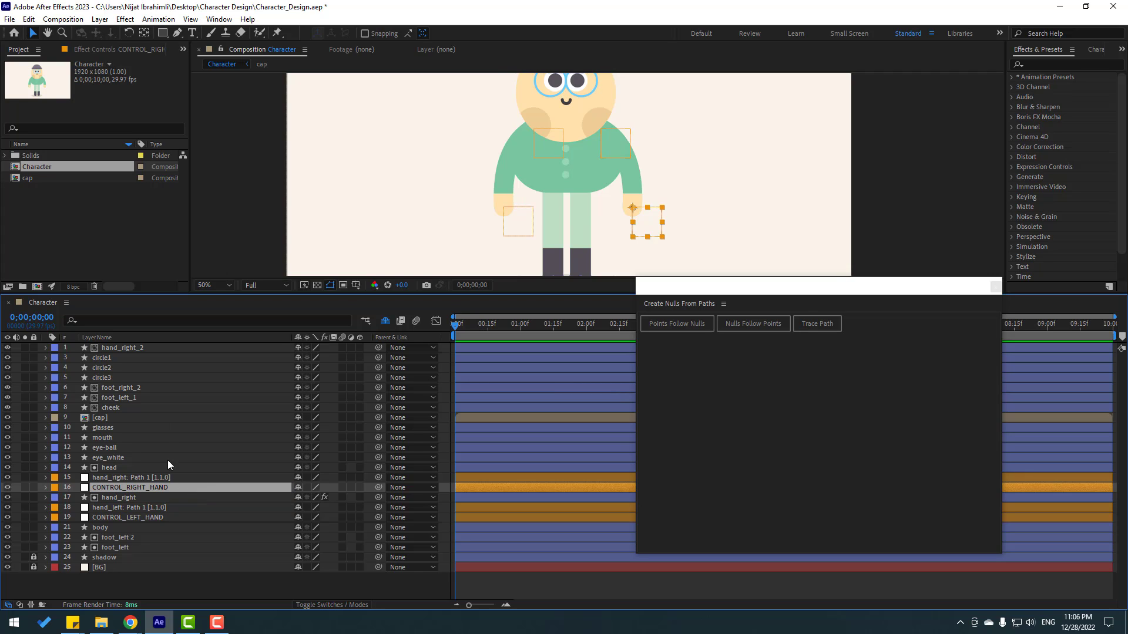
Step: Parent the hand_right_2 layer to the CONTROL_RIGHT_HAND null and mark hand_right_2 as shy
click(121, 348)
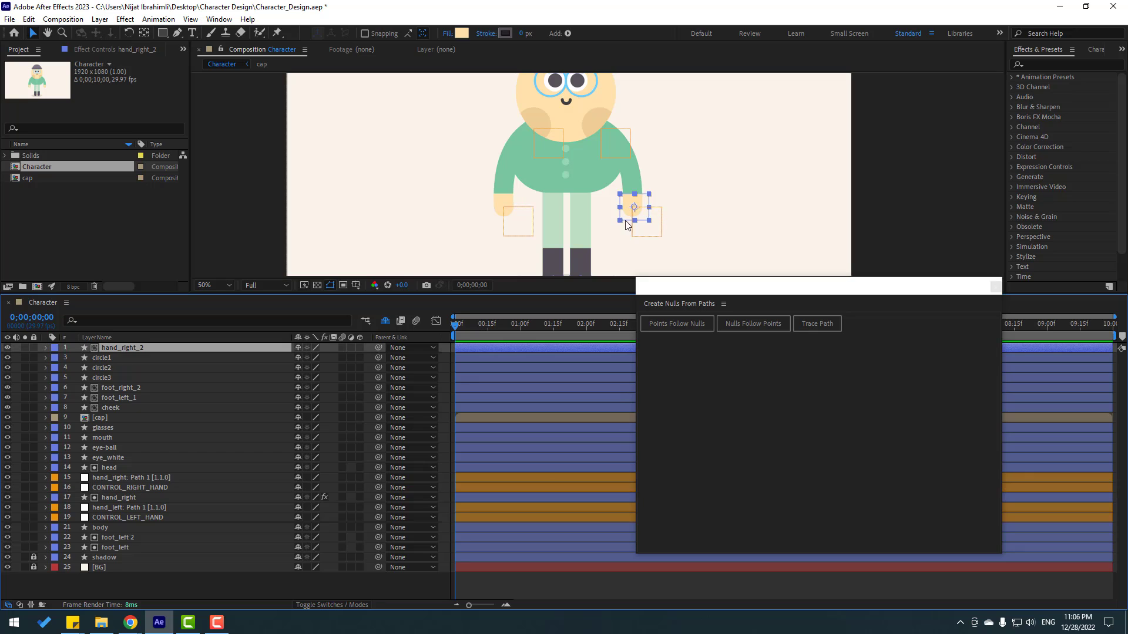
scroll(637, 195, up, 4)
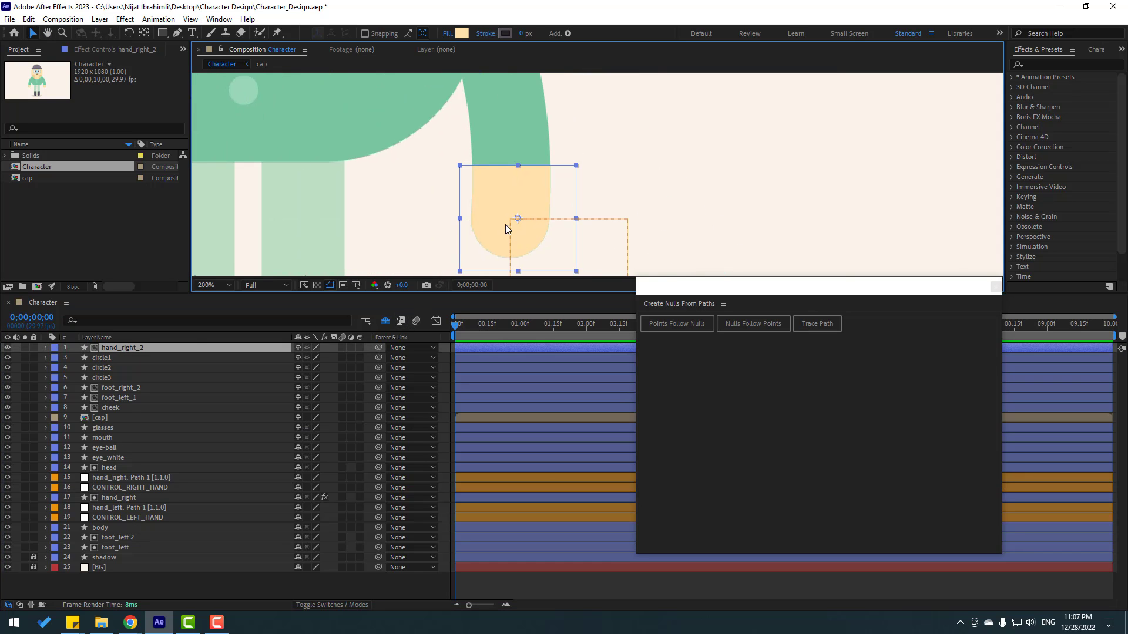
mouse_move(503, 218)
mouse_down()
mouse_move(517, 221)
mouse_move(433, 205)
mouse_move(507, 244)
mouse_move(524, 223)
mouse_up()
key(ctrl+z)
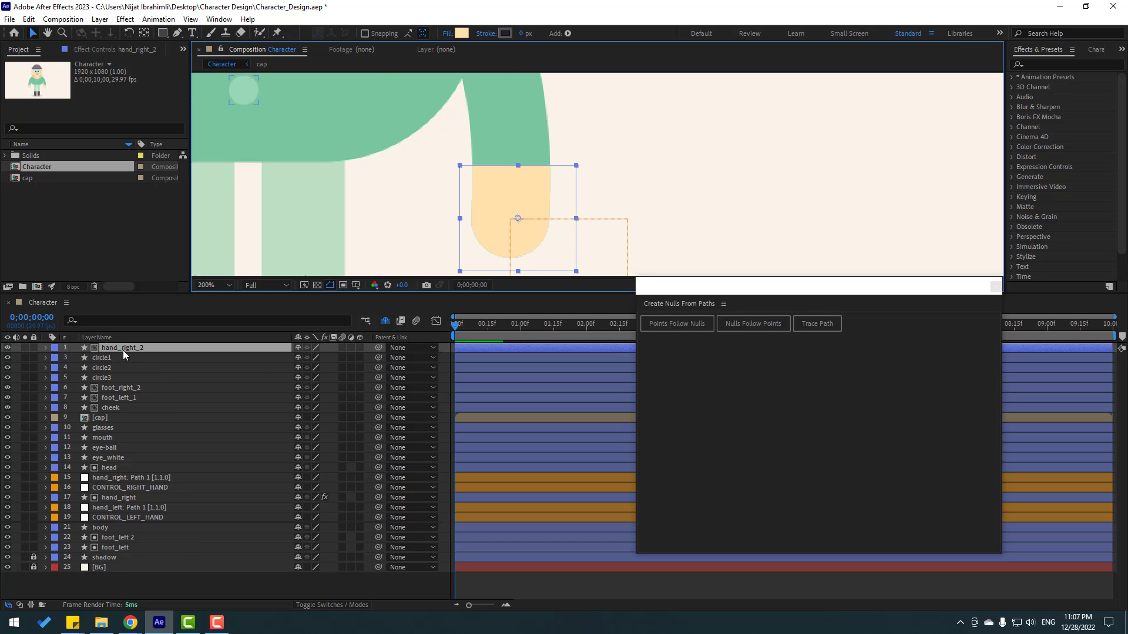
click(122, 349)
drag(378, 347, 142, 488)
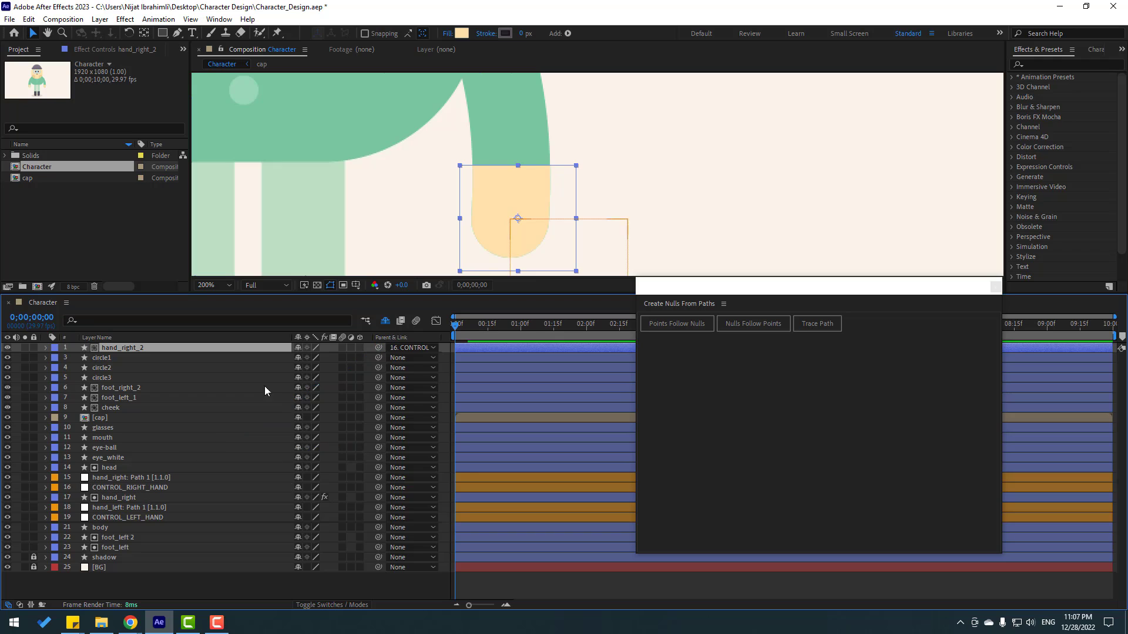
key(comma)
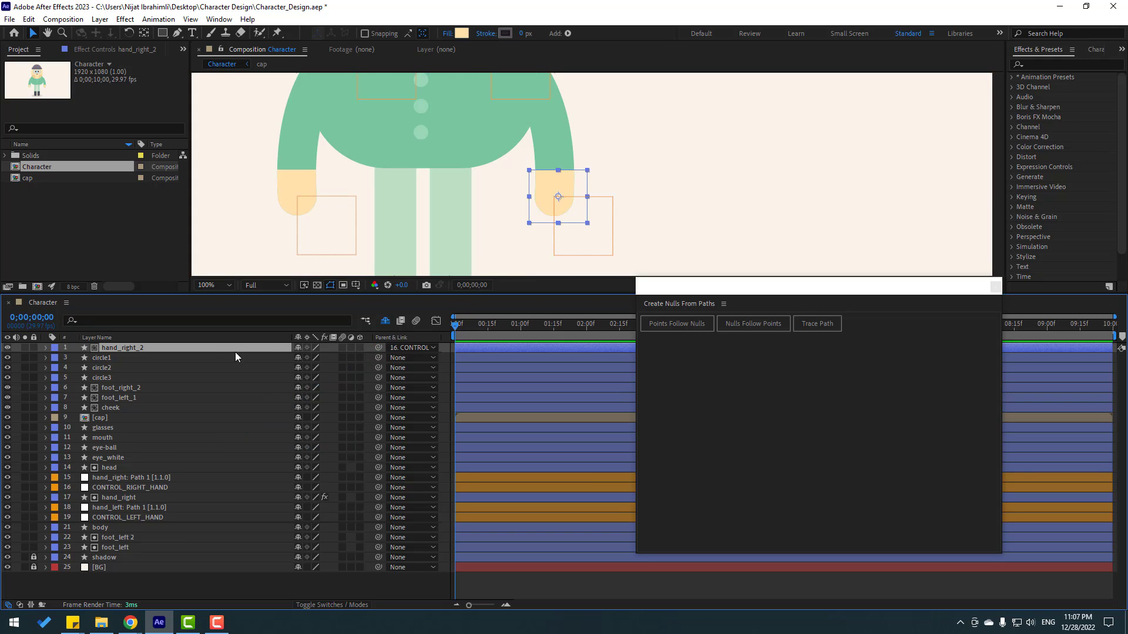
click(298, 347)
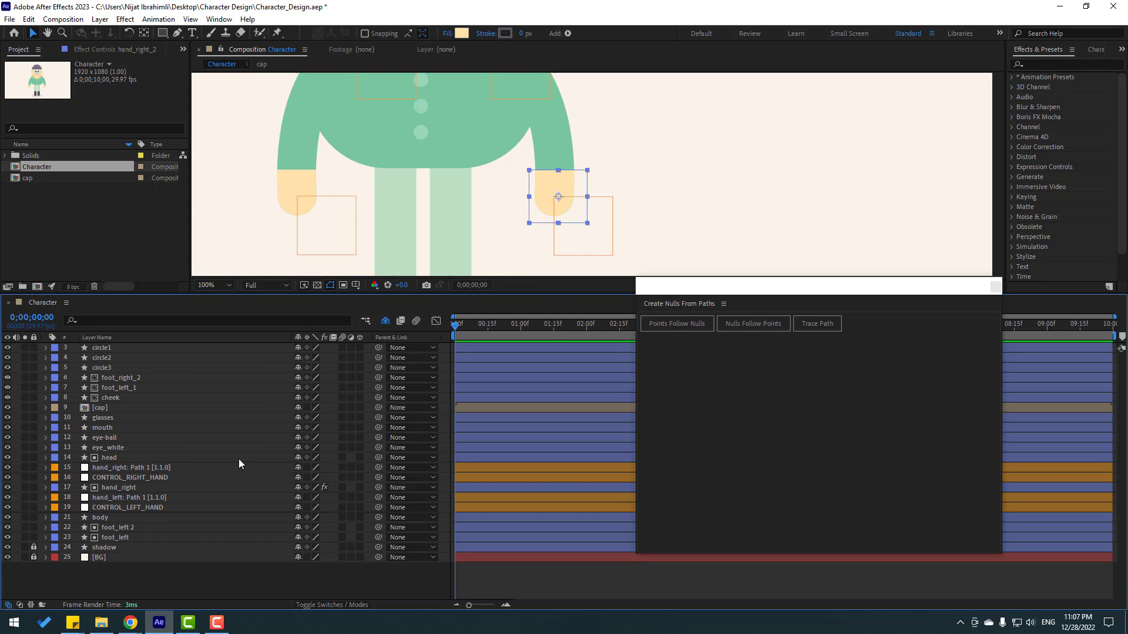
Step: Test the right arm rig by moving the CONTROL_RIGHT_HAND null, and undo the movement
click(137, 477)
key(comma)
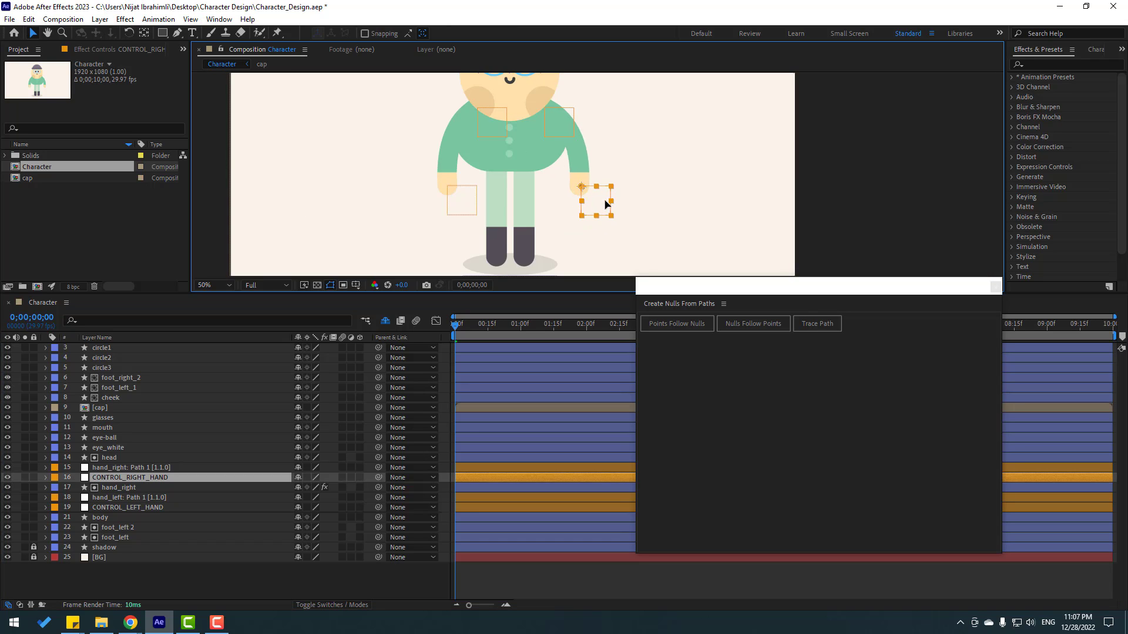
drag(598, 191, 616, 176)
key(ctrl+z)
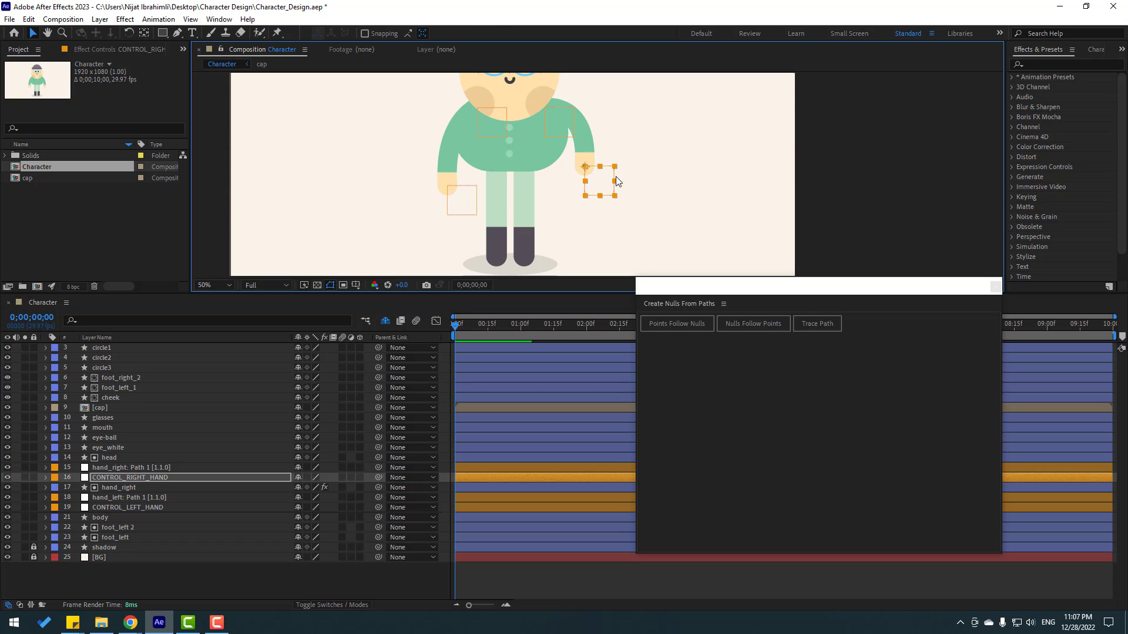
click(222, 586)
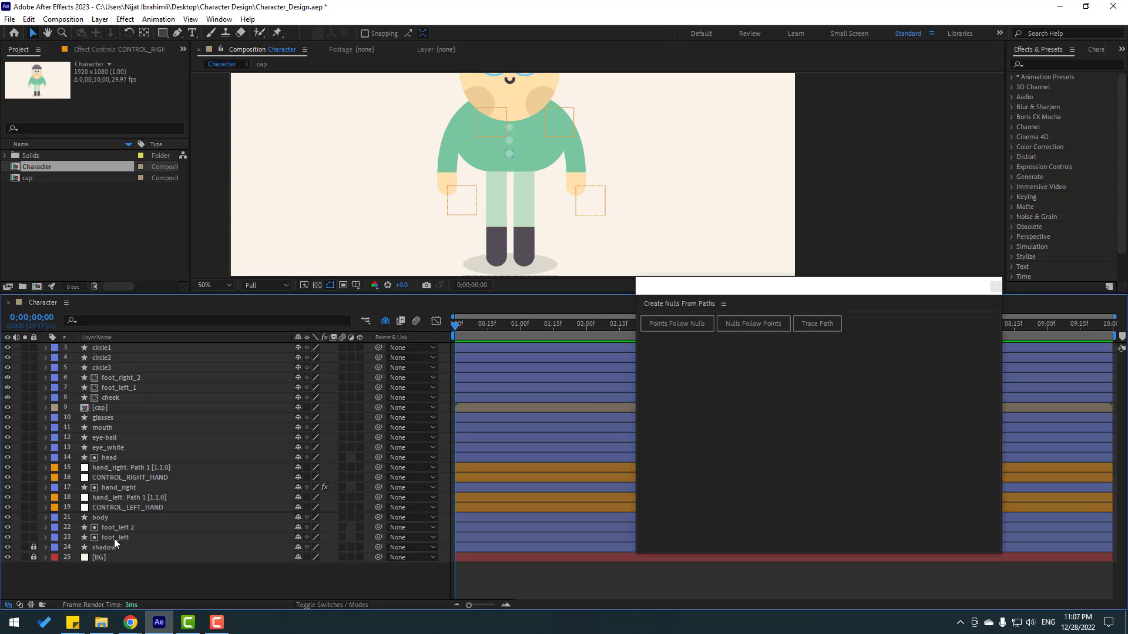
key(F10)
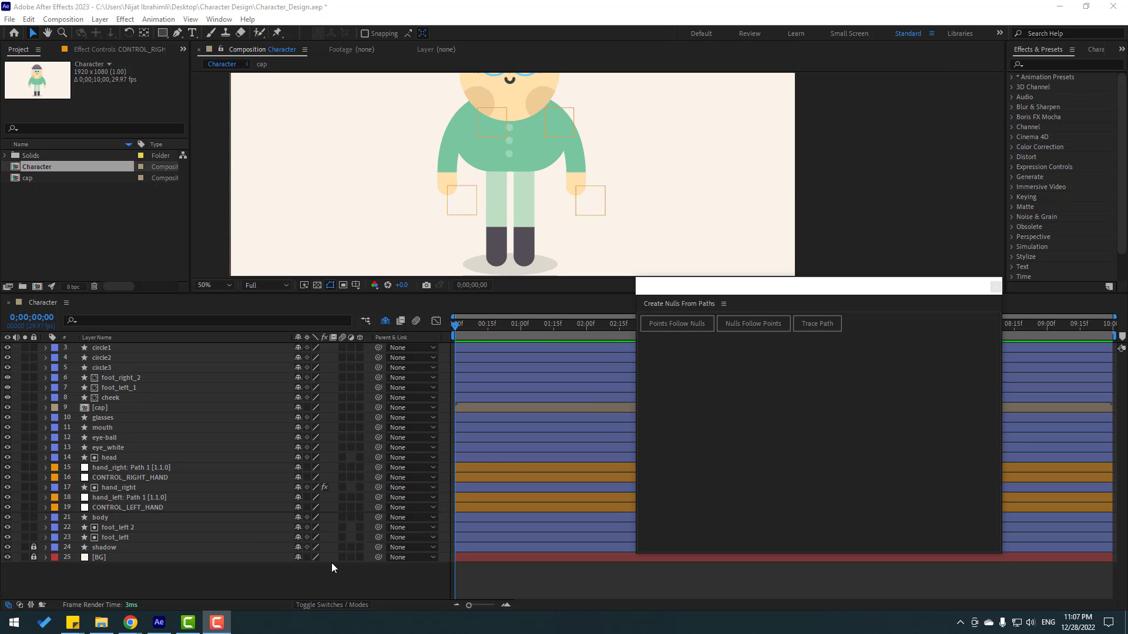
Step: Create Points Follow Nulls controls for the Path 1 path of the foot_left layer and test the foot-end null, undoing its movement
click(125, 538)
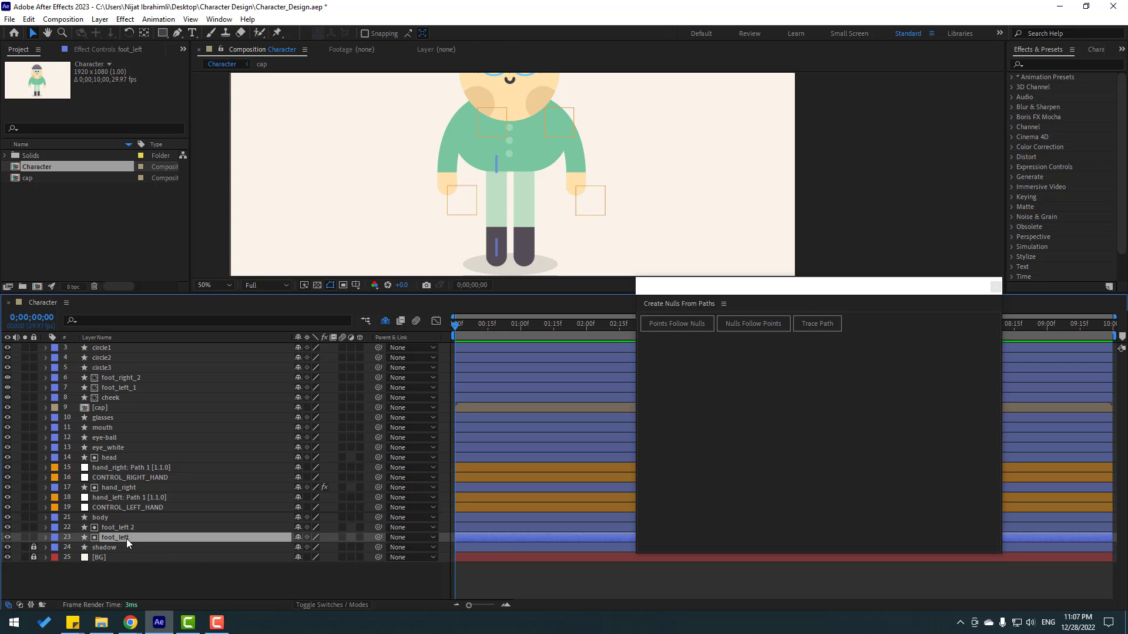
click(45, 539)
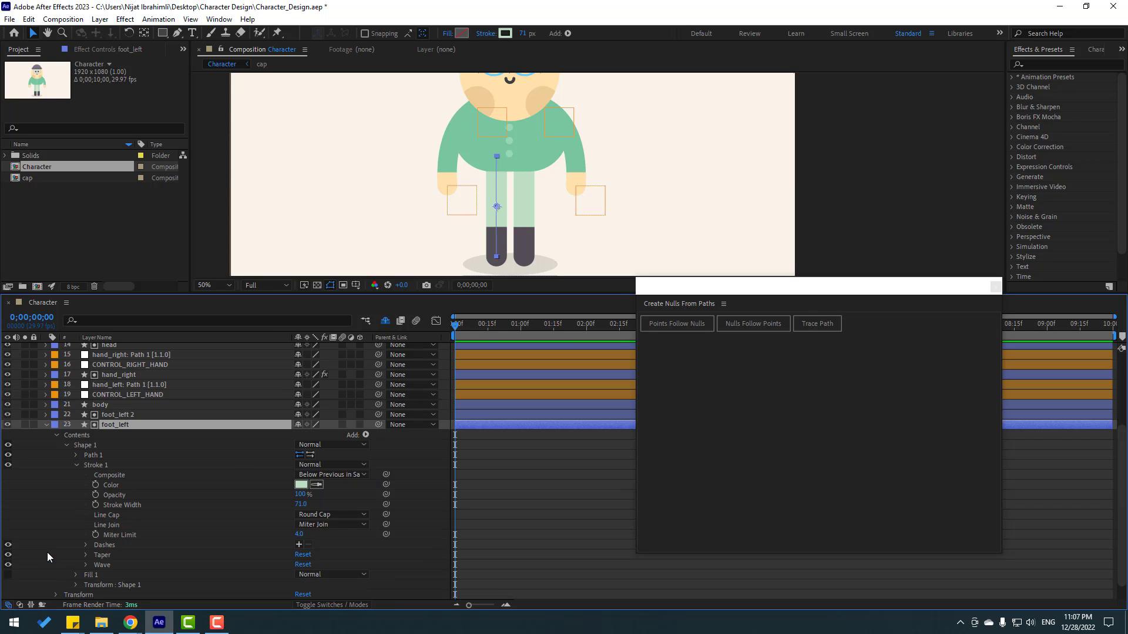
click(77, 465)
click(94, 536)
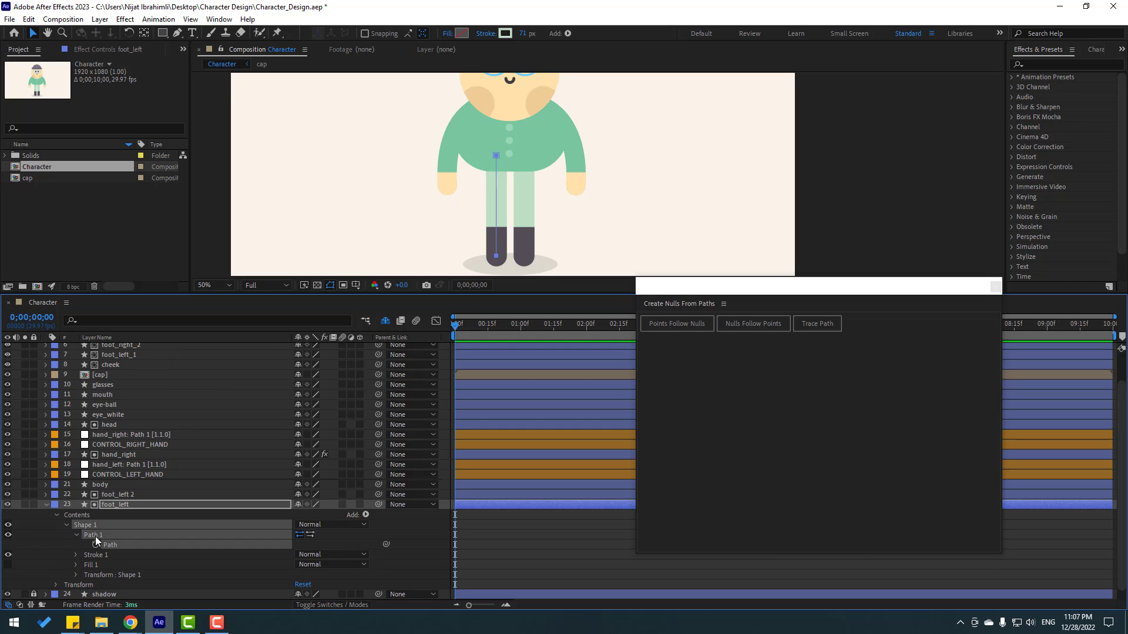
click(687, 325)
drag(400, 243, 394, 218)
key(Return)
click(505, 252)
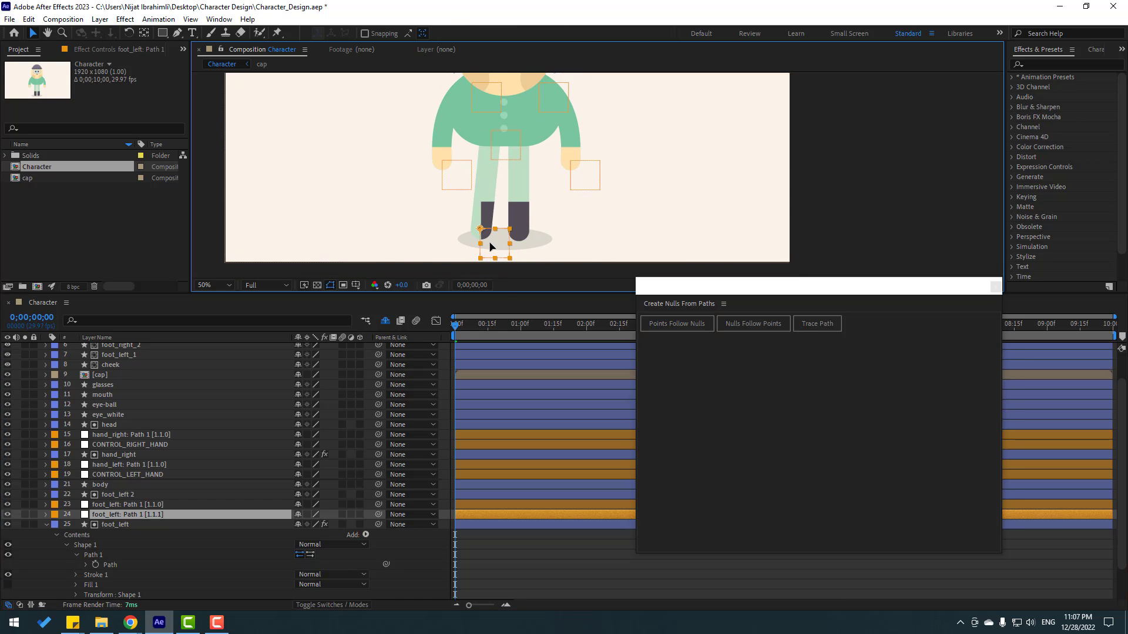
Step: Collapse the foot_left layer and rename the null foot_left: Path 1 [1.1.1] as CONTROL_LEFT_FOOT
click(47, 525)
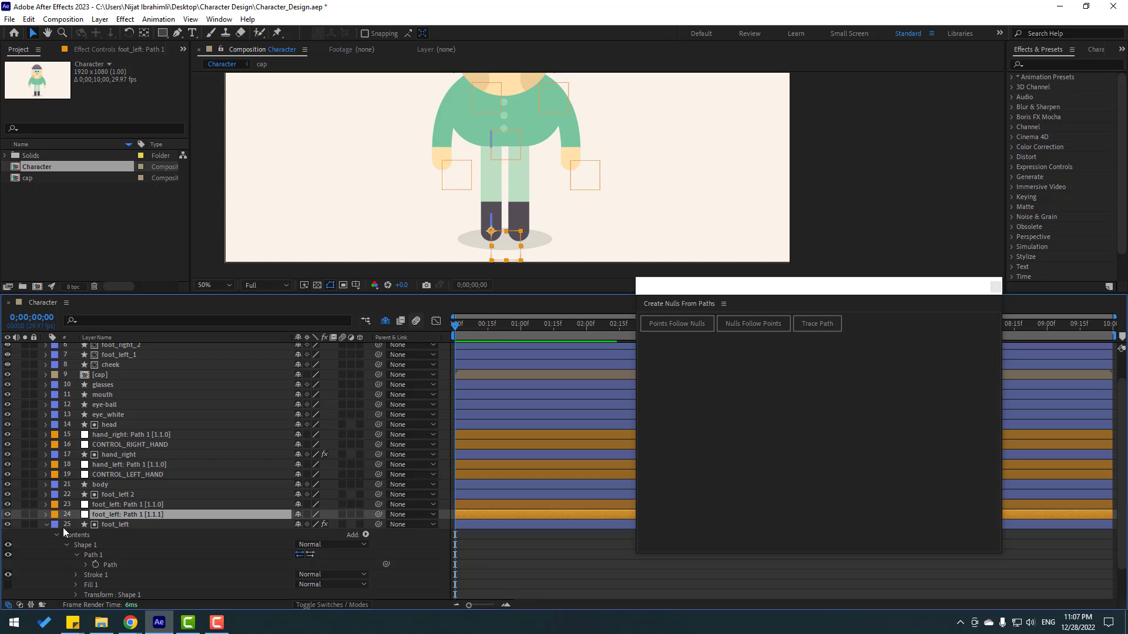
key(Return)
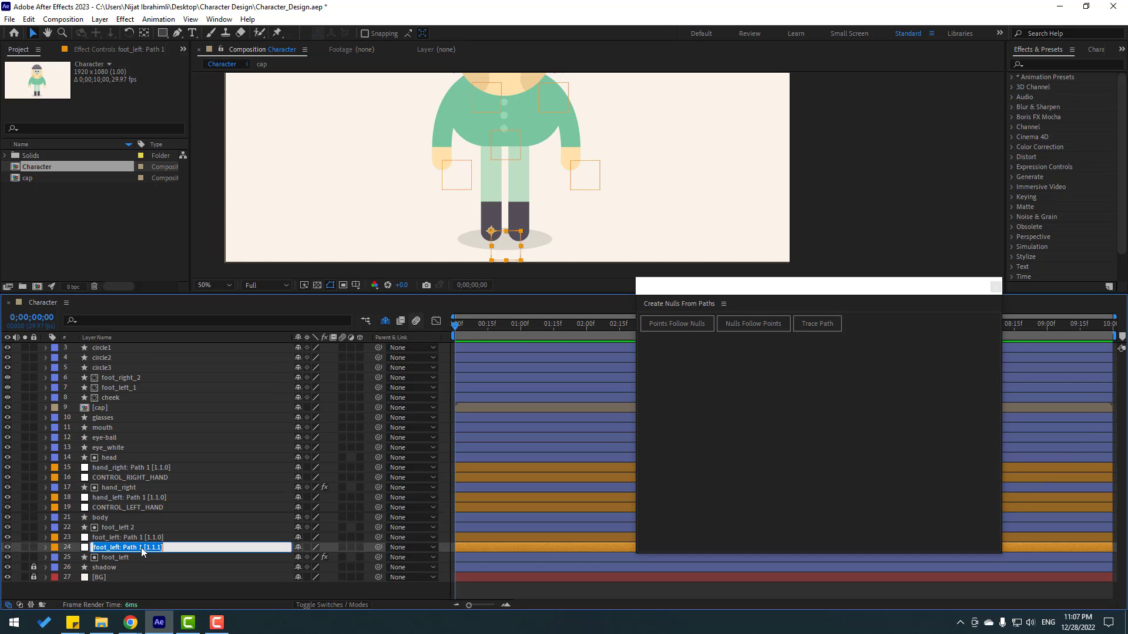
text(CONTROL_LEFT_FOOT)
key(Return)
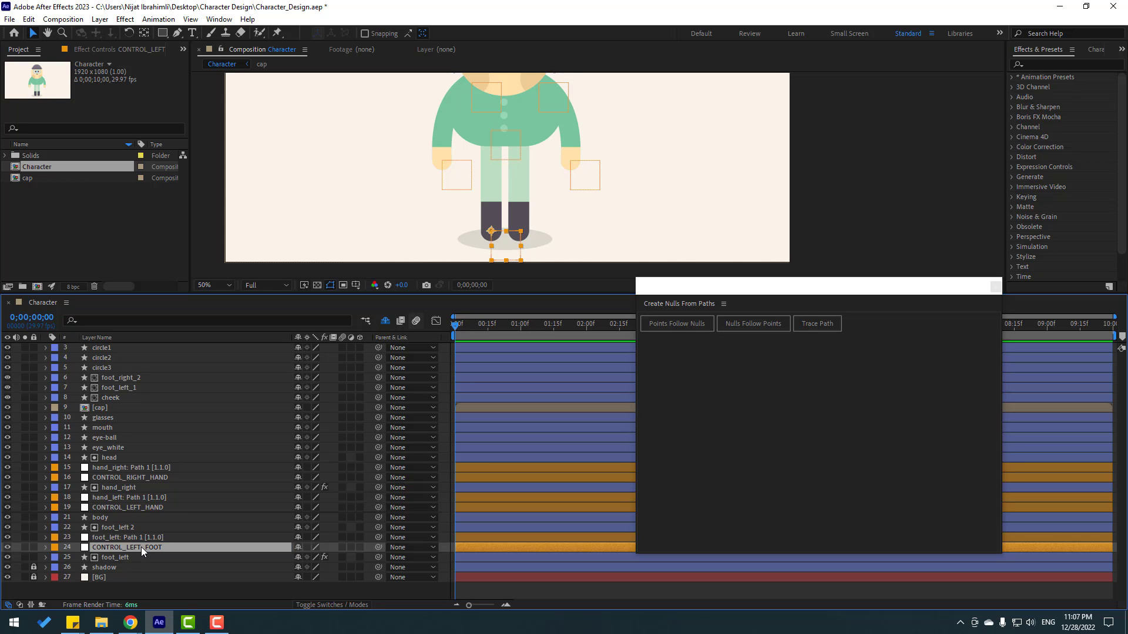
Step: Parent the foot_left_1 layer to the CONTROL_LEFT_FOOT null and mark foot_left_1 as shy
click(122, 390)
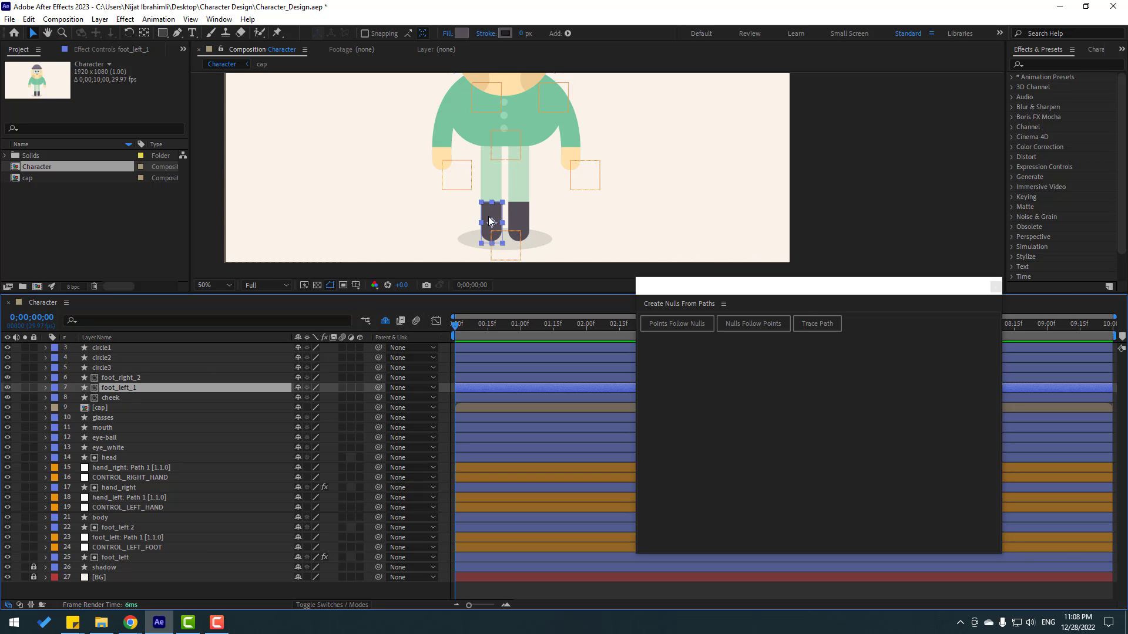
drag(378, 388, 162, 547)
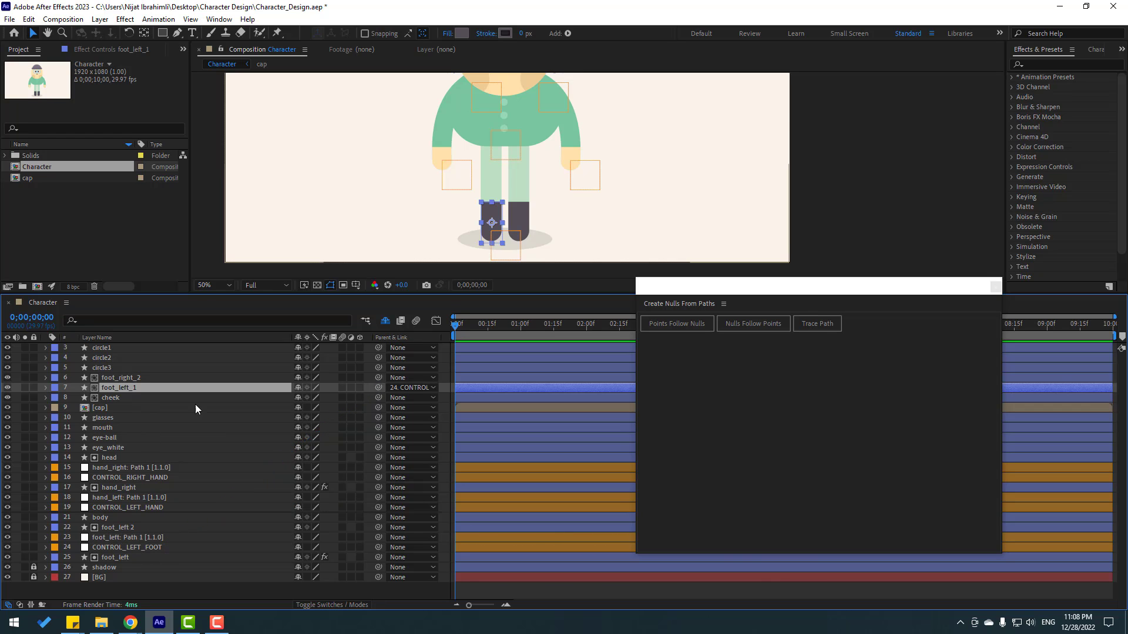
click(297, 388)
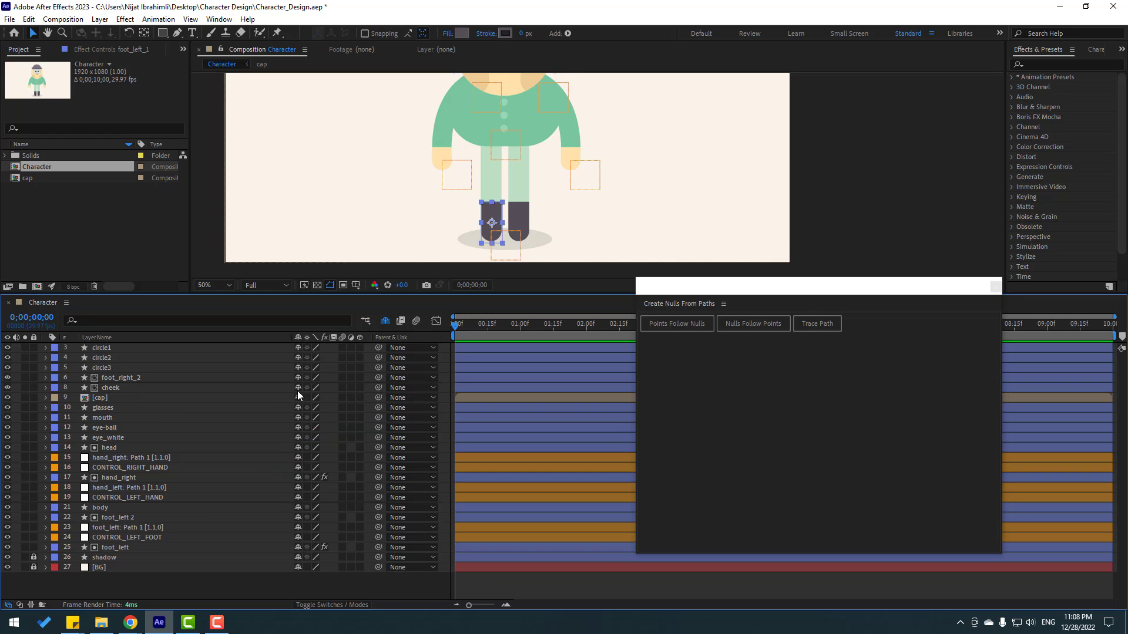
Step: Test the left leg rig by moving the CONTROL_LEFT_FOOT null, and undo the movement
click(116, 539)
drag(508, 251, 490, 235)
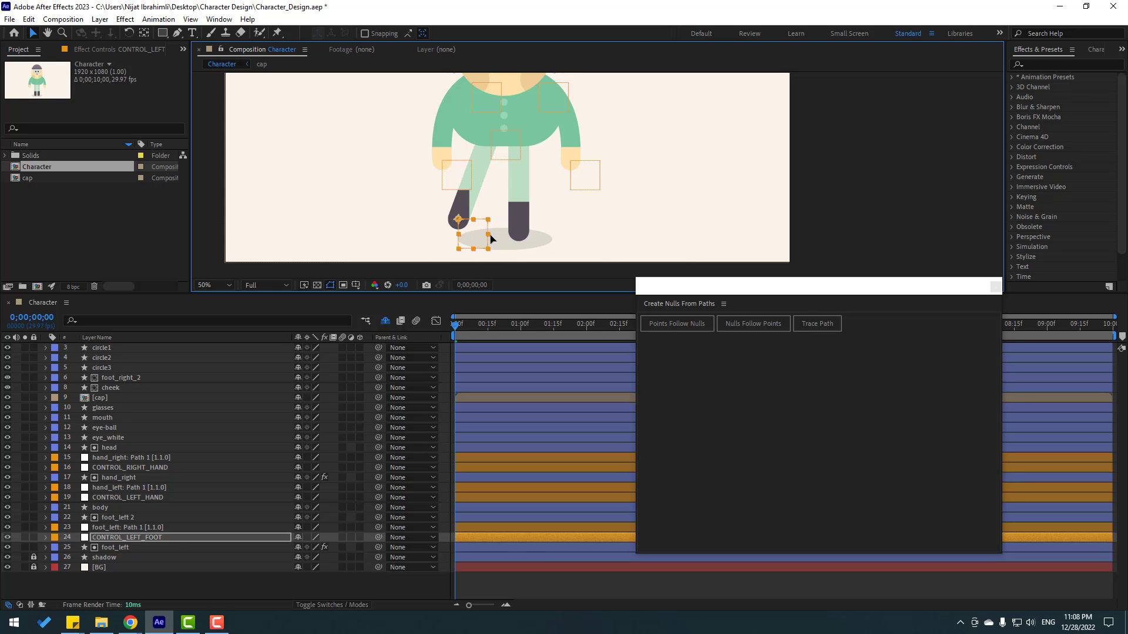
key(ctrl+z)
key(ctrl+z)
Step: Mark the foot_left layer as shy so it is hidden in the timeline
click(128, 573)
click(269, 547)
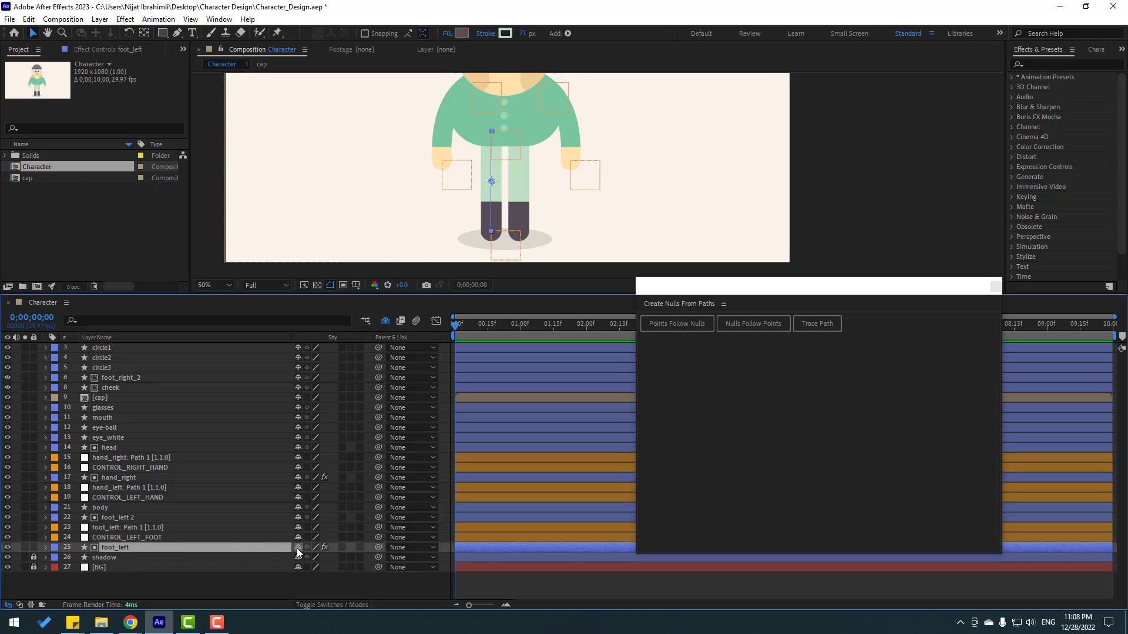
click(298, 547)
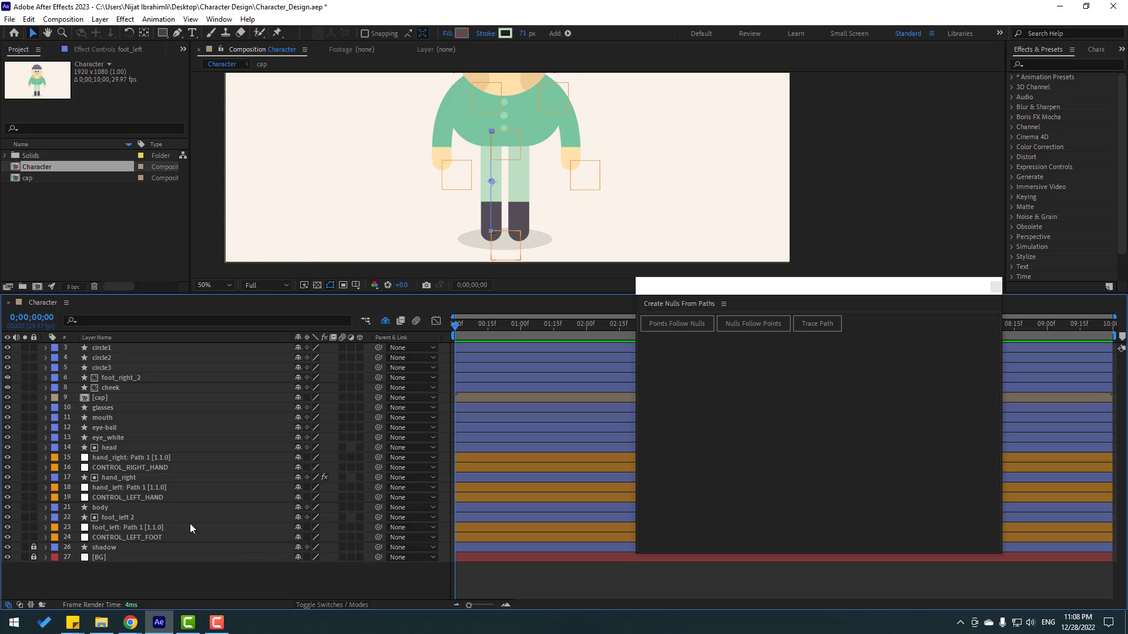
Step: Create Points Follow Nulls controls for the Path 1 path of foot_left 2, then test-move the foot-end null and undo the movement
click(118, 519)
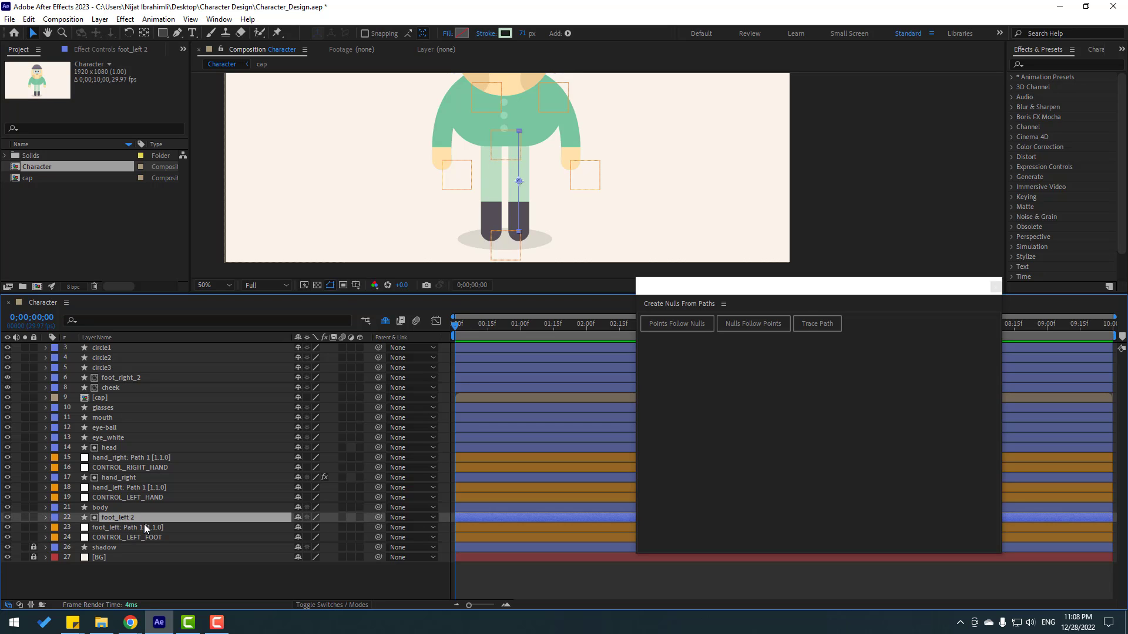
click(46, 517)
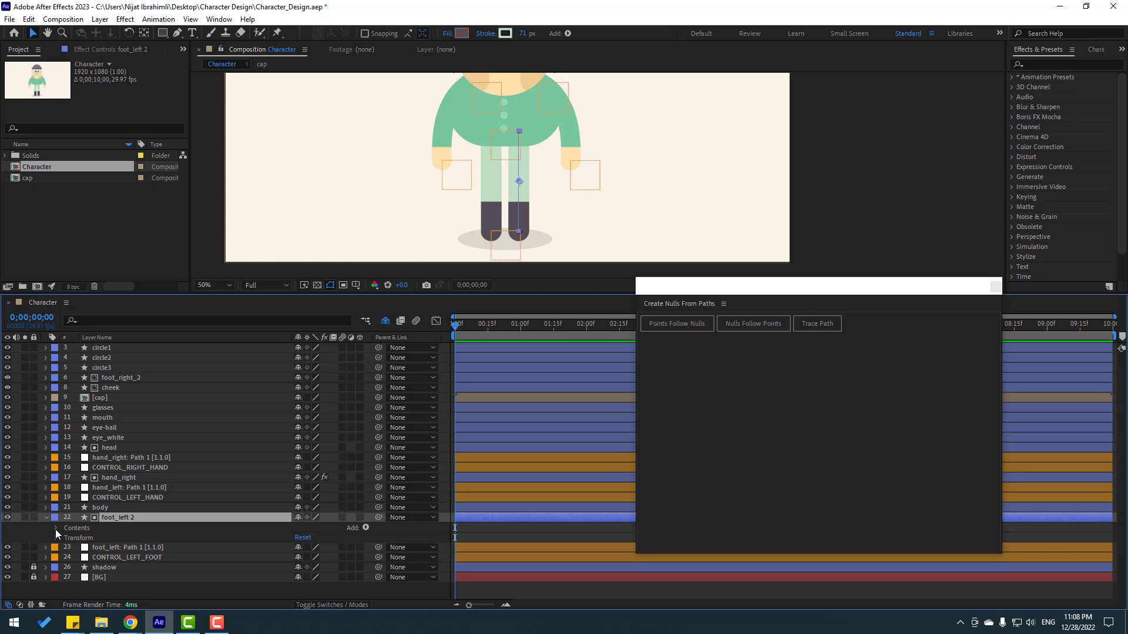
click(56, 529)
click(66, 538)
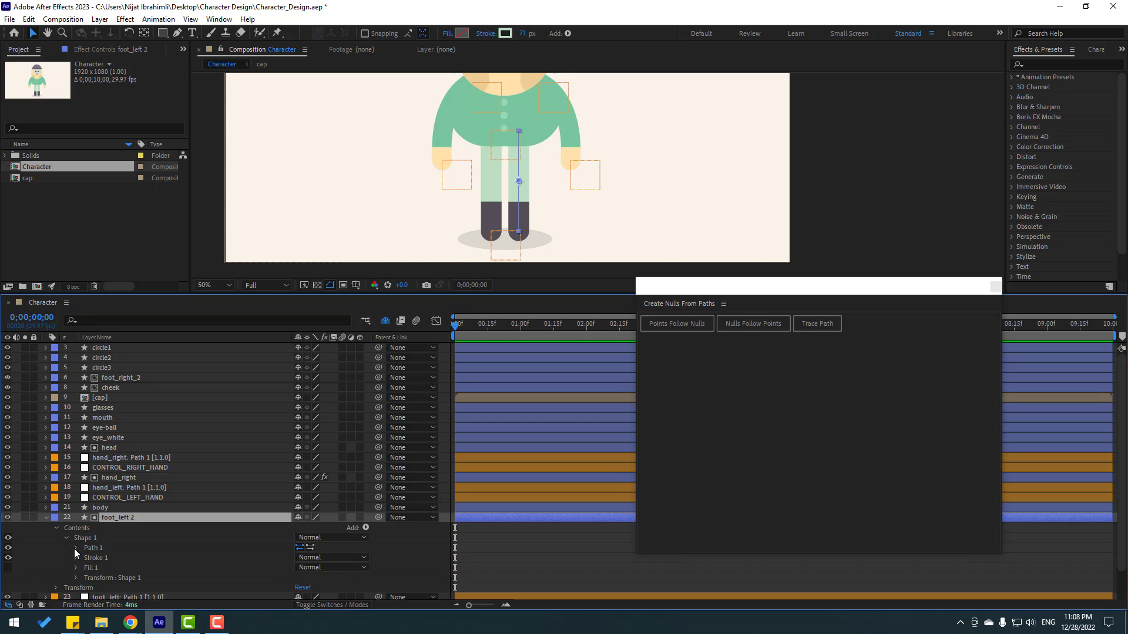
click(75, 549)
click(111, 561)
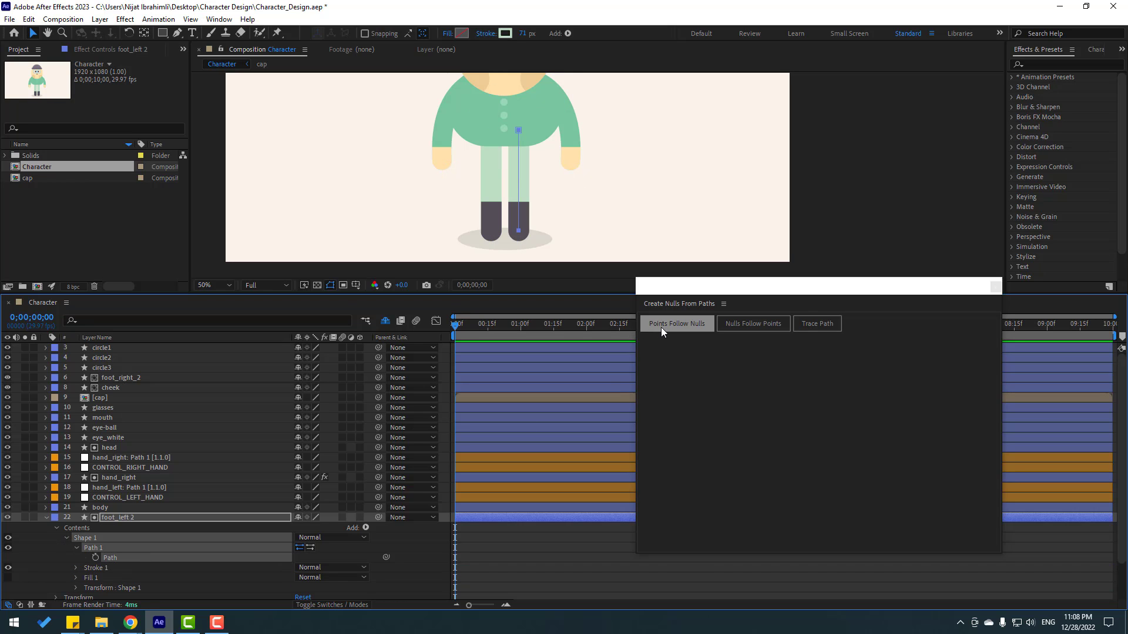
click(686, 324)
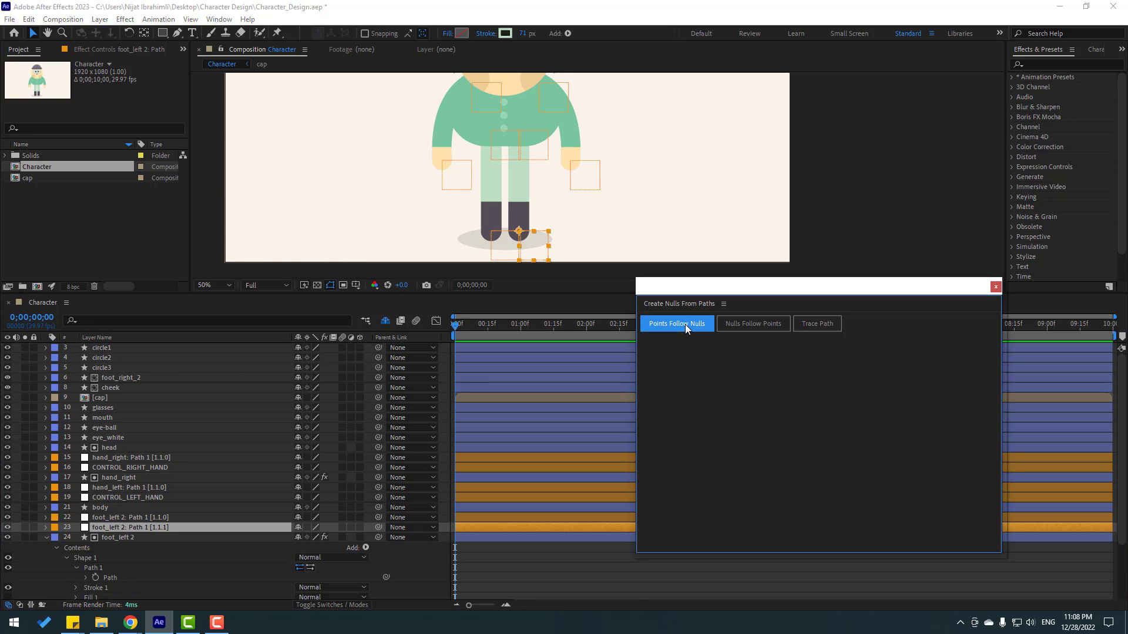
click(45, 538)
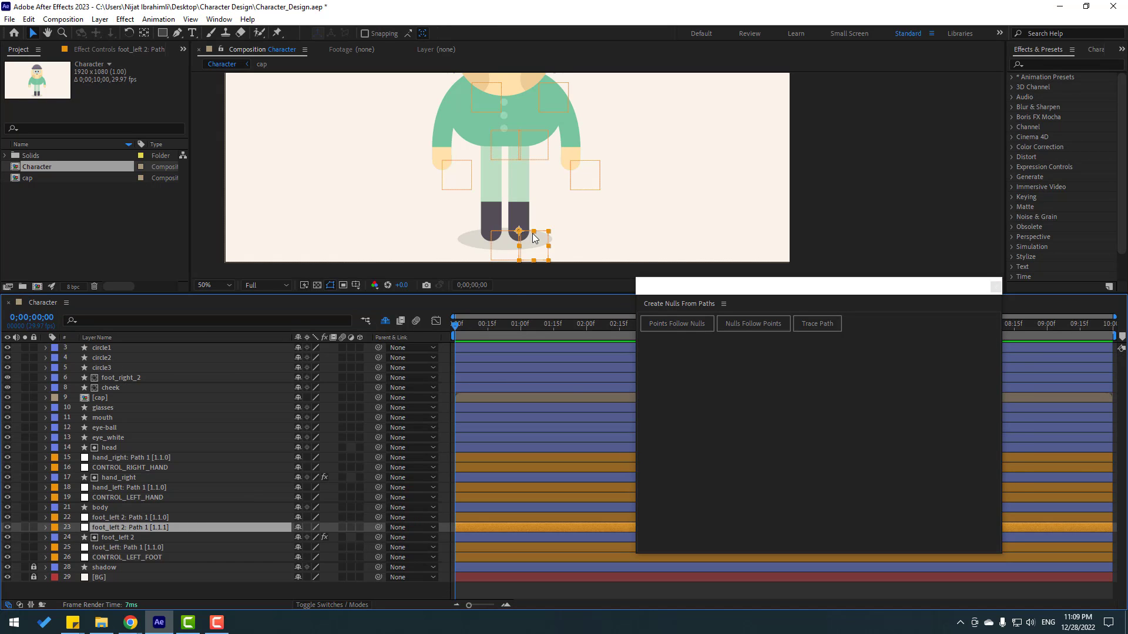
mouse_move(533, 240)
mouse_down()
mouse_move(547, 237)
mouse_move(535, 238)
mouse_up()
key(ctrl+z)
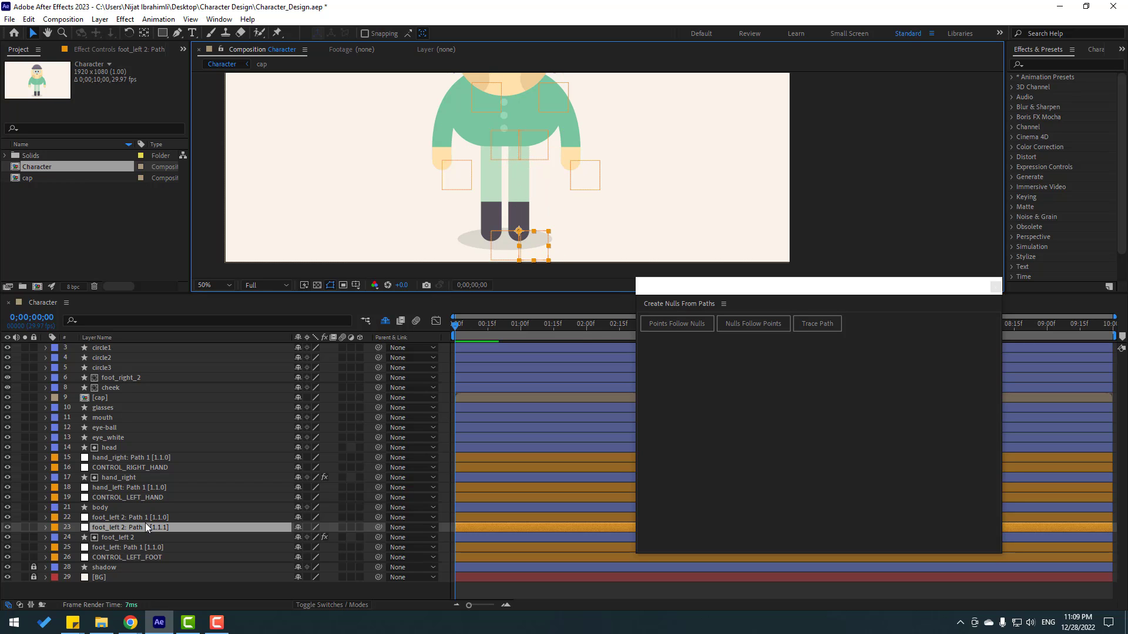
Step: Rename the foot-end null foot_left 2: Path 1 [1.1.1] as CONTROL_RIGHT_FOOT
click(146, 527)
key(Return)
text(CONTROL)
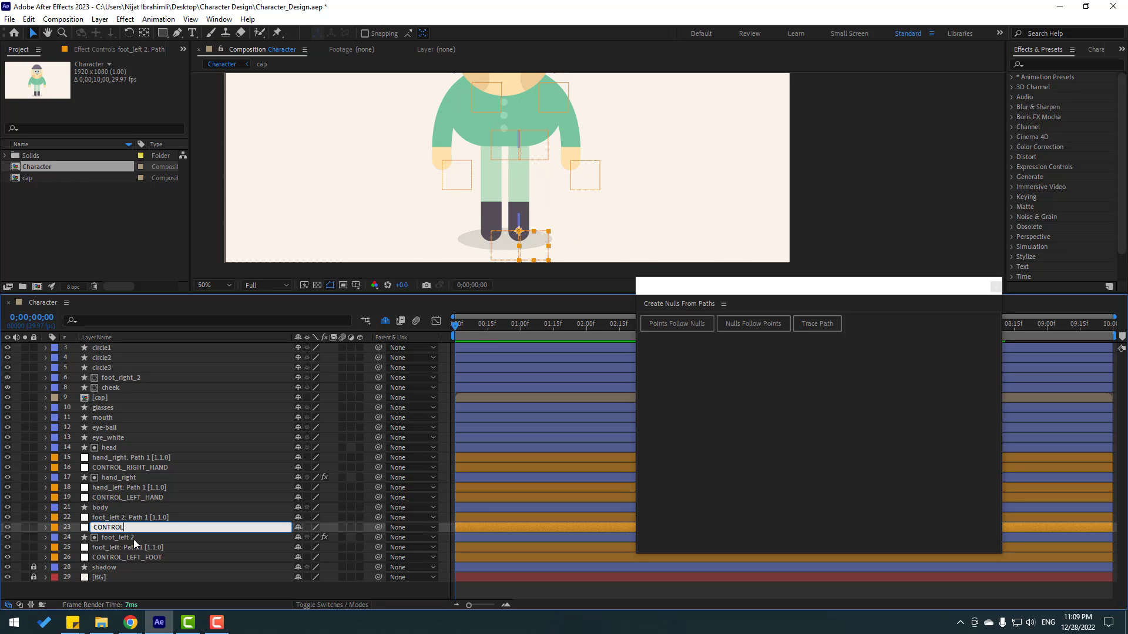
text(_RIGHT_FOOT)
key(Return)
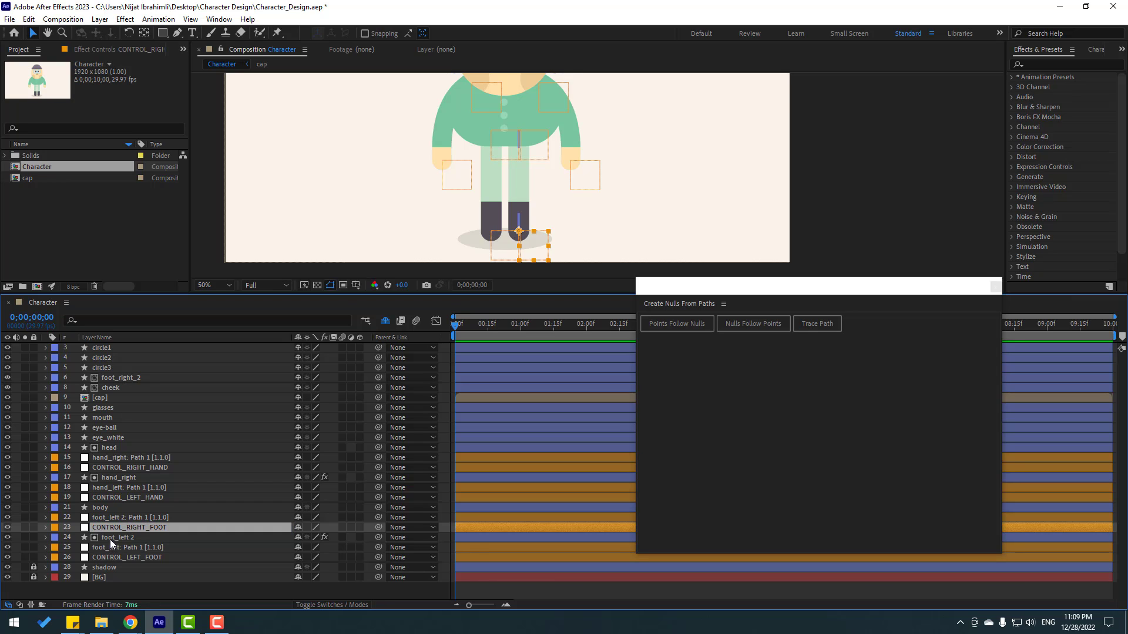
Step: Parent the foot_right_2 layer to CONTROL_RIGHT_FOOT, and mark both foot_left 2 and foot_right_2 as shy
click(121, 539)
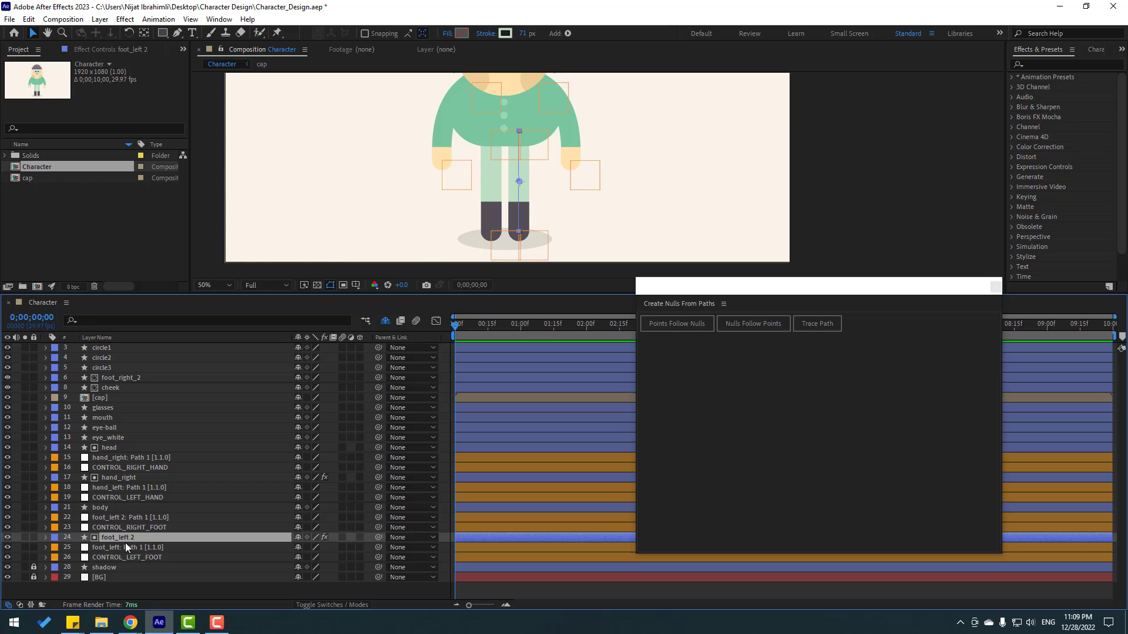
click(297, 538)
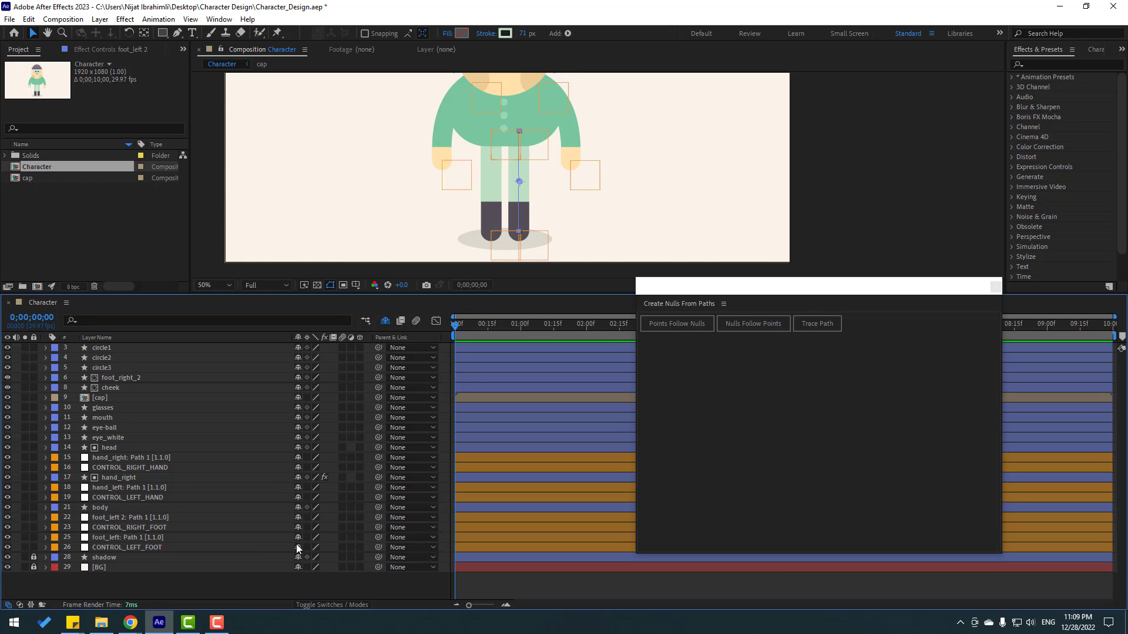
click(136, 382)
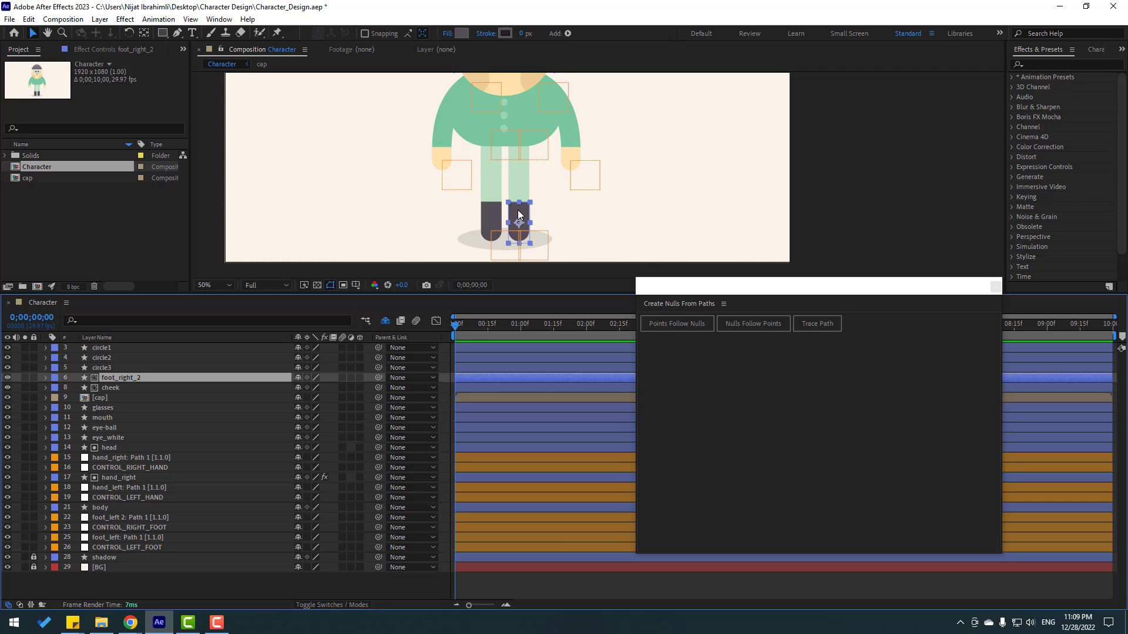
drag(378, 377, 143, 528)
click(298, 378)
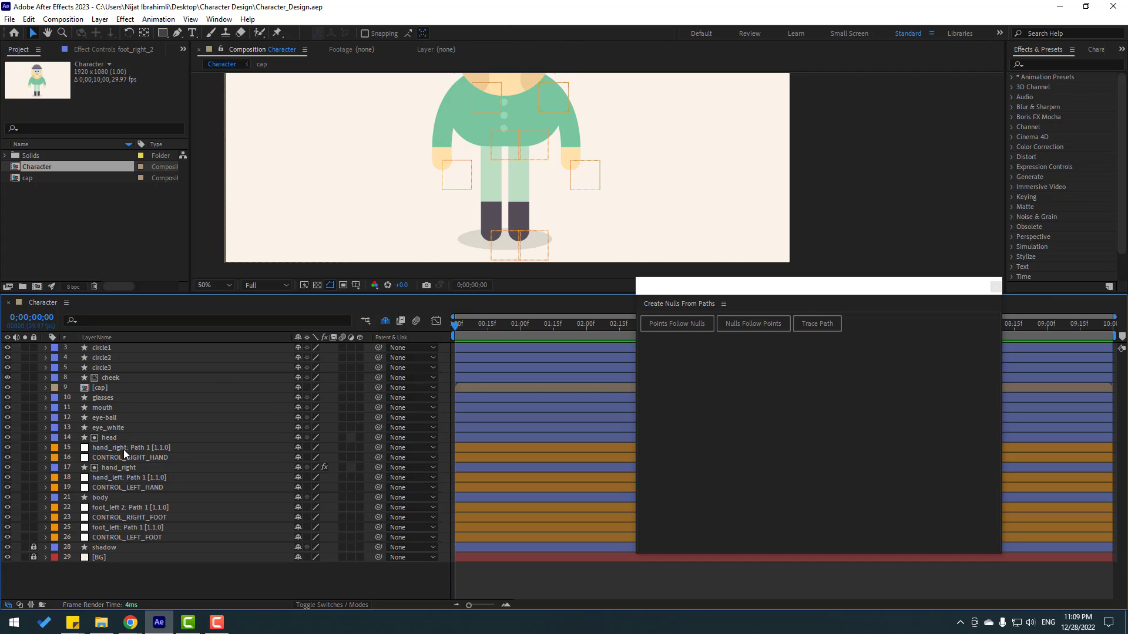
Step: Parent the circle1, circle2 and circle3 button layers to the body layer and mark all three as shy
drag(551, 121, 533, 162)
click(105, 349)
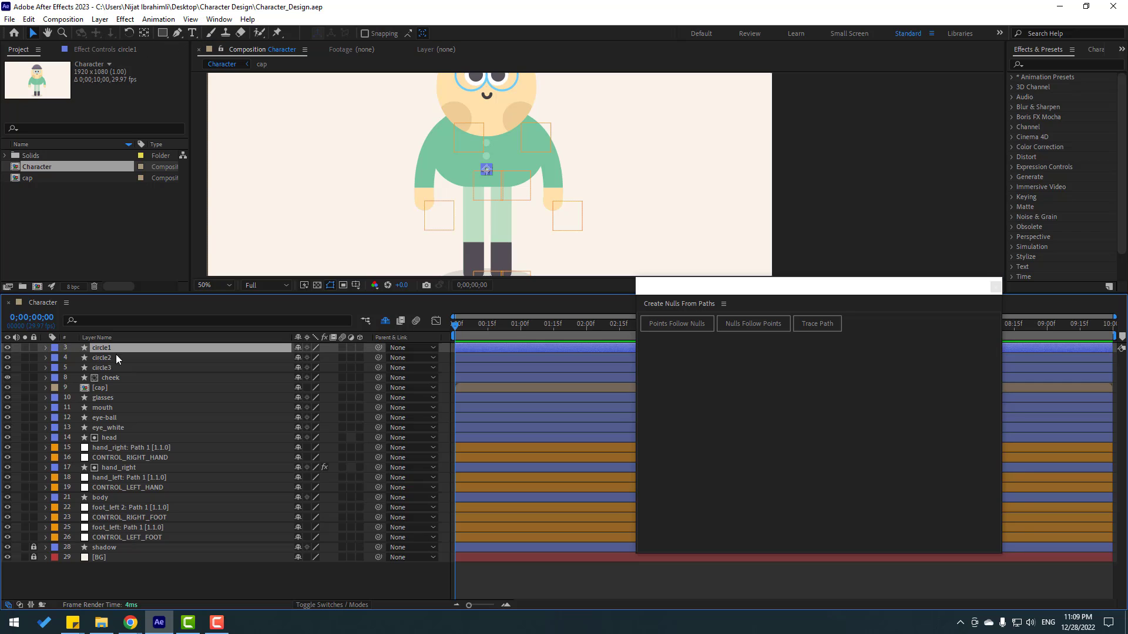
shift+click(107, 358)
shift+click(116, 365)
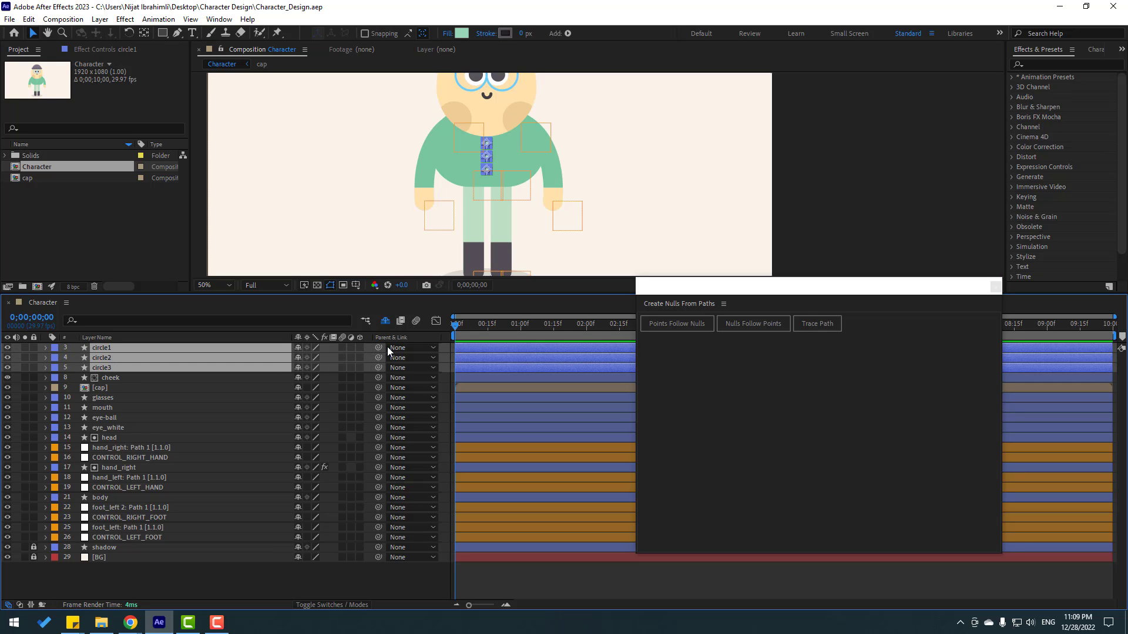
drag(379, 348, 99, 497)
click(297, 349)
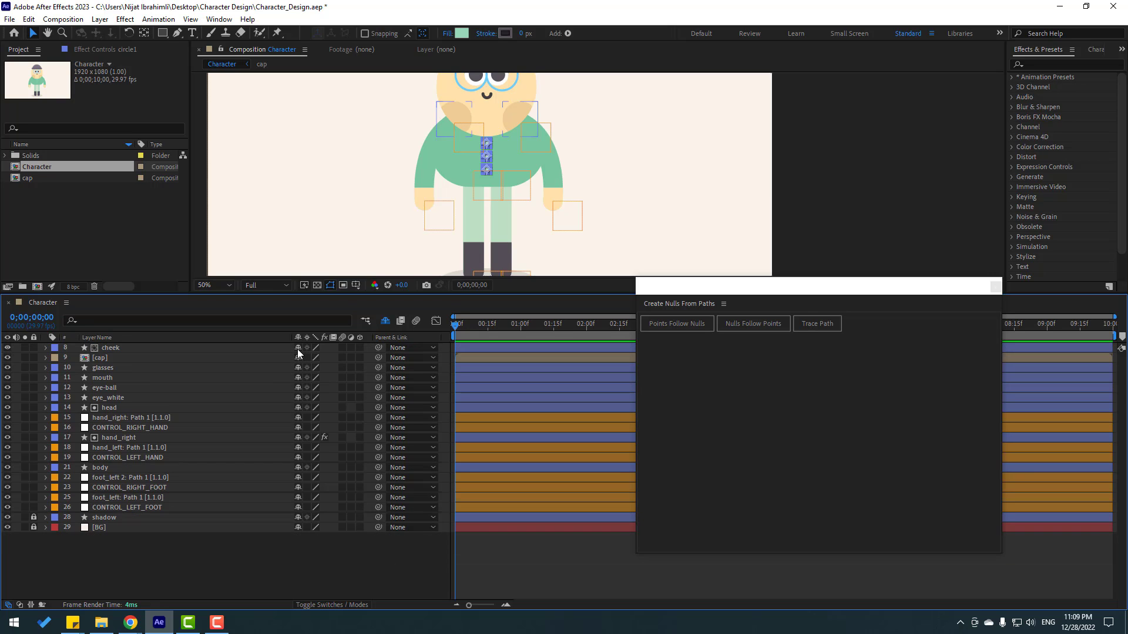
Step: Convert Rectangle Path 1 of the body layer's Rectangle 1 group to a Bezier path
click(98, 469)
click(45, 468)
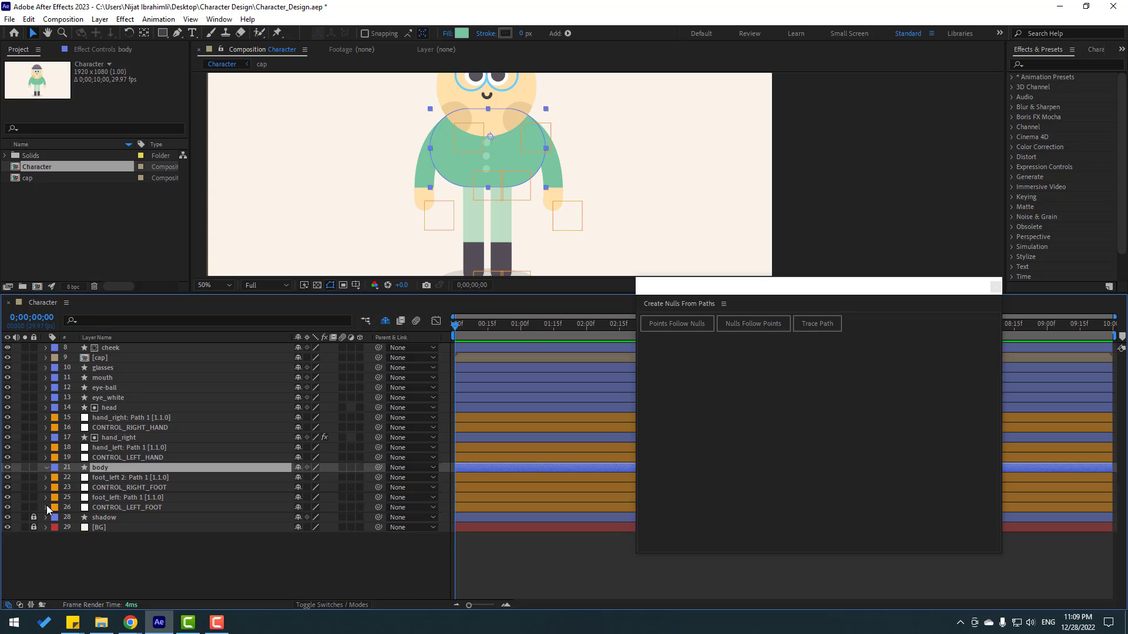
click(75, 498)
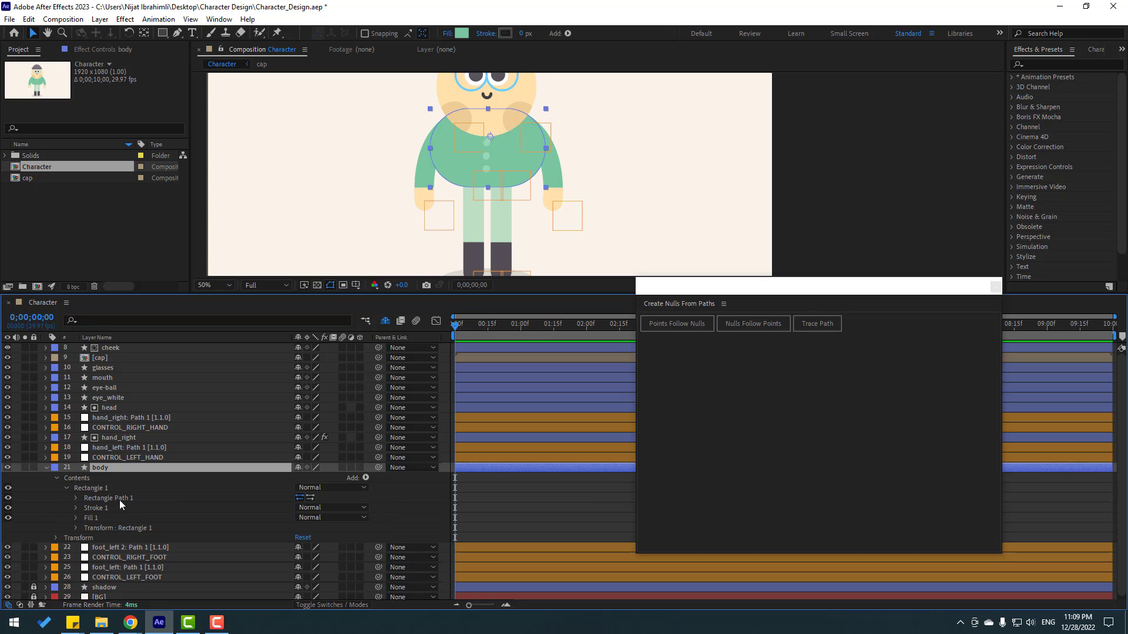
click(119, 499)
click(76, 498)
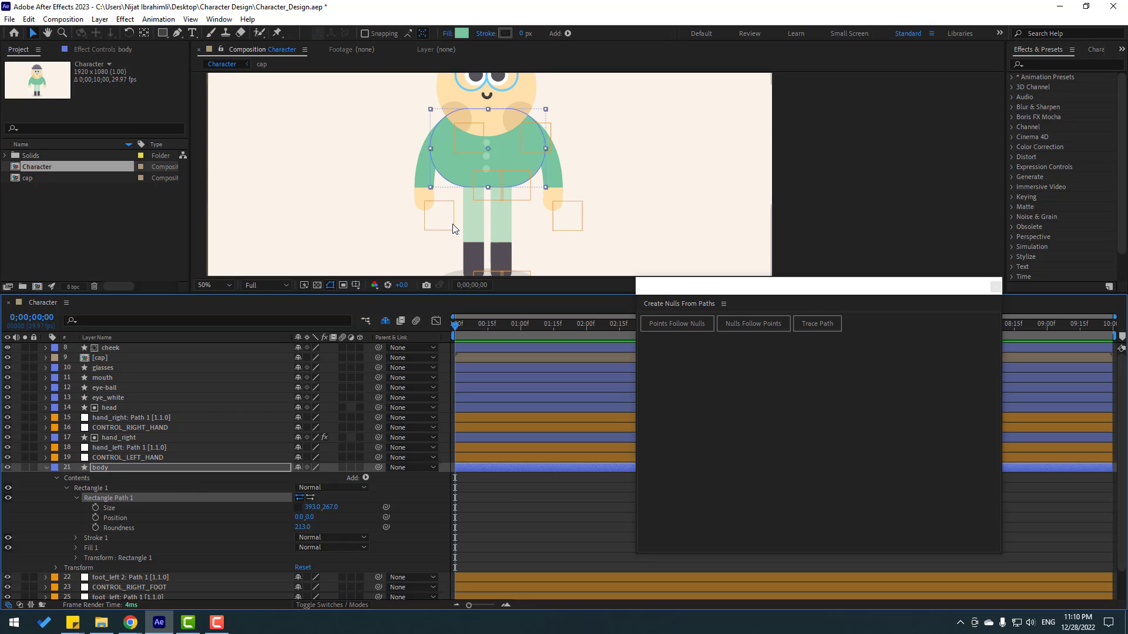
right_click(107, 499)
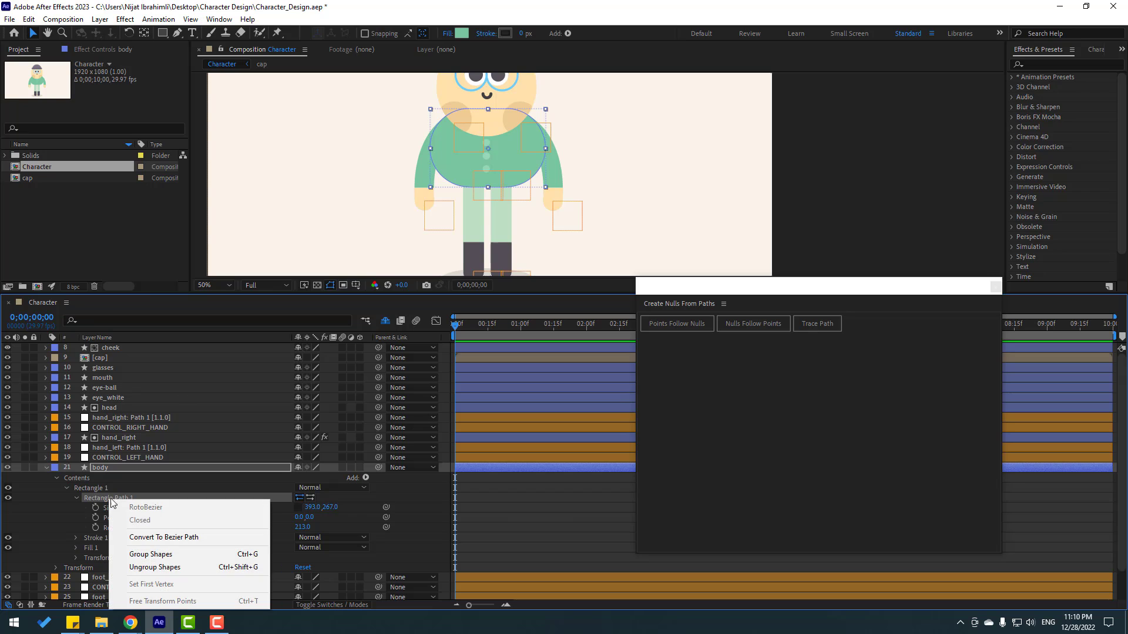
click(196, 538)
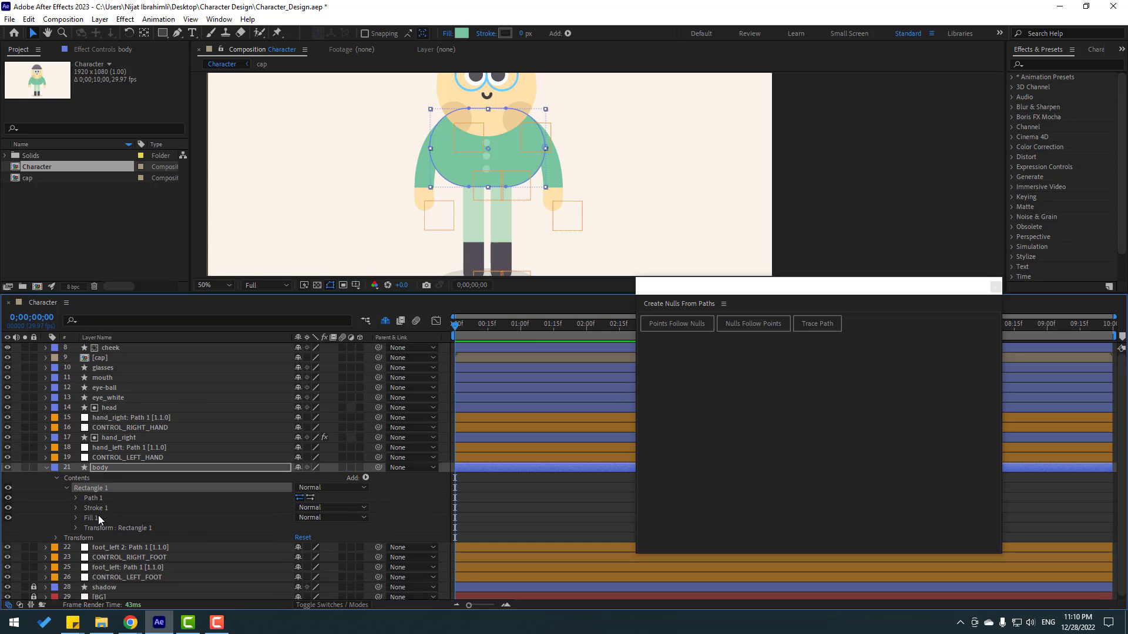
Step: Create Points Follow Nulls controls for the body layer's Path 1 path and collapse the layer's properties
click(86, 500)
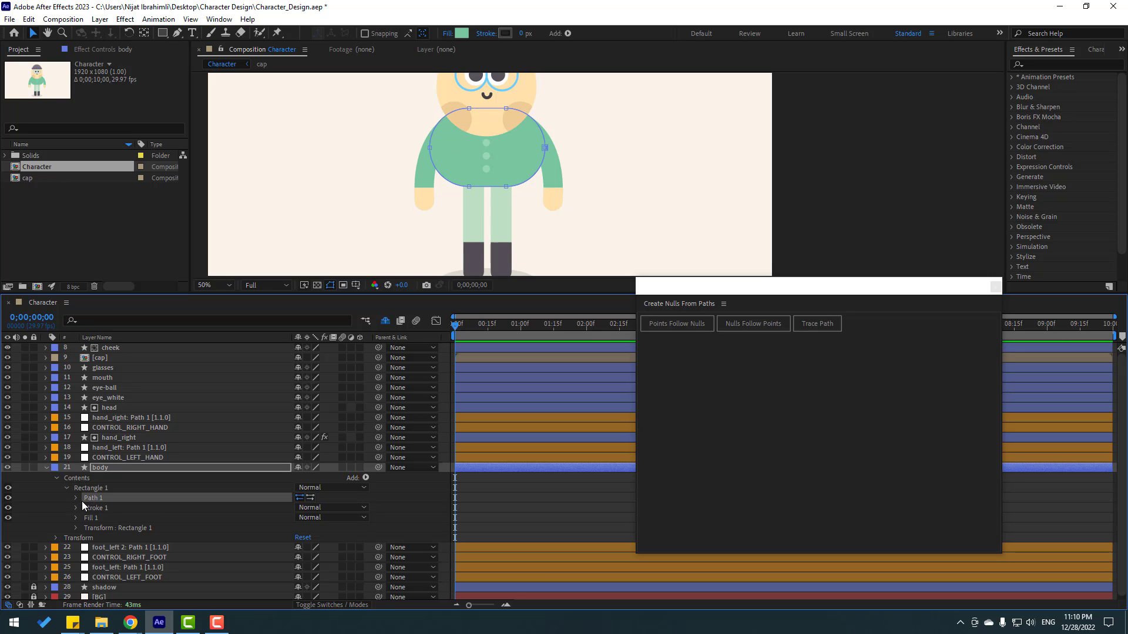
click(110, 509)
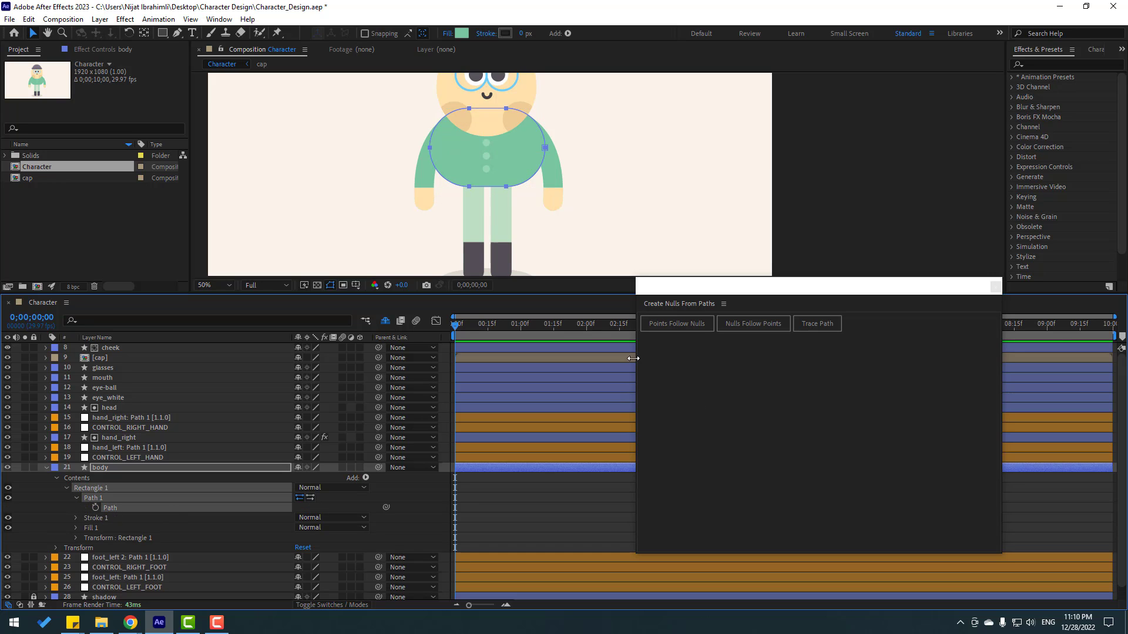
click(685, 326)
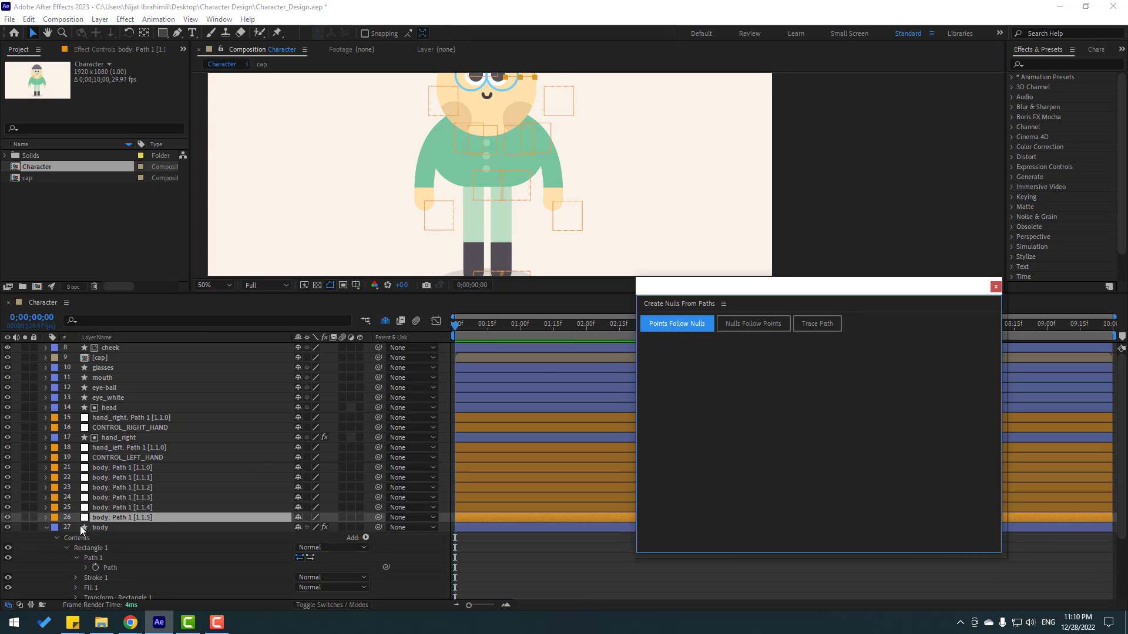
click(46, 527)
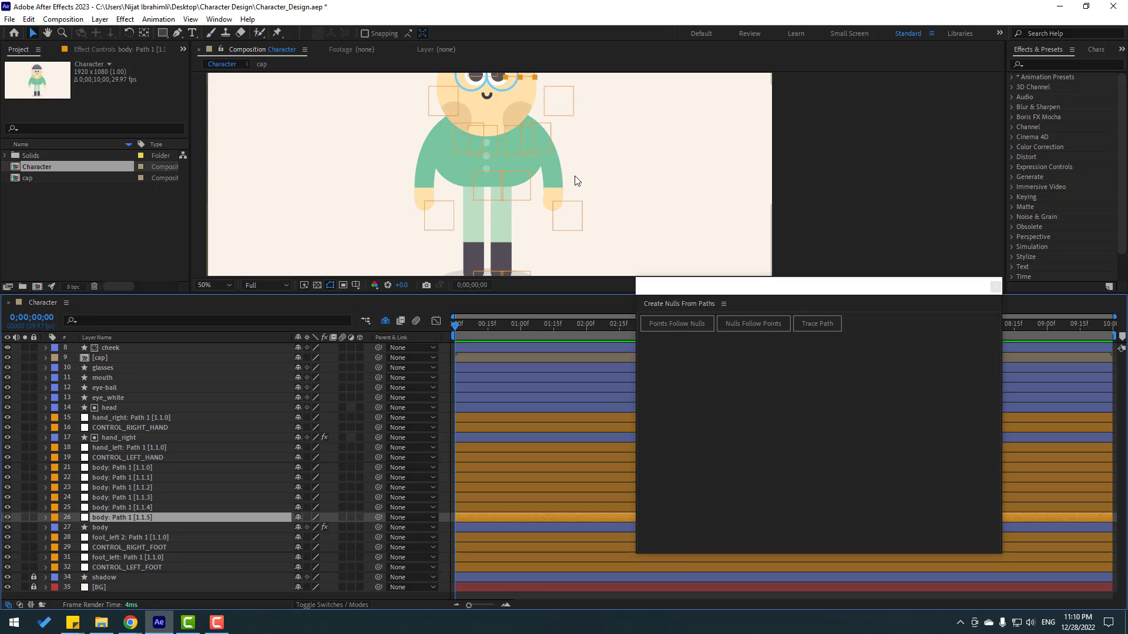
Step: Test the body rig by moving nulls body: Path 1 [1.1.3], [1.1.2] and [1.1.1], undoing each movement
scroll(575, 181, up, 3)
mouse_move(512, 117)
mouse_down()
mouse_move(584, 104)
mouse_move(507, 112)
mouse_up()
click(141, 505)
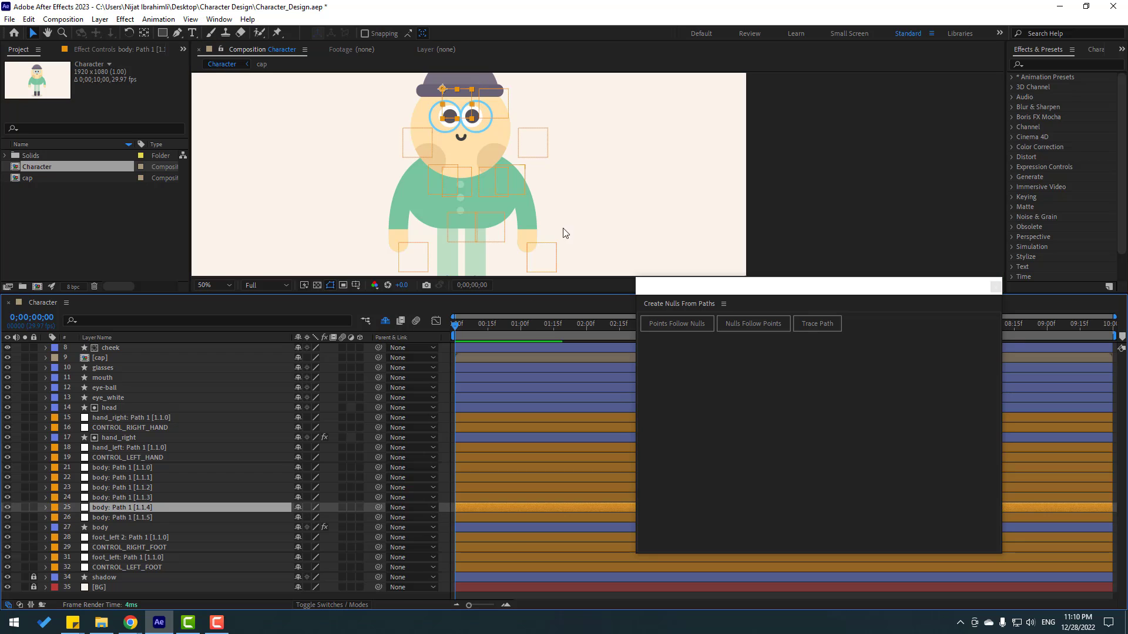
click(151, 497)
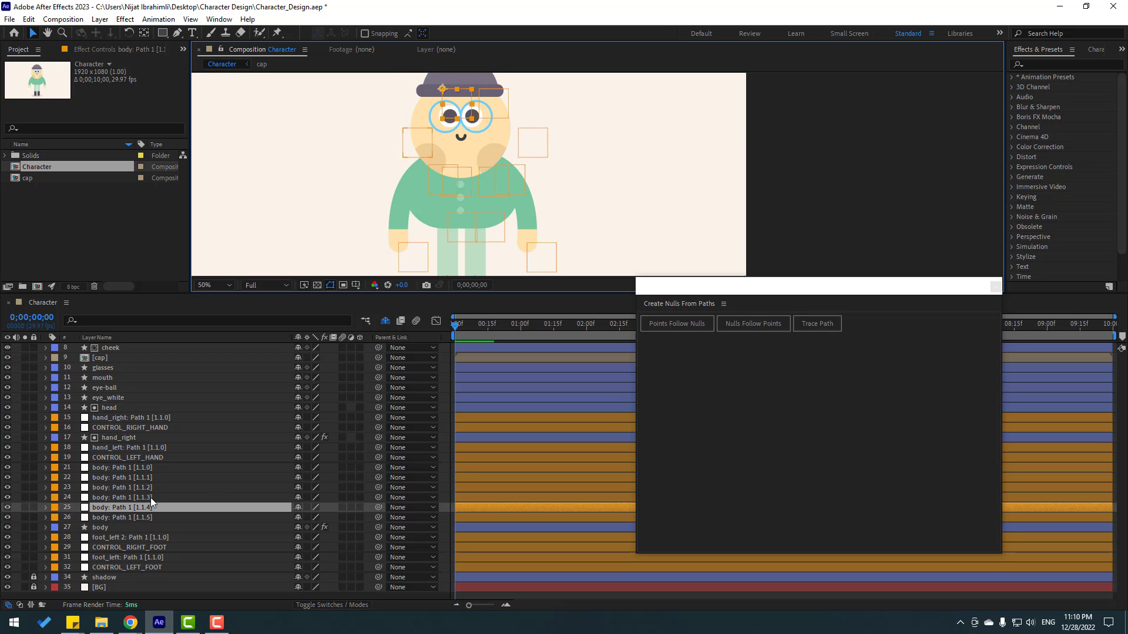
drag(421, 152, 359, 133)
key(ctrl+z)
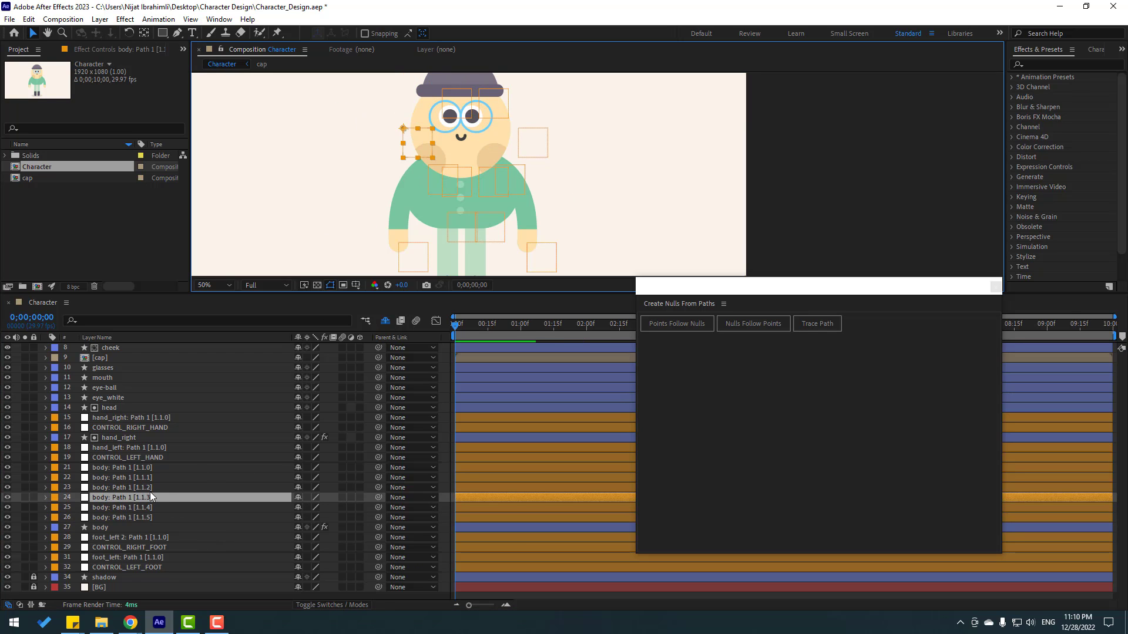
click(149, 488)
drag(429, 208, 392, 185)
key(ctrl+z)
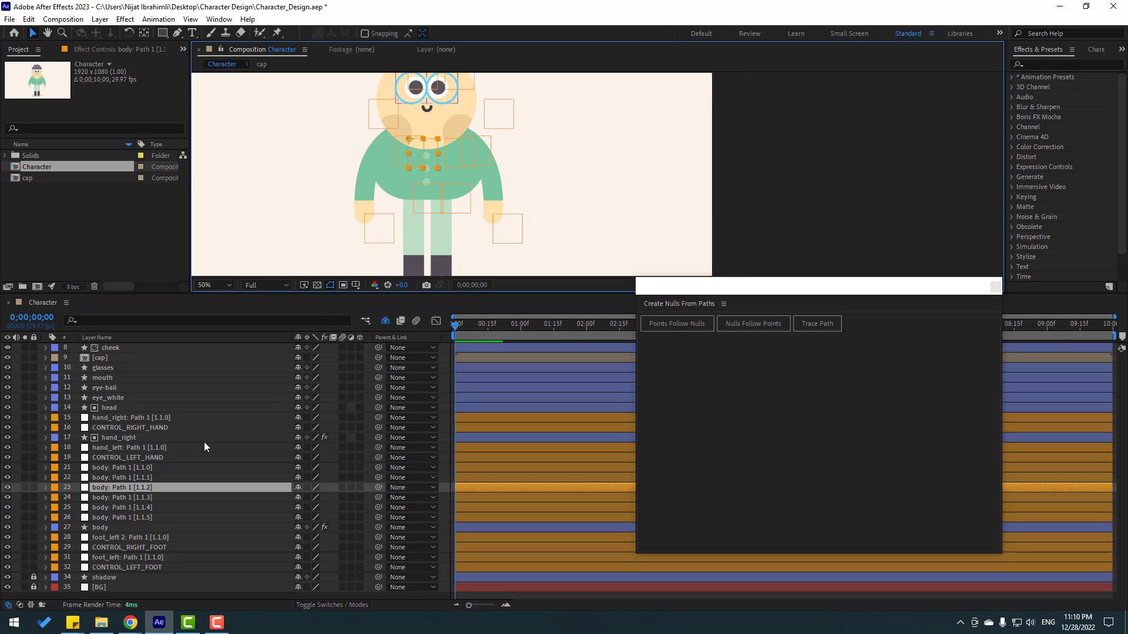
click(140, 477)
mouse_move(462, 161)
mouse_down()
mouse_move(461, 183)
mouse_move(458, 163)
mouse_up()
key(ctrl+z)
Step: Set the label color of the six body: Path 1 nulls to Blue and mark the body layer as shy
click(119, 517)
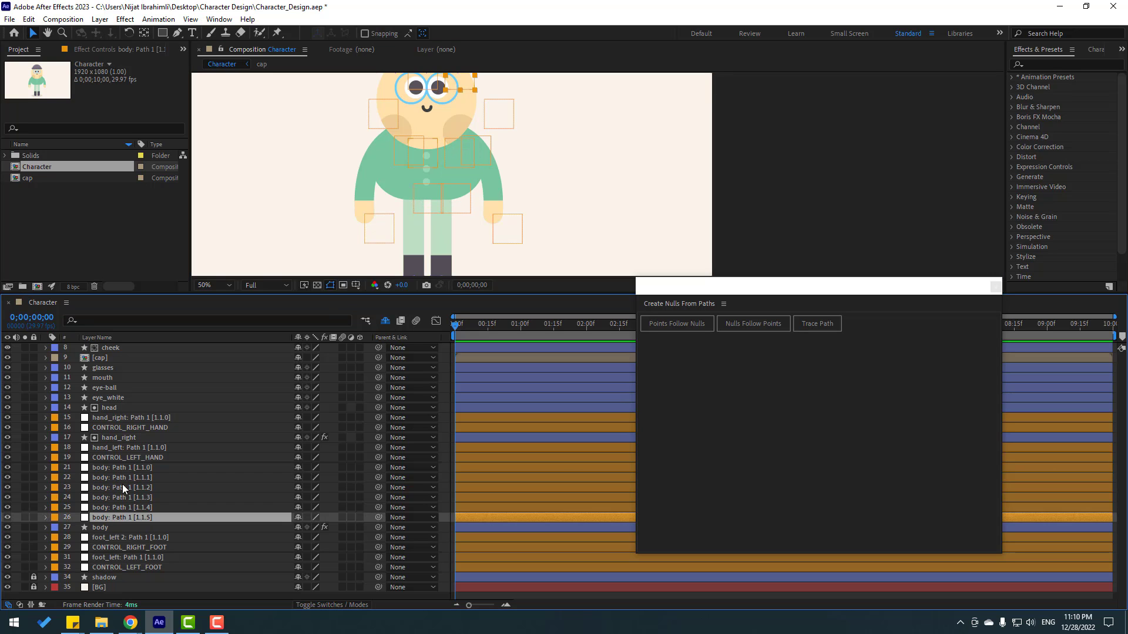
shift+click(125, 466)
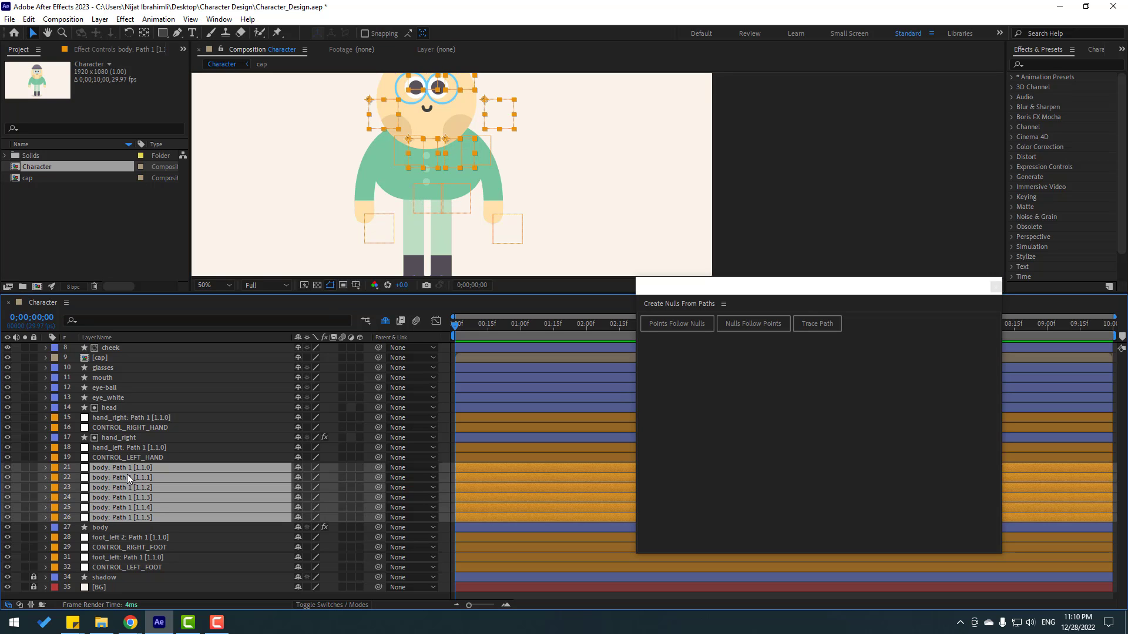
click(54, 468)
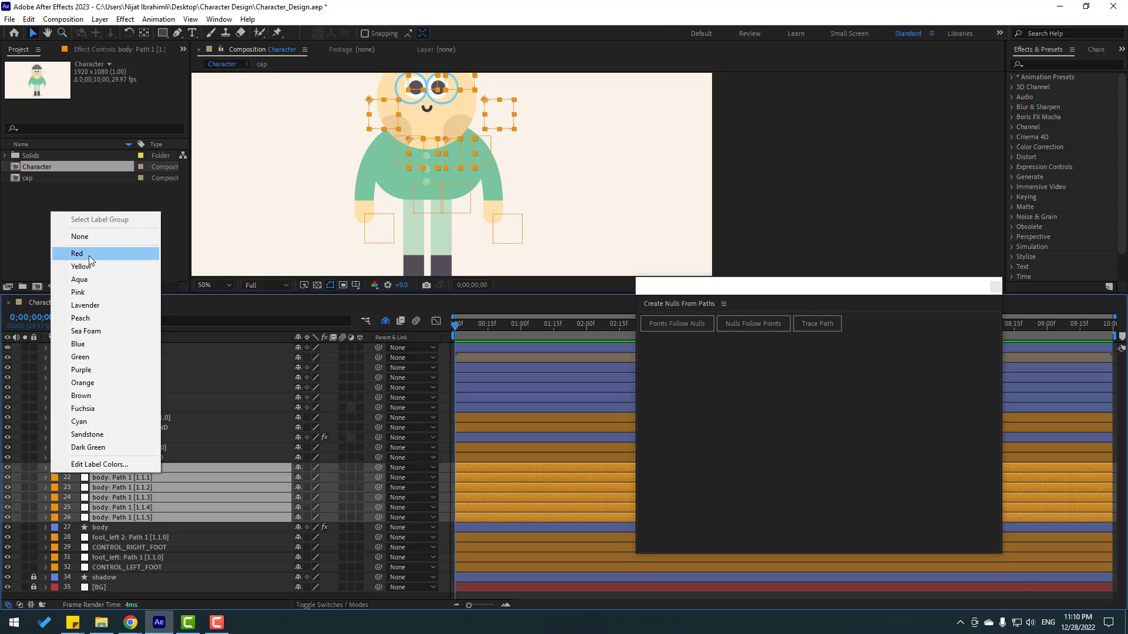
click(89, 255)
click(54, 468)
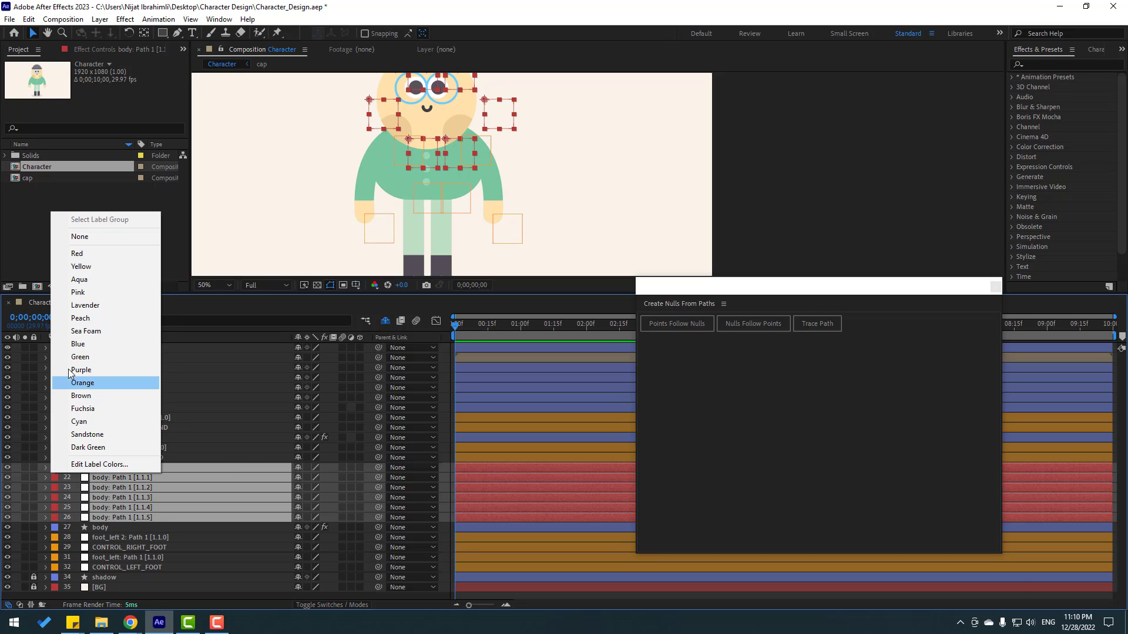
click(75, 346)
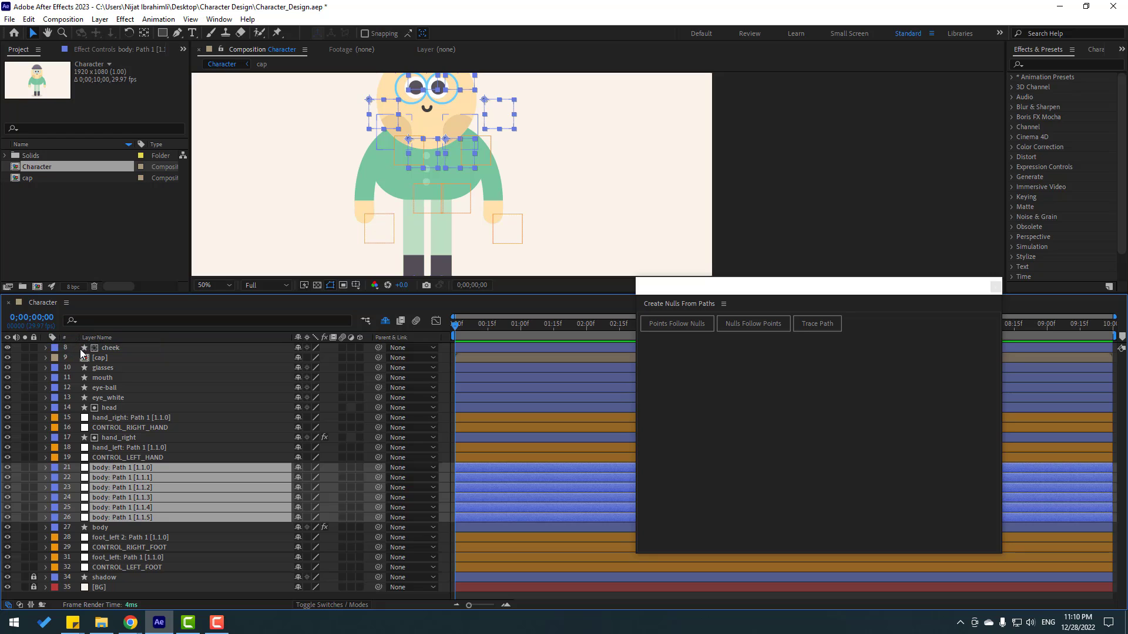
click(101, 528)
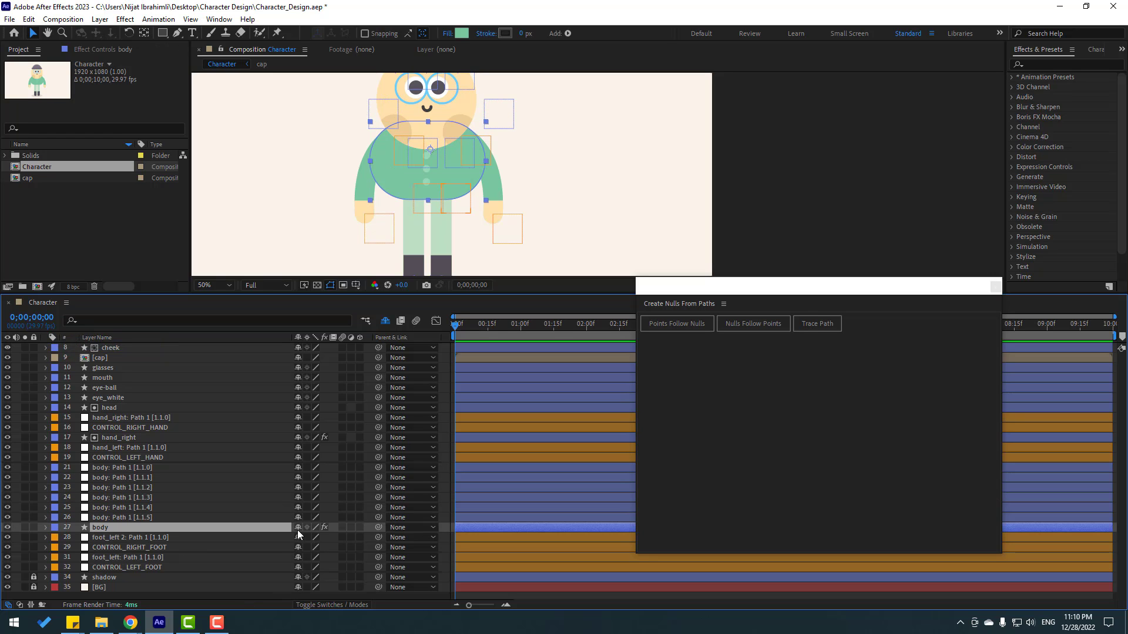
key(Delete)
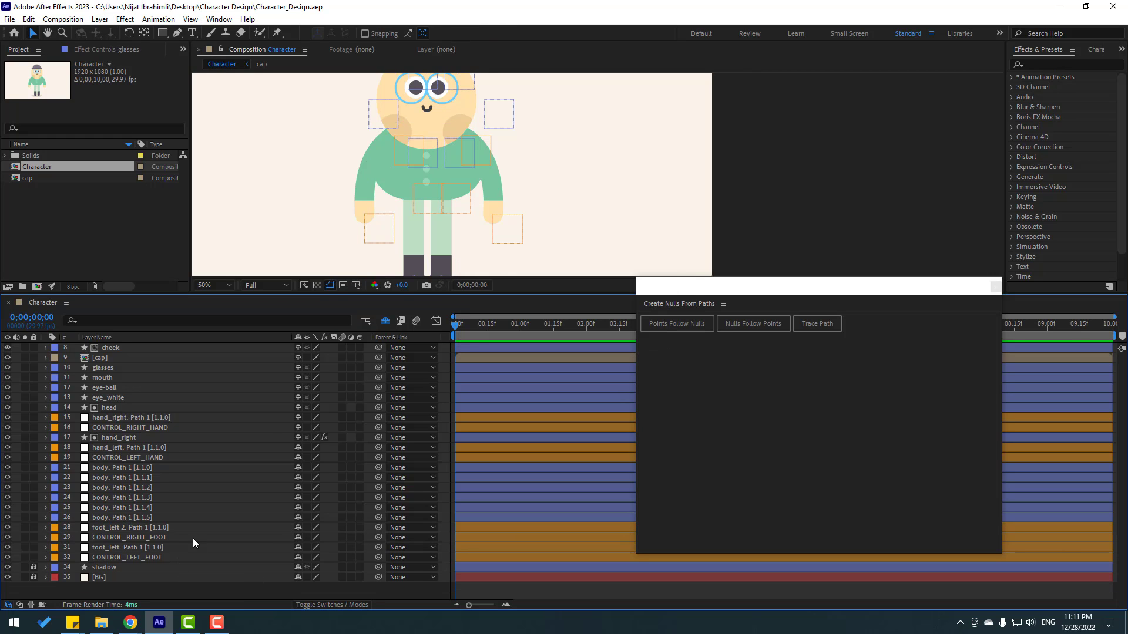
Step: Set the eye_white layer as the track matte of the eye-ball layer
scroll(541, 143, up, 4)
key(v)
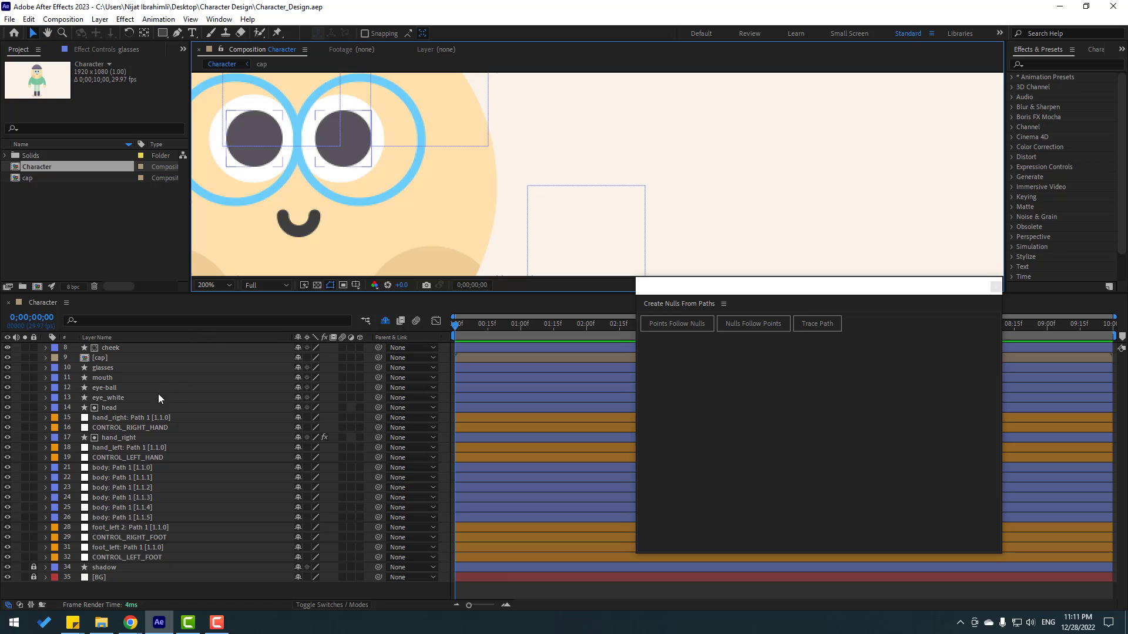
click(119, 397)
drag(300, 184, 383, 196)
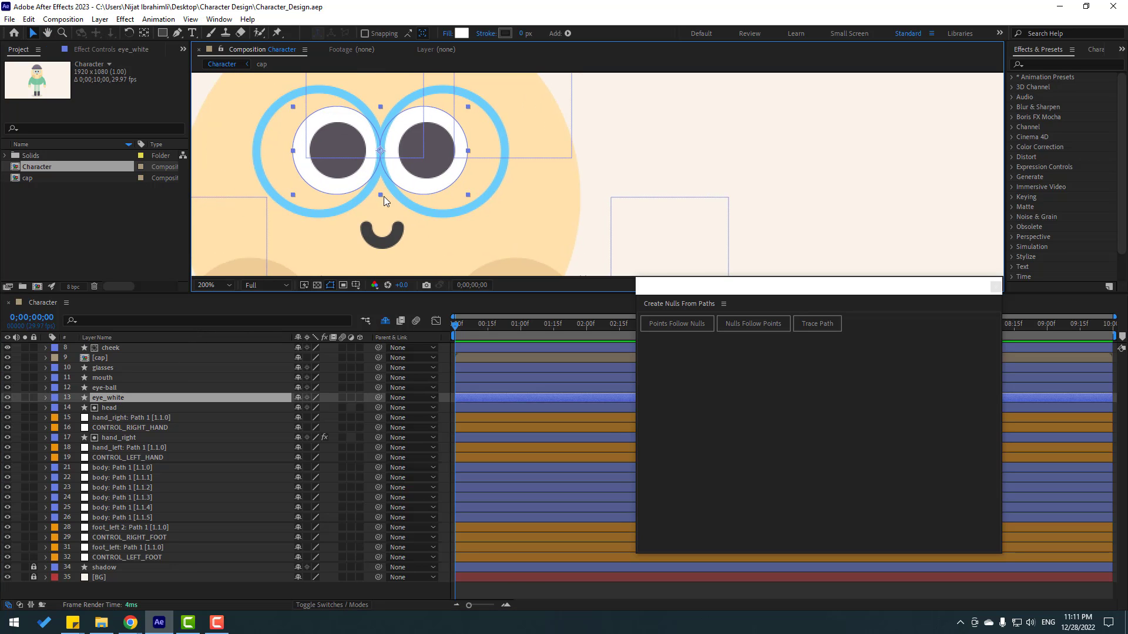
drag(354, 154, 298, 154)
click(107, 387)
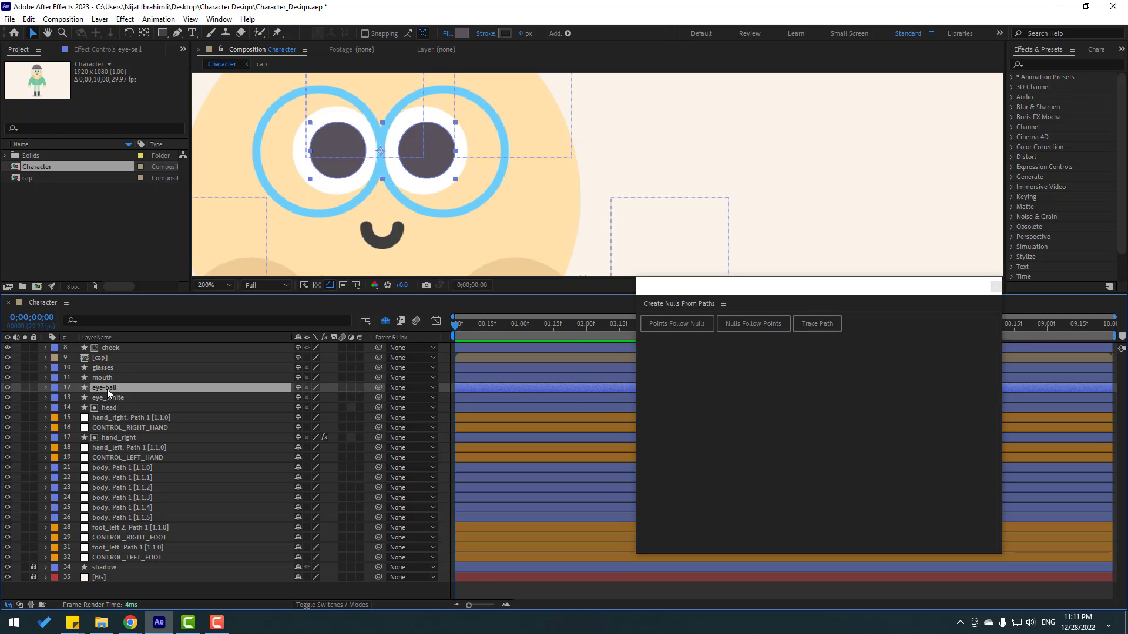
click(332, 606)
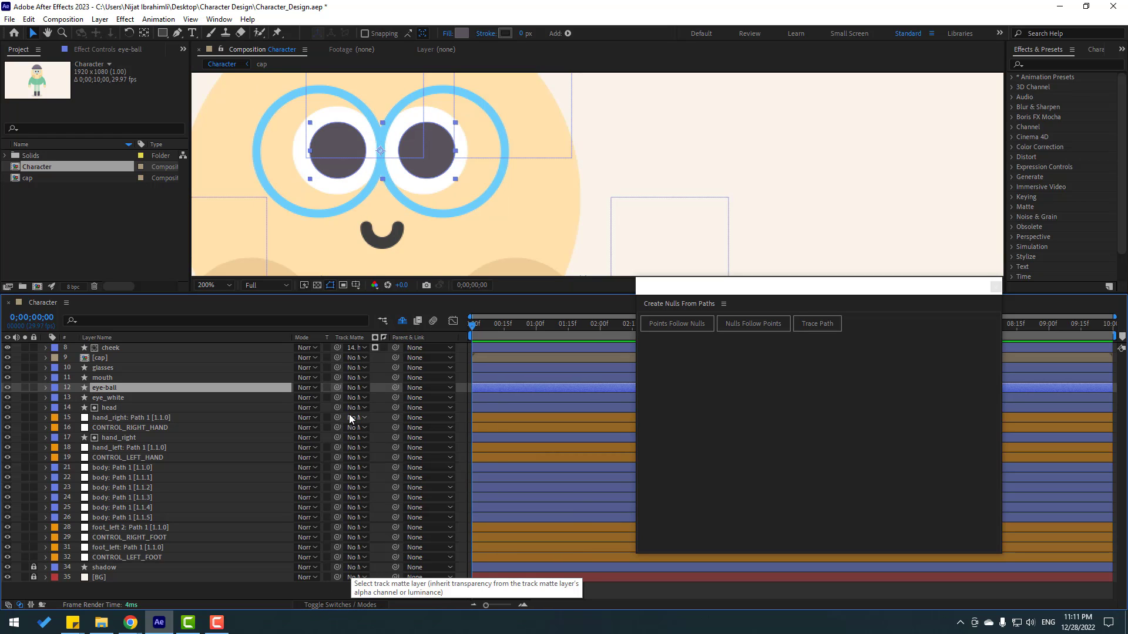
click(360, 388)
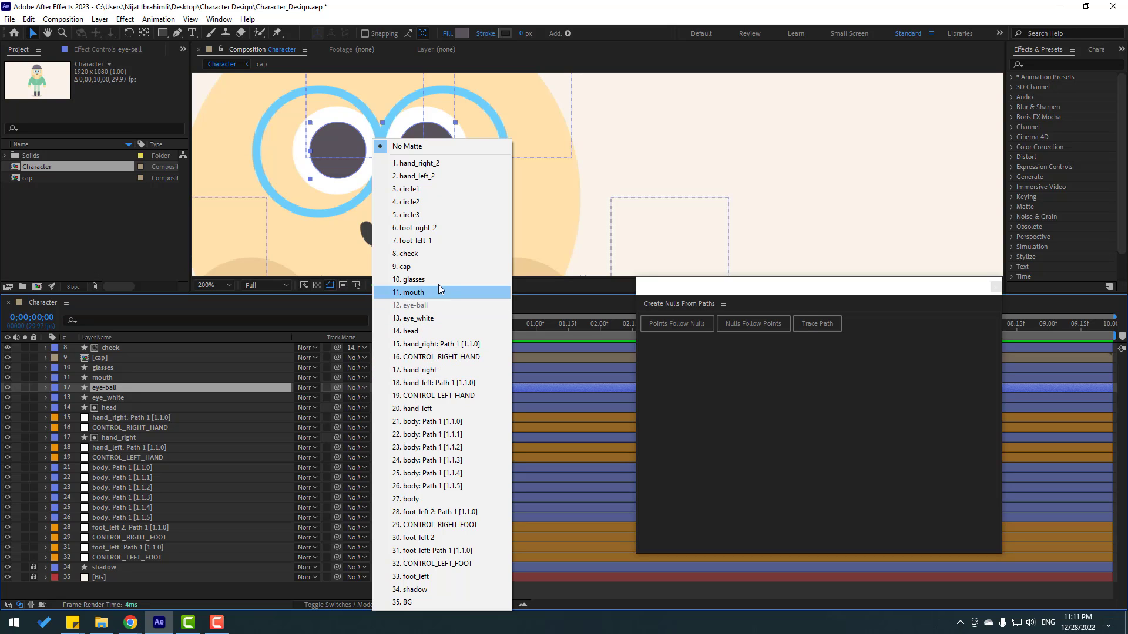
click(419, 3)
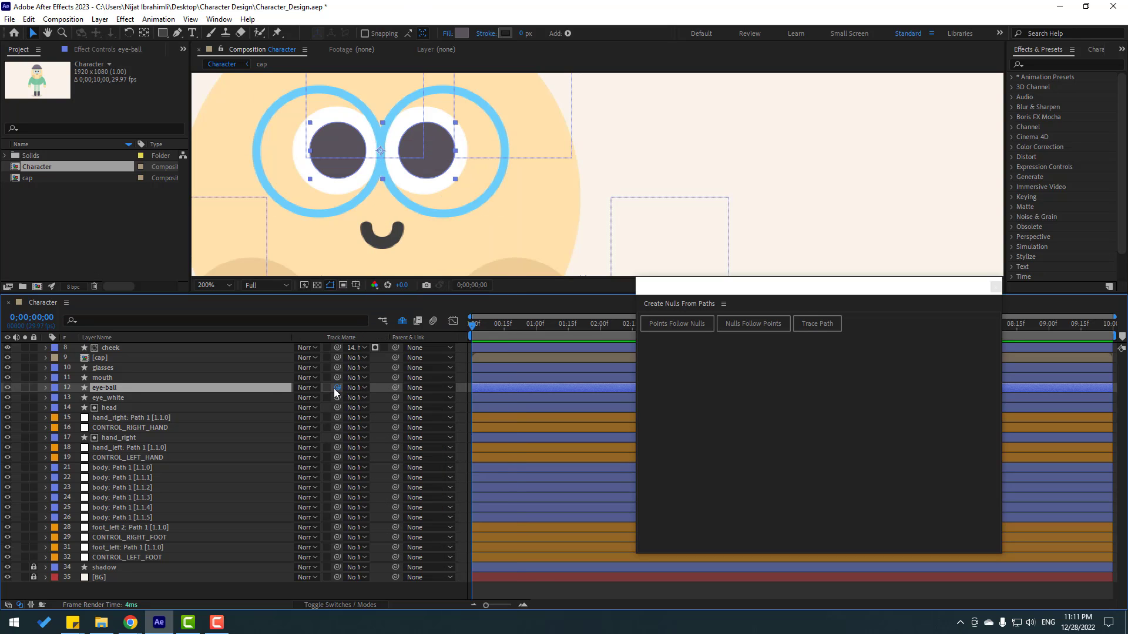
drag(335, 389, 112, 400)
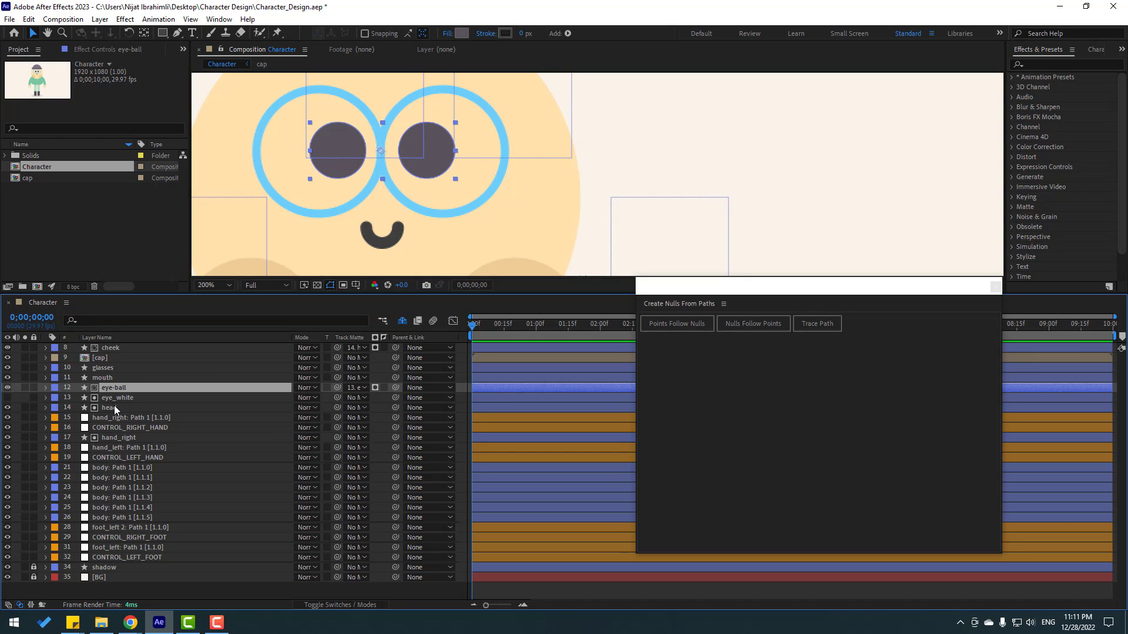
Step: Make the eye_white layer visible again and slightly adjust its scale
click(125, 397)
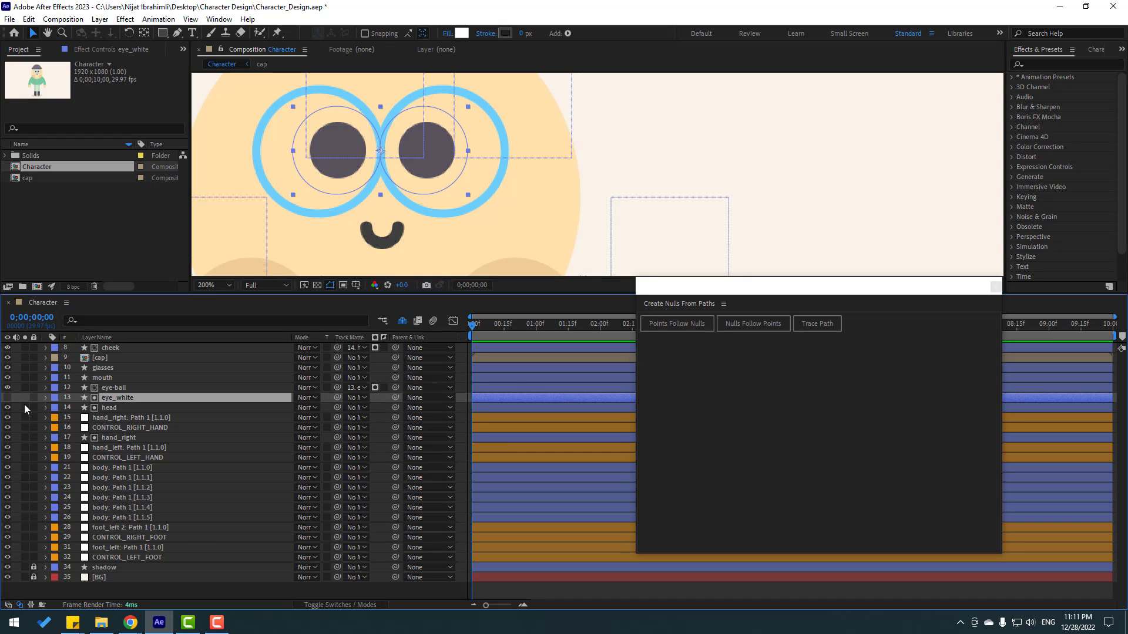
click(7, 398)
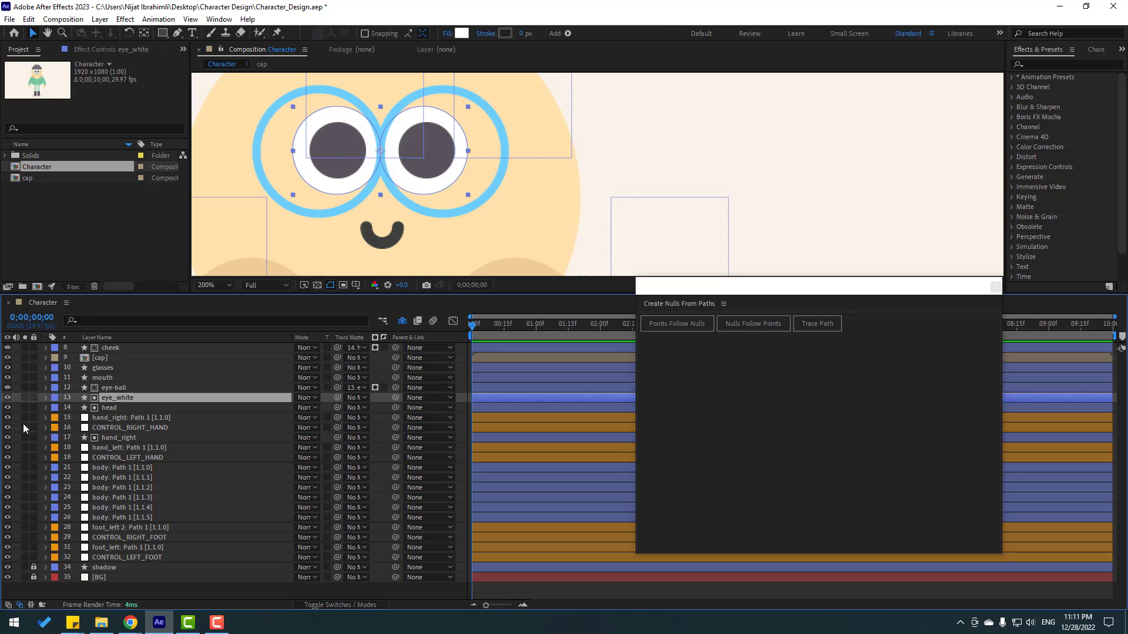
key(s)
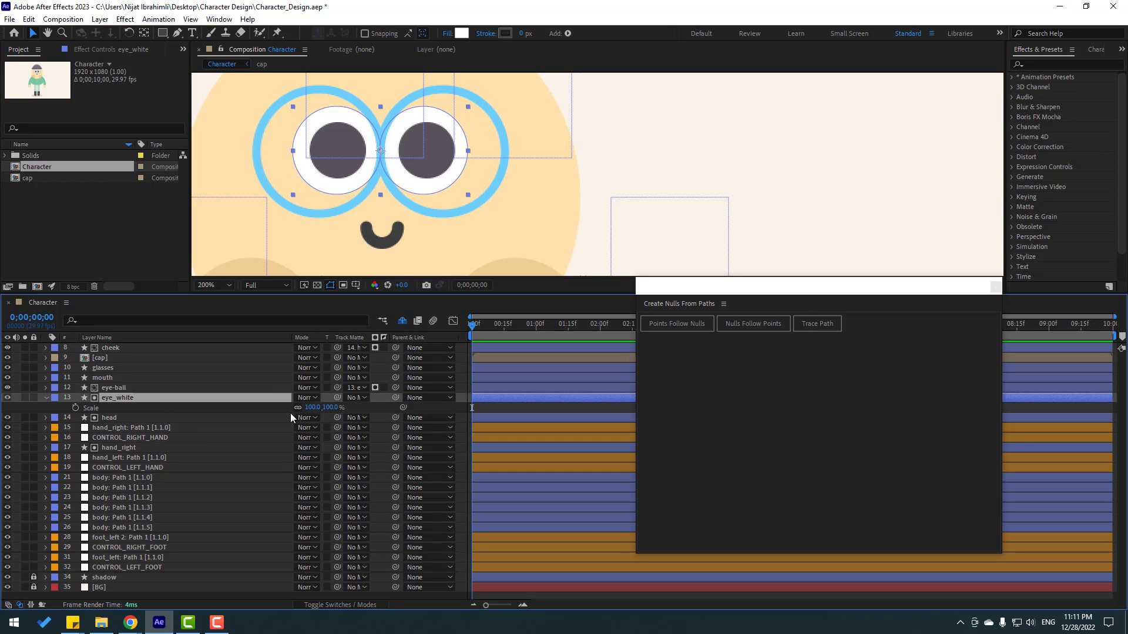
mouse_move(328, 407)
mouse_down()
mouse_move(276, 411)
mouse_move(333, 411)
mouse_up()
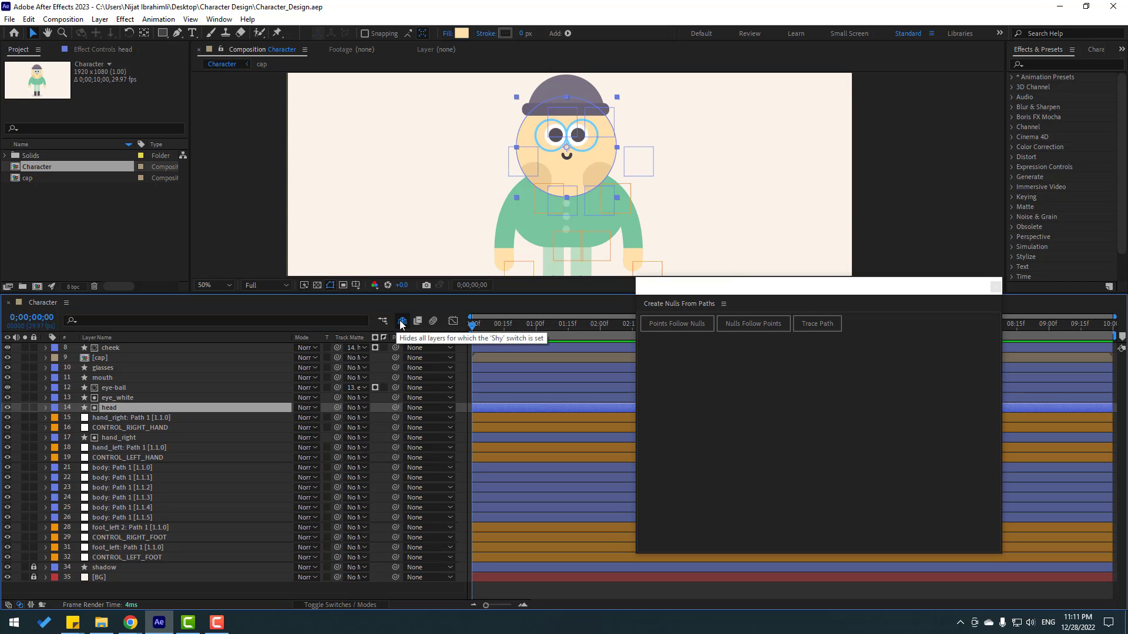
Step: Parent the head layer to the body layer, showing the shy layers only while linking them
click(401, 320)
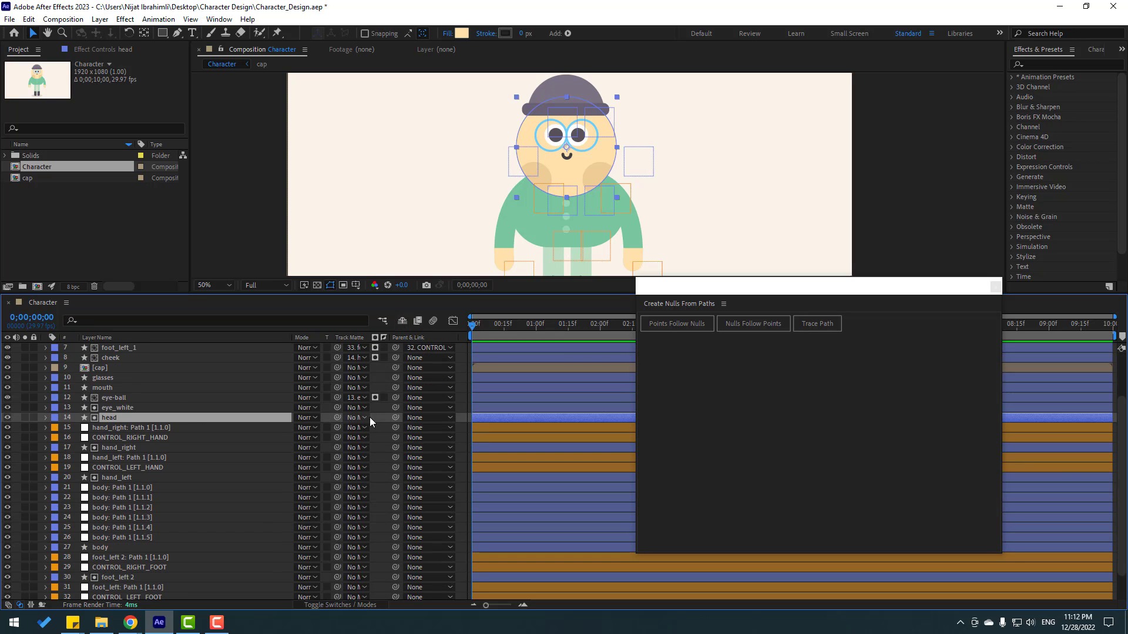
drag(396, 417, 100, 549)
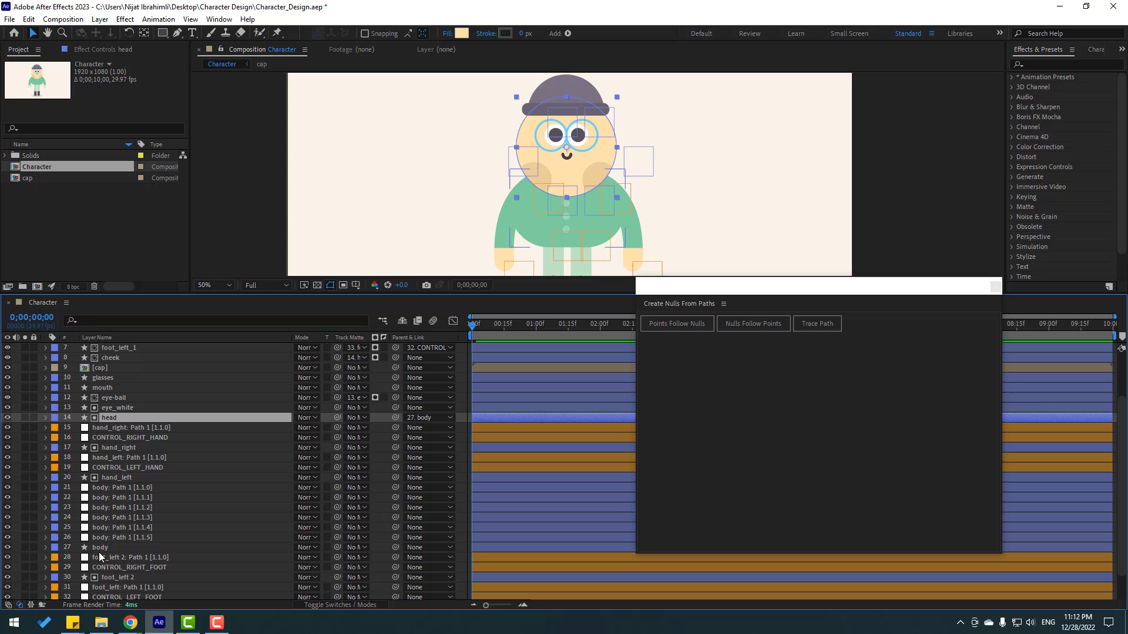
click(402, 322)
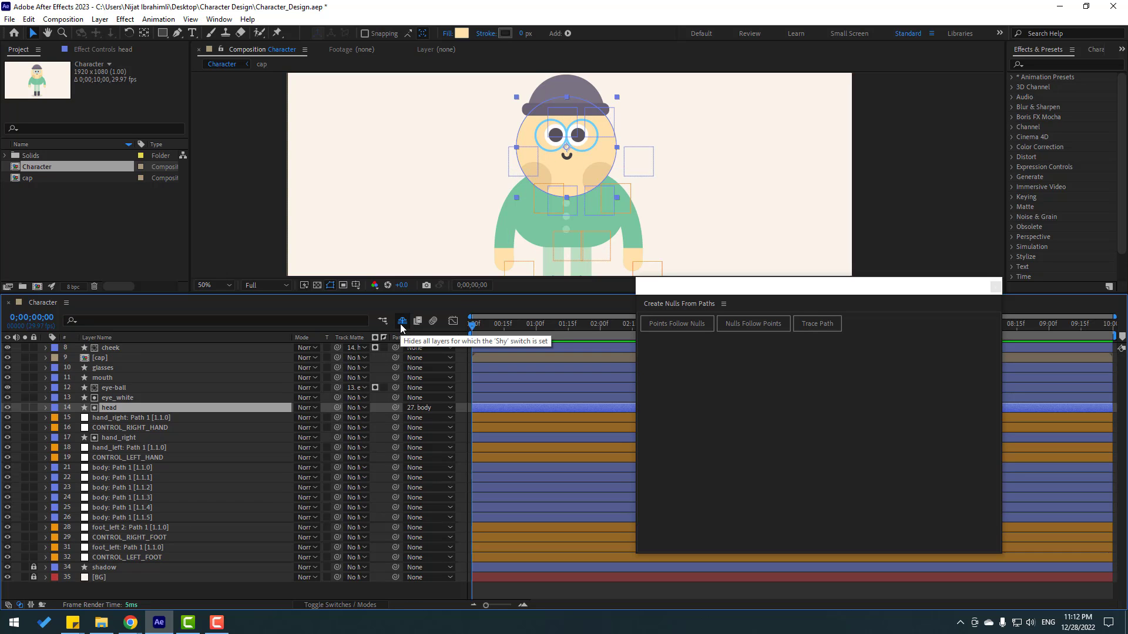
Step: Parent the eye_white, eye-ball, mouth, glasses, cap and cheek layers to the head layer
click(121, 399)
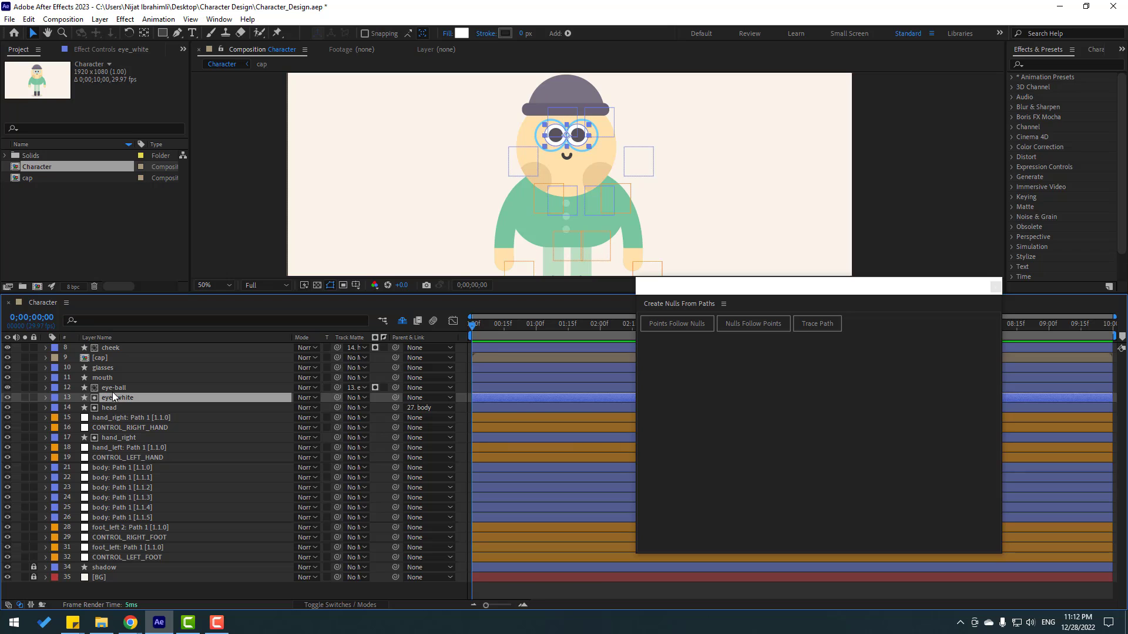
ctrl+click(116, 389)
ctrl+click(100, 379)
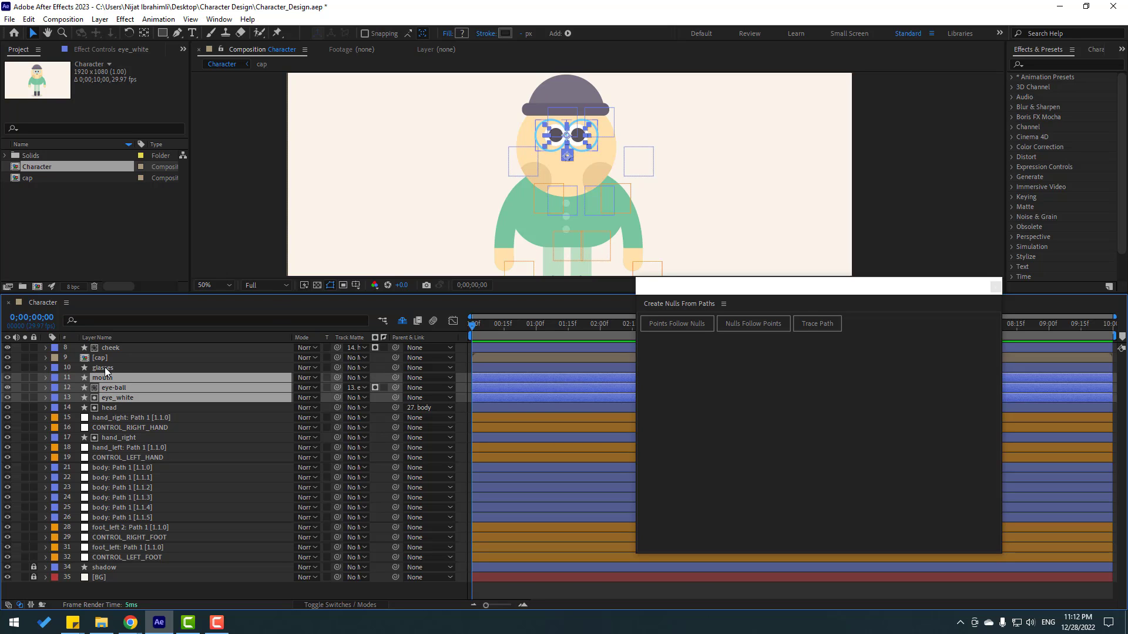
ctrl+click(105, 368)
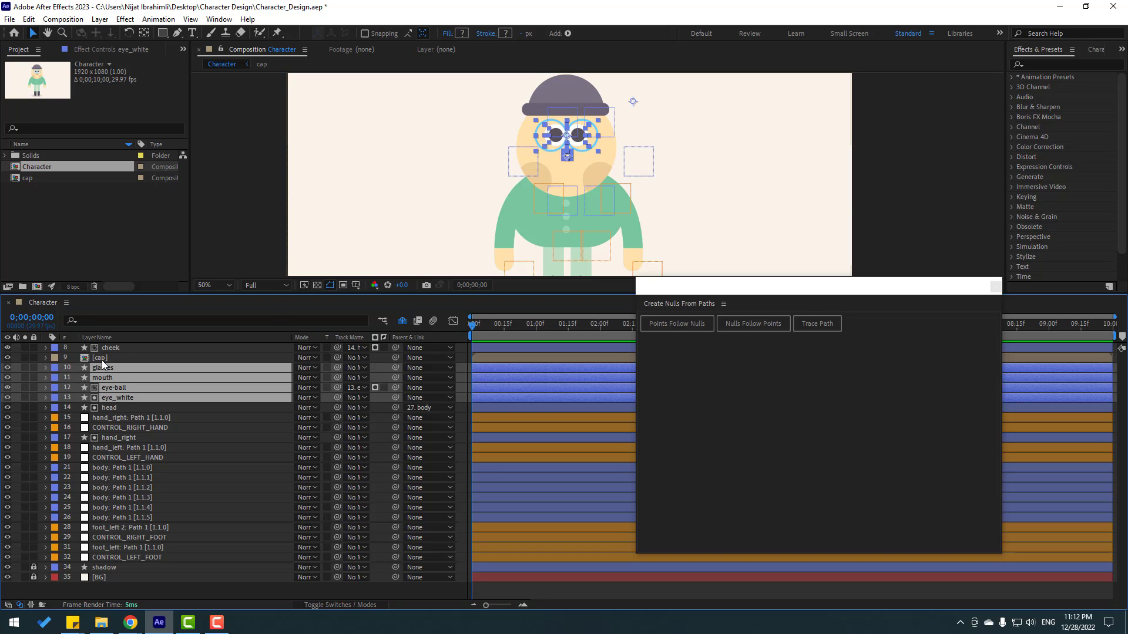
ctrl+click(101, 359)
ctrl+click(114, 348)
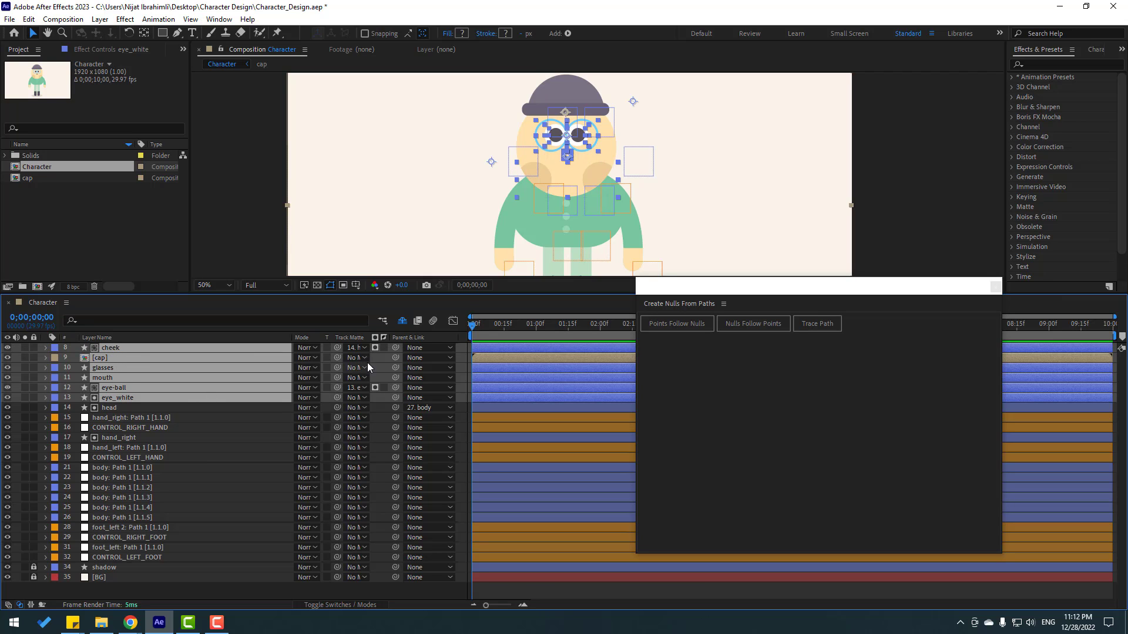
drag(393, 352, 114, 408)
Step: Move the head layer's anchor point straight down to the chin below the mouth, and save the project
click(585, 206)
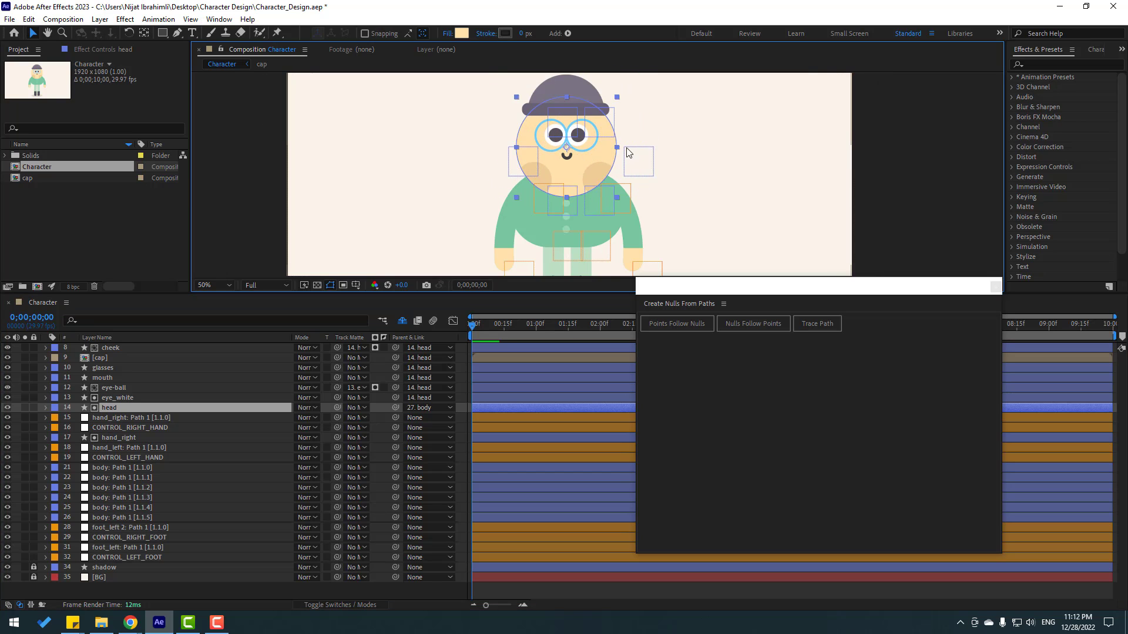
scroll(593, 178, up, 2)
key(y)
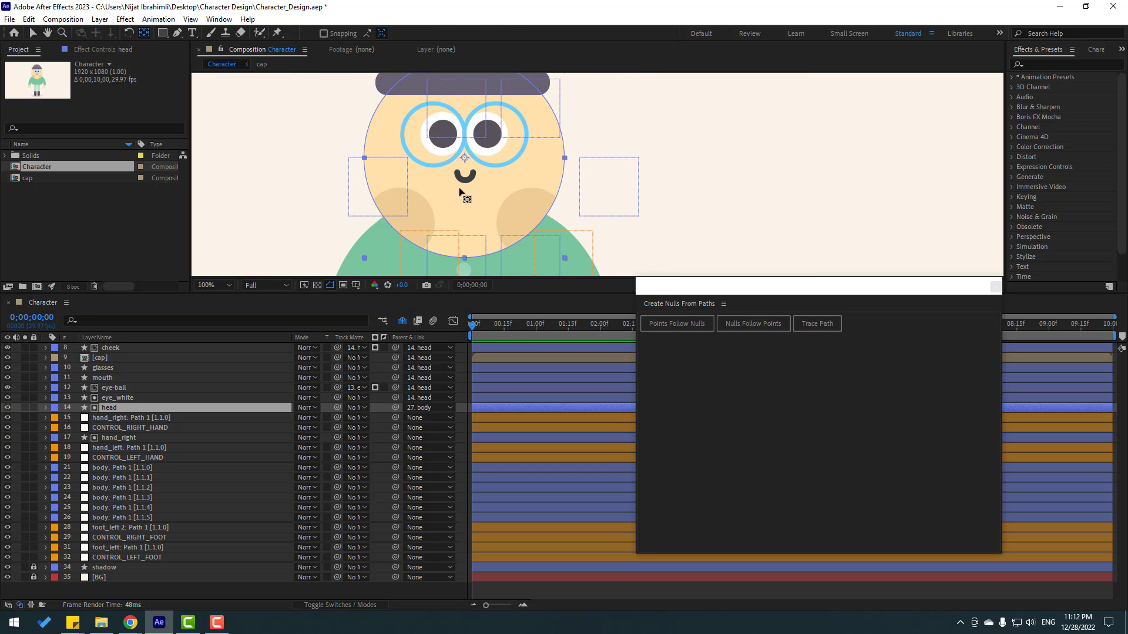
drag(463, 157, 464, 219)
key(v)
key(comma)
key(comma)
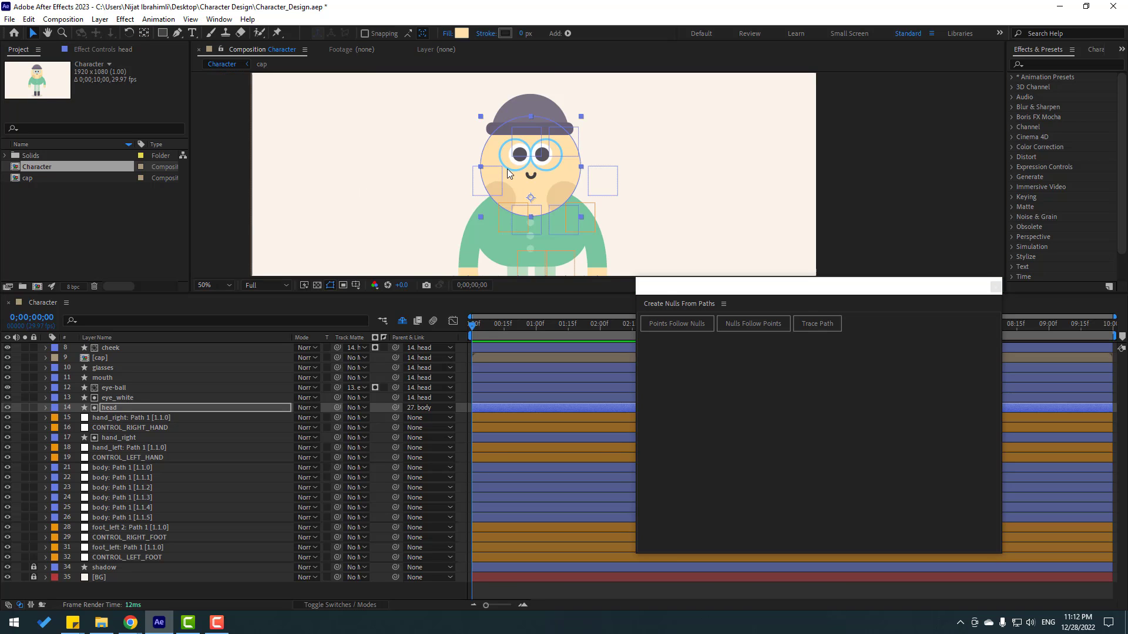
key(ctrl+s)
Step: Try rotating the head layer around its anchor point, and undo the rotation
drag(511, 208, 468, 191)
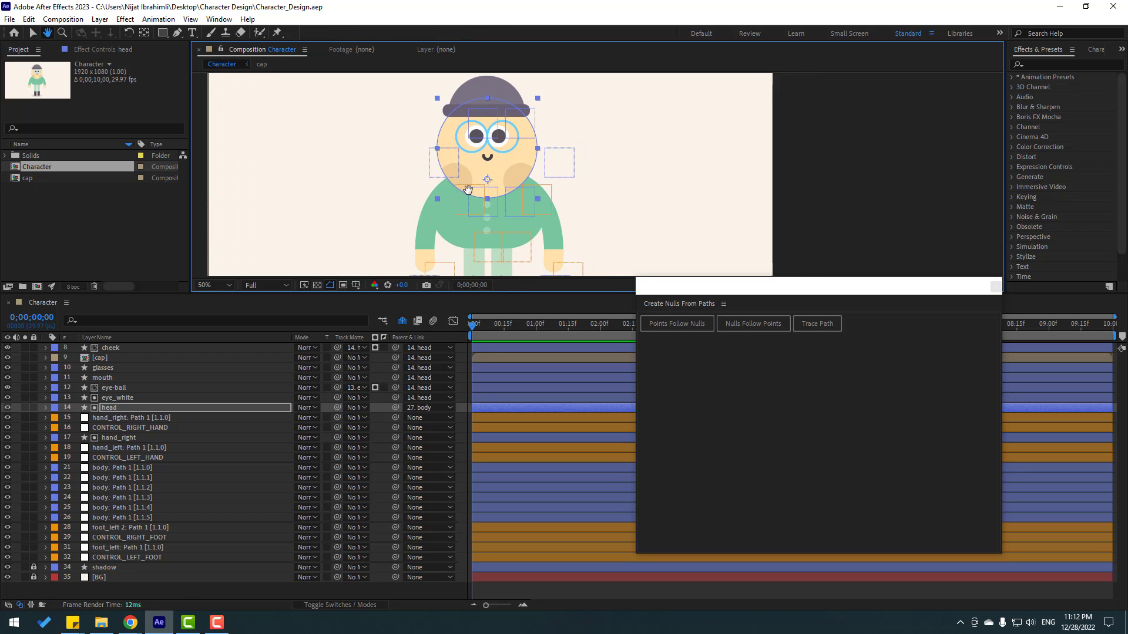
click(117, 408)
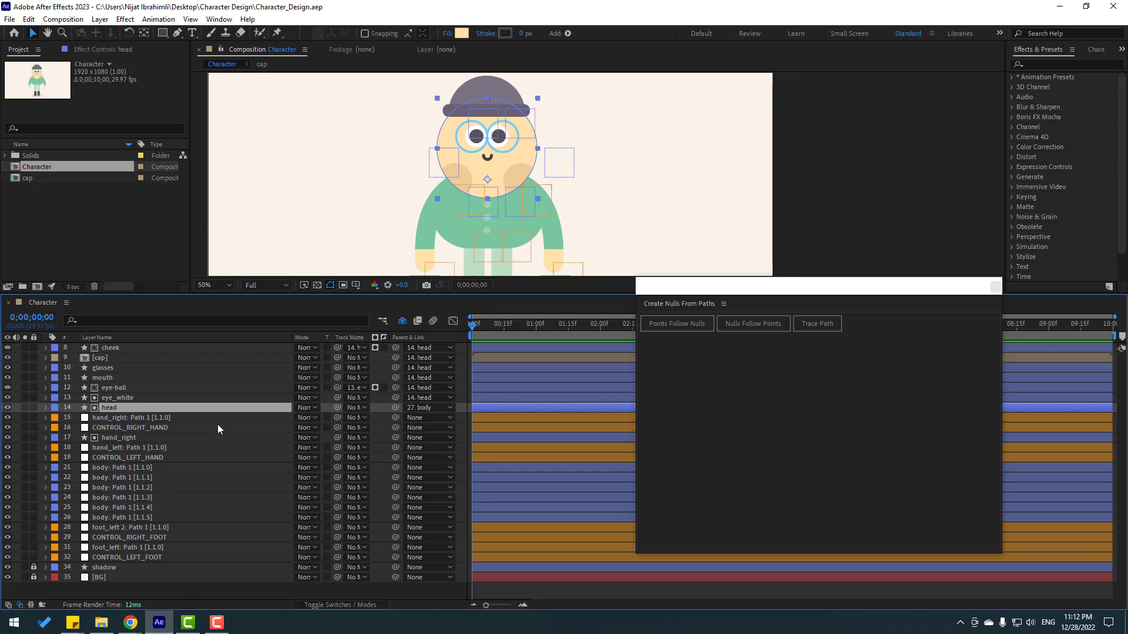
key(r)
mouse_move(305, 418)
mouse_down()
mouse_move(294, 424)
mouse_move(305, 423)
mouse_up()
key(ctrl+z)
key(ctrl+z)
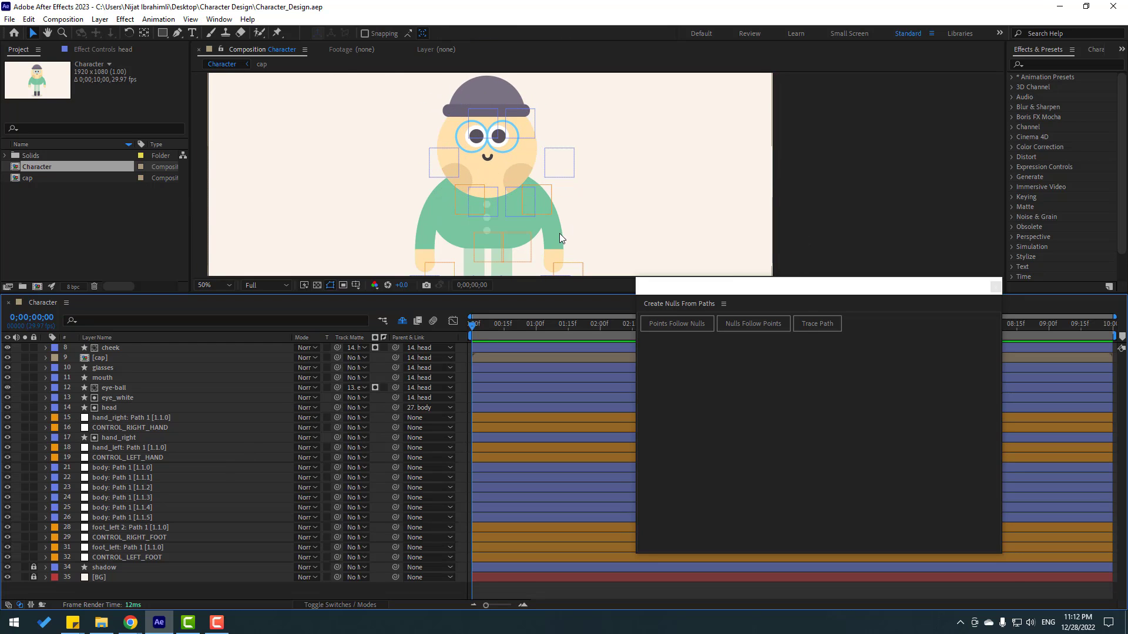
Step: Close the floating Create Nulls From Paths panel and make the timeline area slightly taller
drag(370, 219, 370, 213)
drag(371, 212, 371, 212)
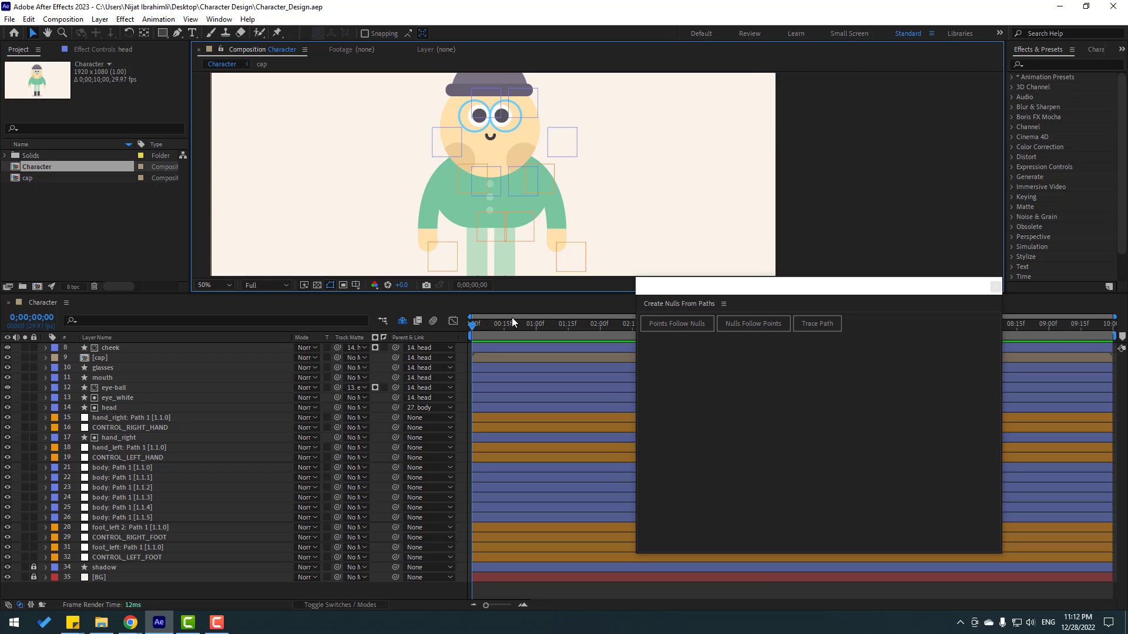
click(996, 287)
mouse_move(454, 293)
mouse_down()
mouse_move(454, 332)
mouse_move(454, 279)
mouse_up()
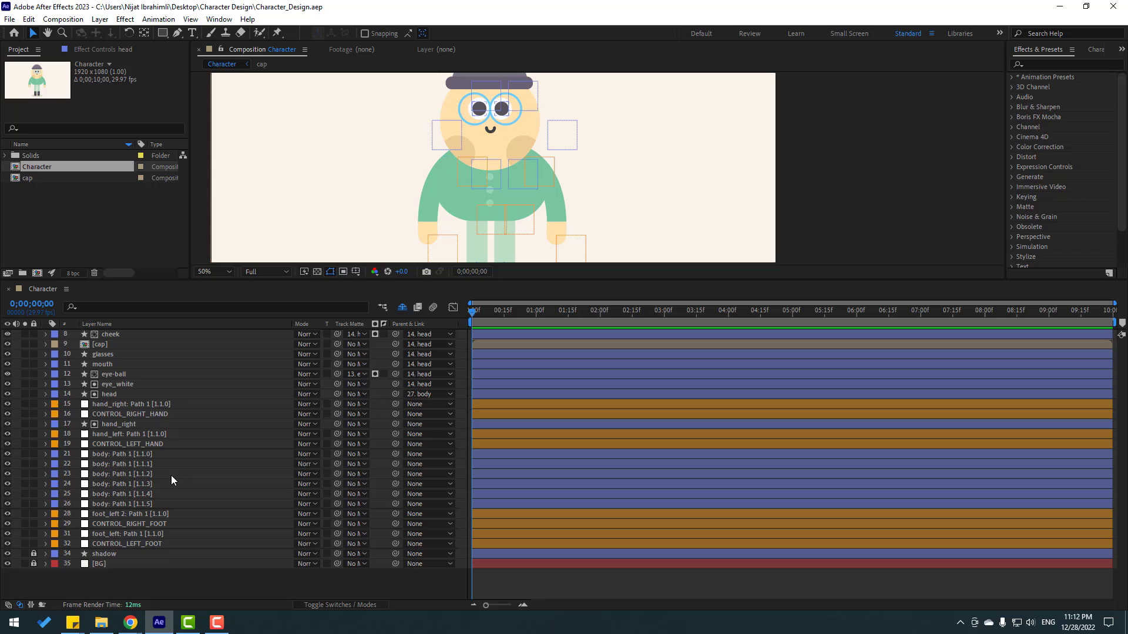
Step: Move the four CONTROL nulls above the cheek layer, ordered right hand, left hand, right foot, left foot
click(125, 545)
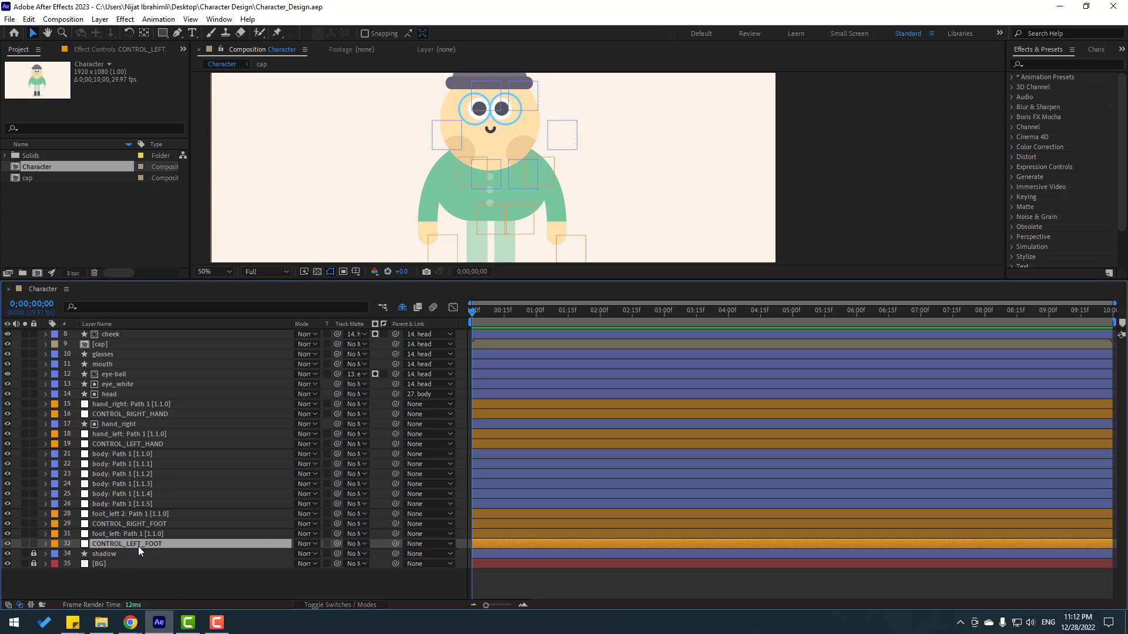
drag(138, 546, 145, 329)
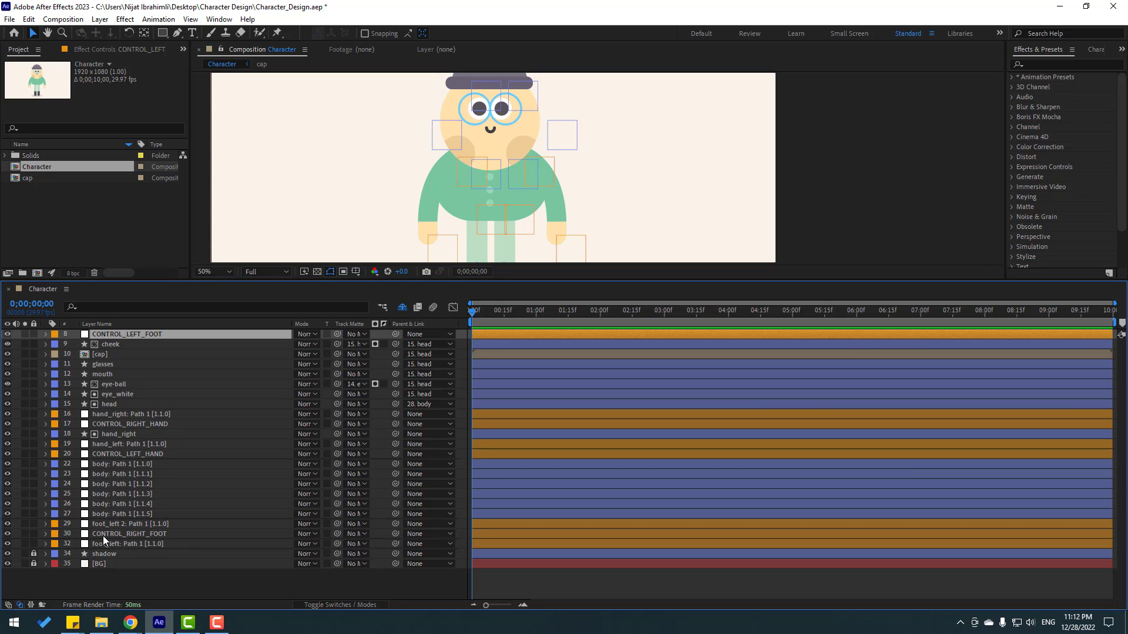
drag(104, 535, 152, 333)
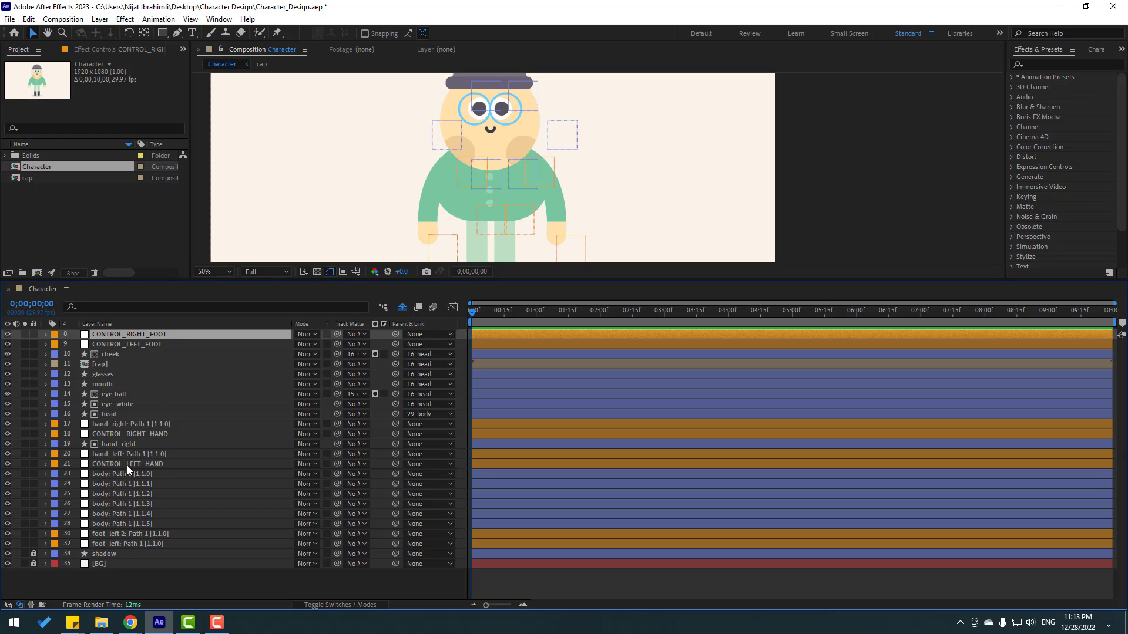
drag(127, 465, 140, 331)
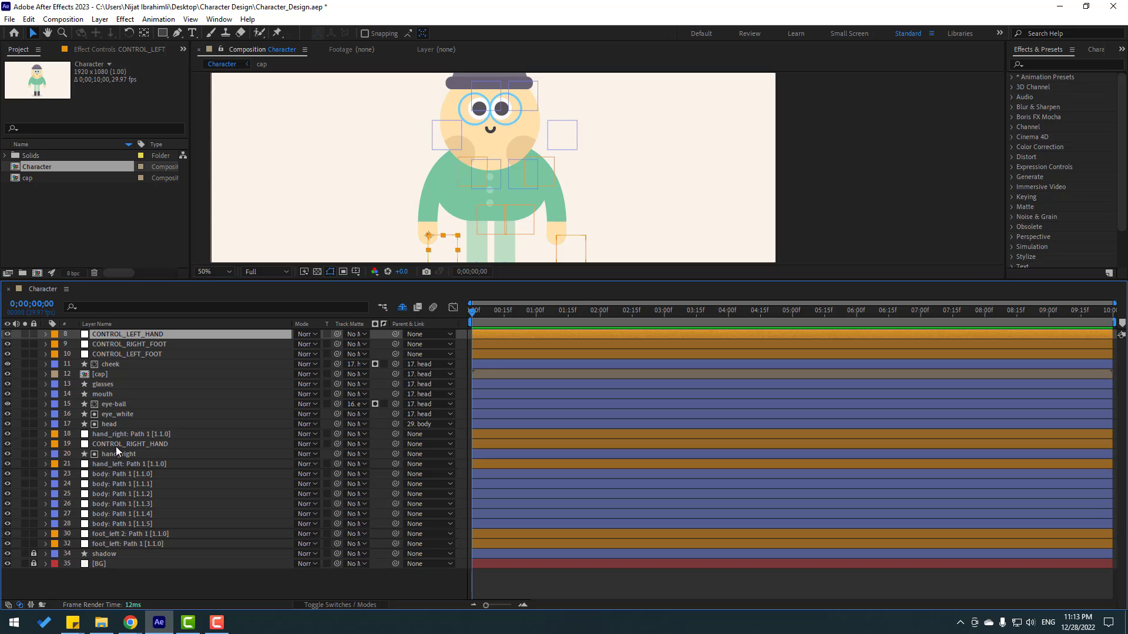
drag(115, 446, 159, 336)
Step: Turn the four CONTROL hand and foot nulls into guide layers
click(136, 364)
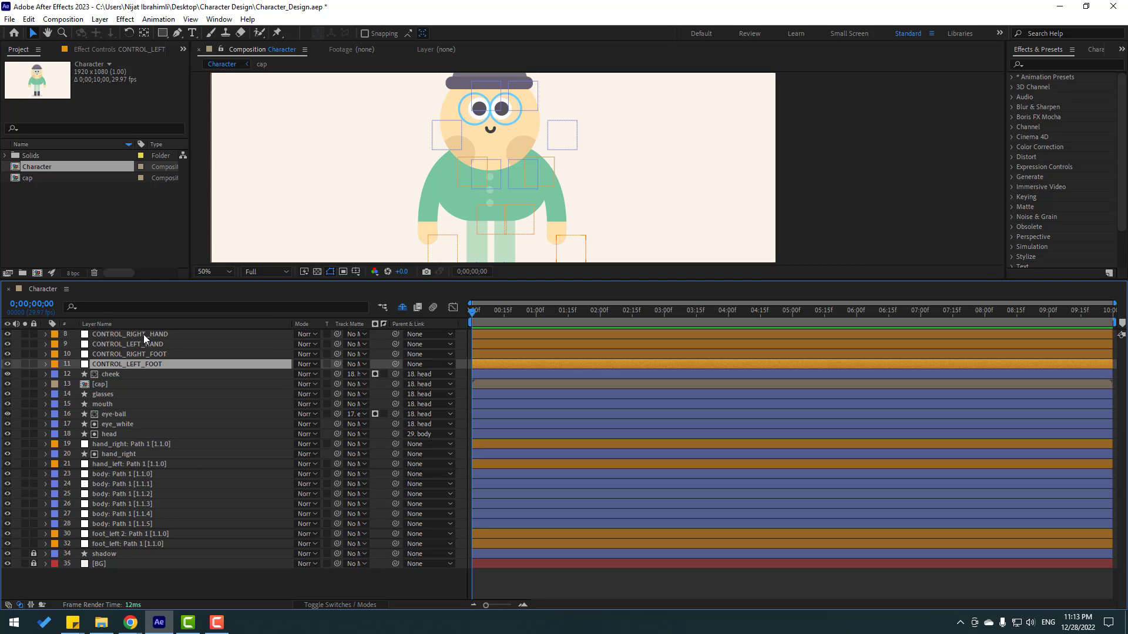
shift+click(144, 334)
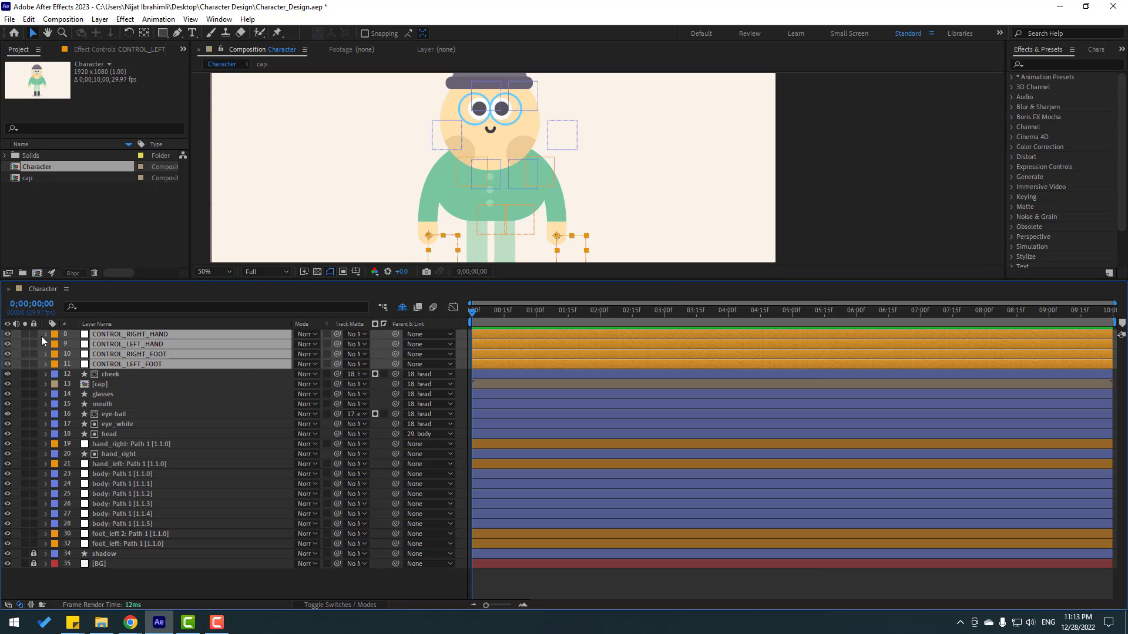
right_click(121, 337)
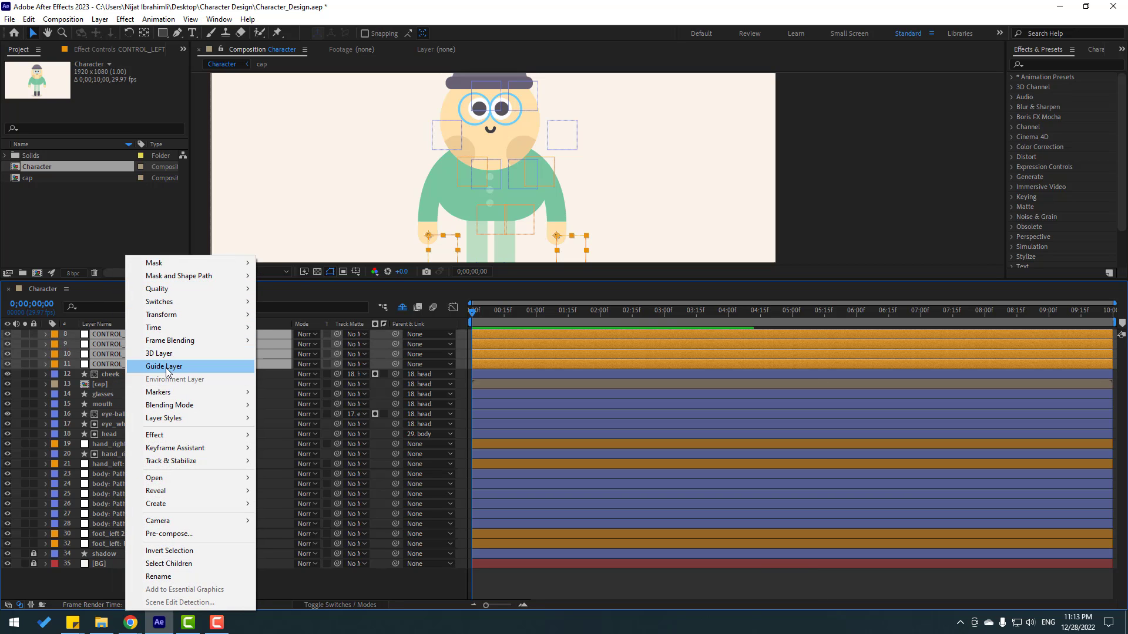
click(165, 367)
click(238, 590)
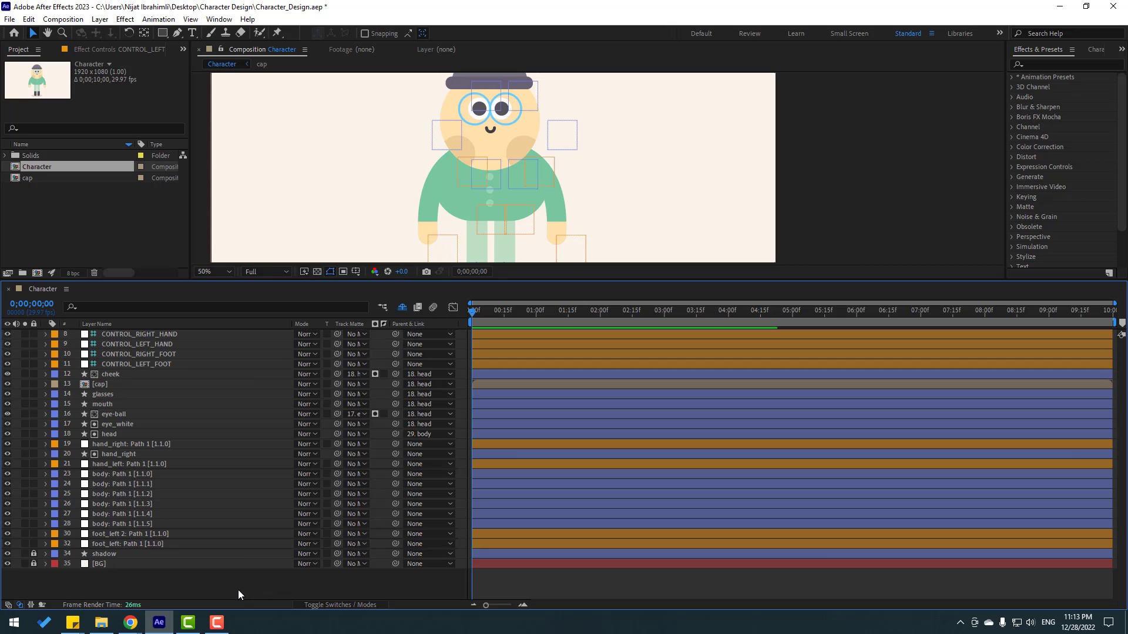
Step: Keyframe CONTROL_LEFT_HAND's Position at 0;00;00;00 and raise the hand outward to about 571, 498 at 0;00;00;21
click(157, 366)
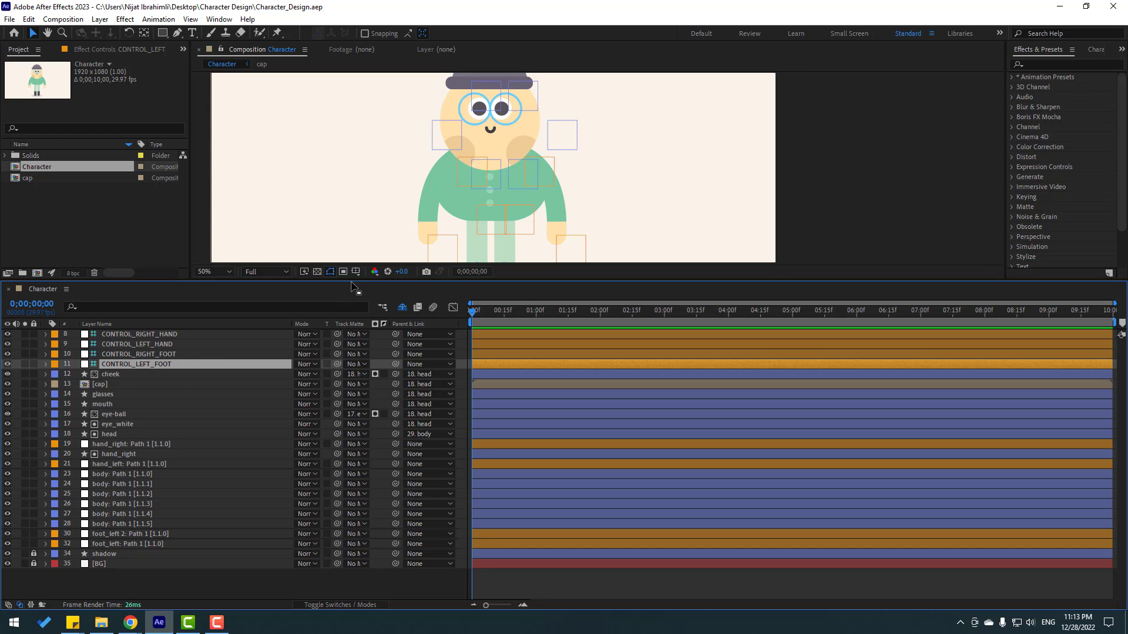
drag(352, 280, 352, 336)
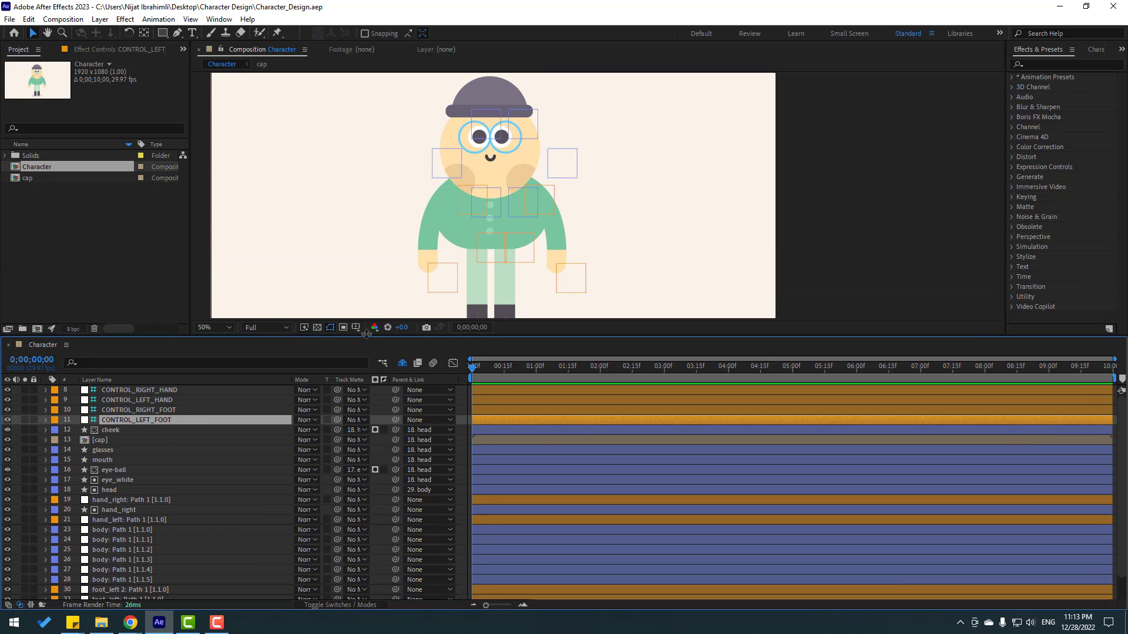
click(437, 271)
click(447, 292)
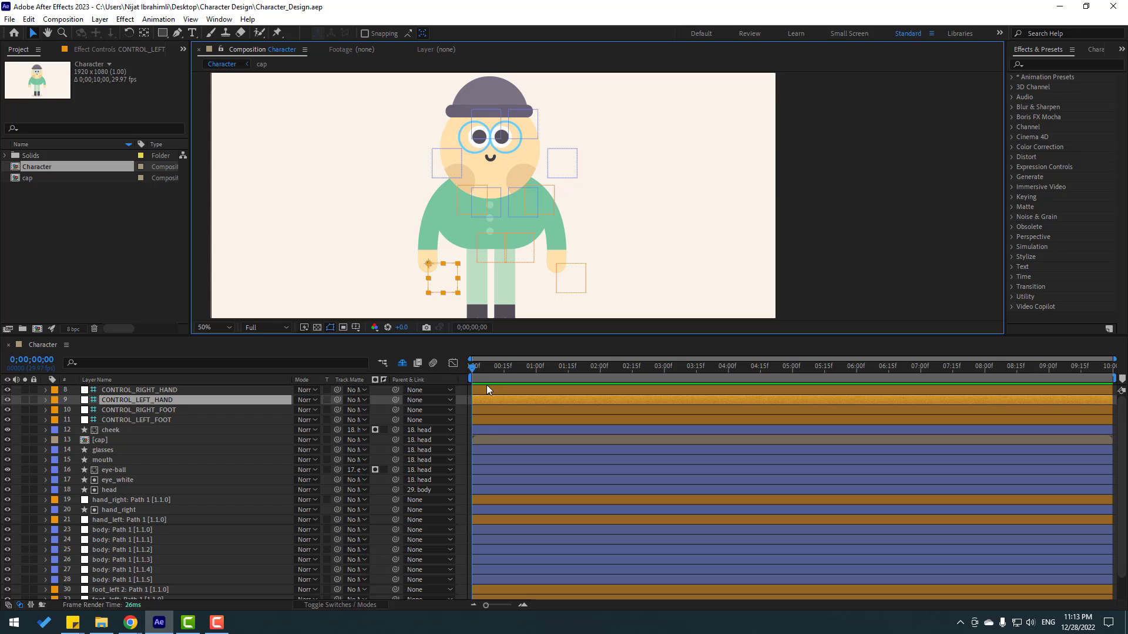
key(p)
click(75, 410)
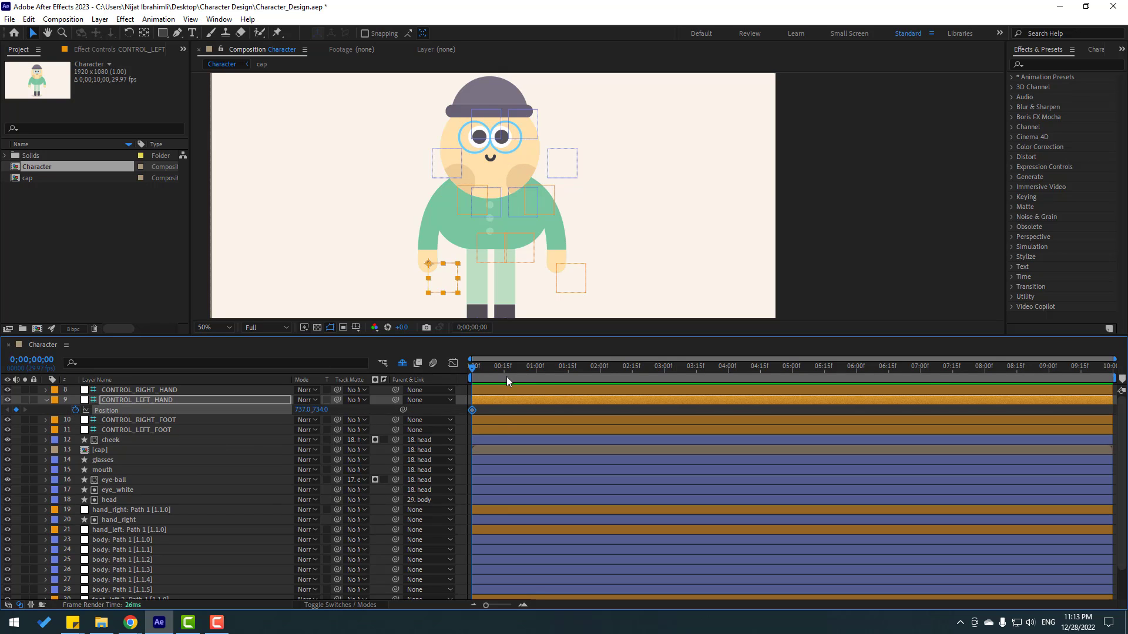
drag(482, 365, 517, 367)
drag(442, 287, 413, 235)
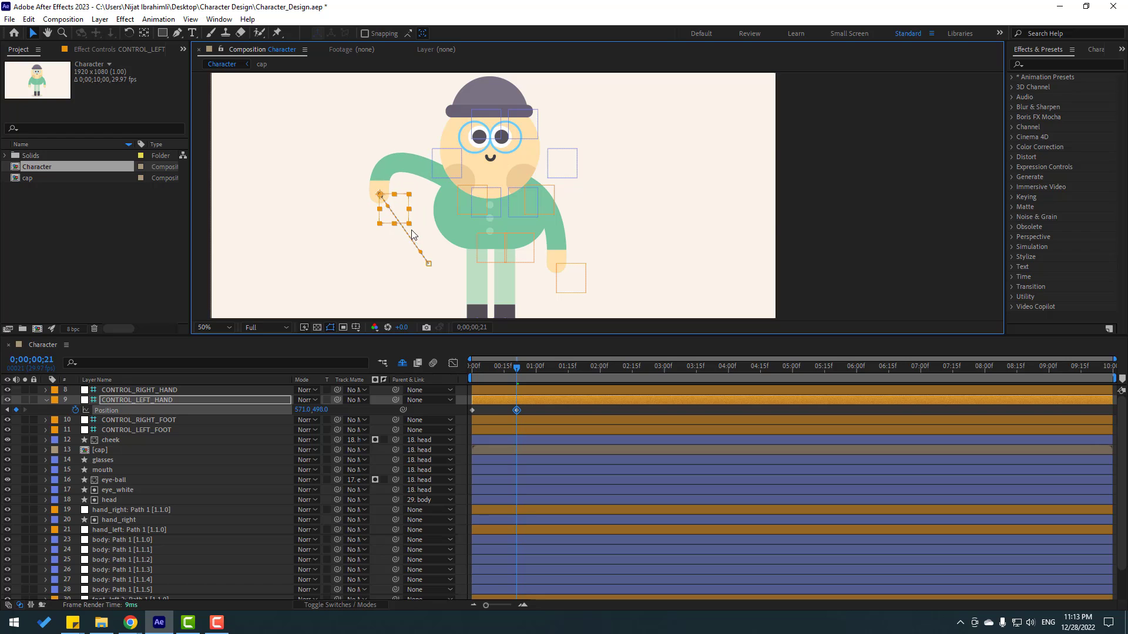
Step: Keyframe CONTROL_RIGHT_HAND's Position at 0;00;00;00 and raise the hand outward to about 1370, 477 at 0;00;00;21
click(566, 269)
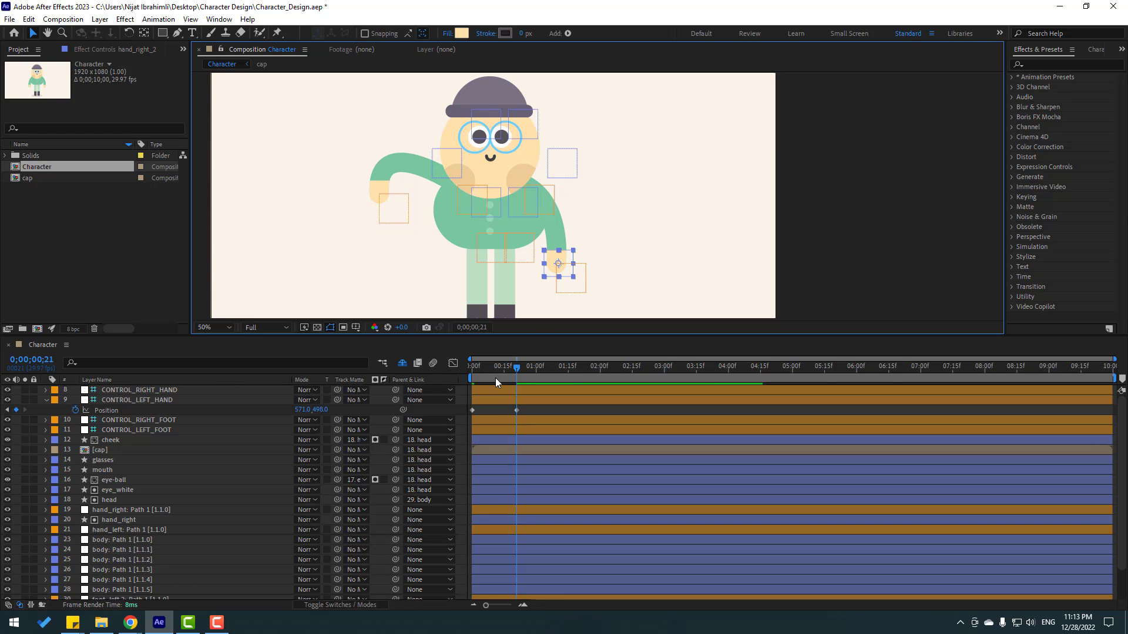
click(577, 287)
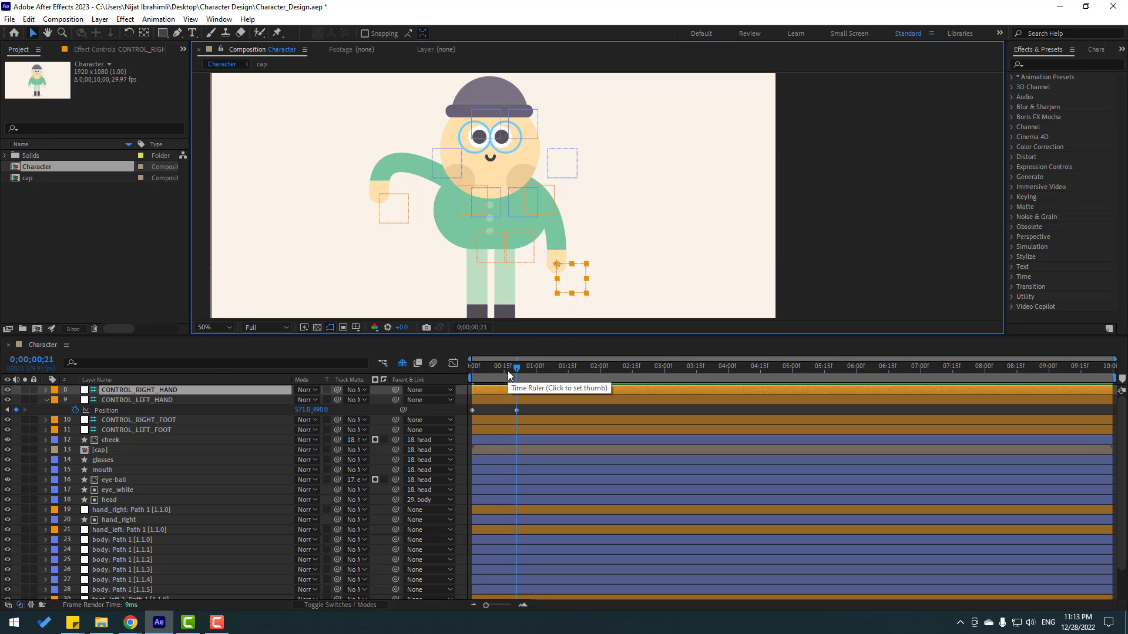
mouse_move(503, 365)
mouse_down()
mouse_move(459, 378)
mouse_move(517, 370)
mouse_up()
key(p)
click(75, 400)
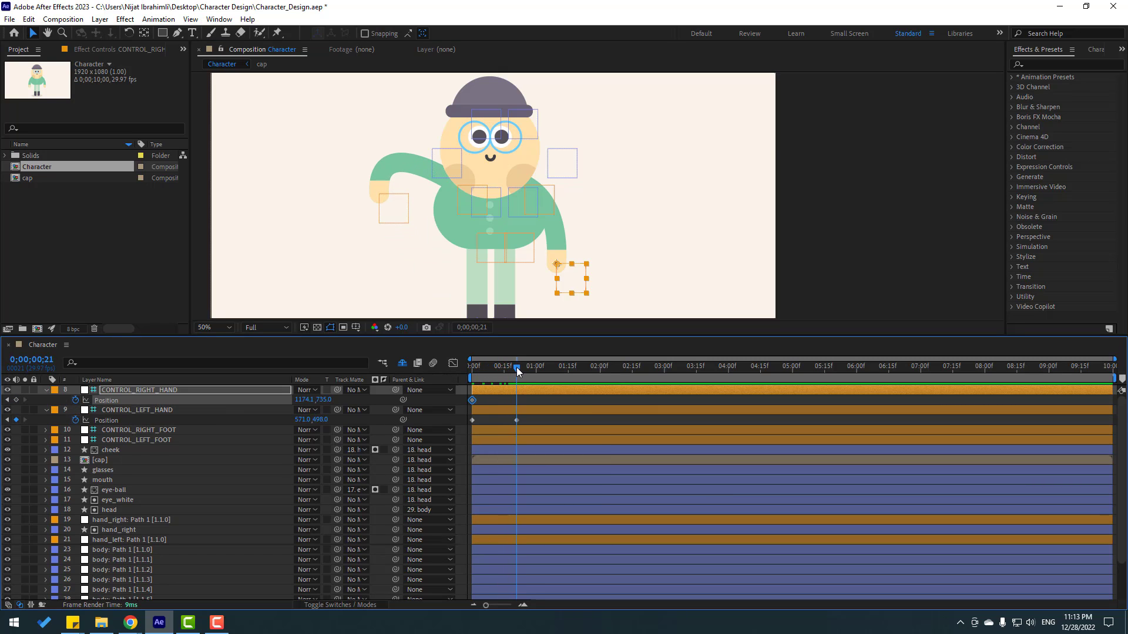
drag(583, 278, 631, 208)
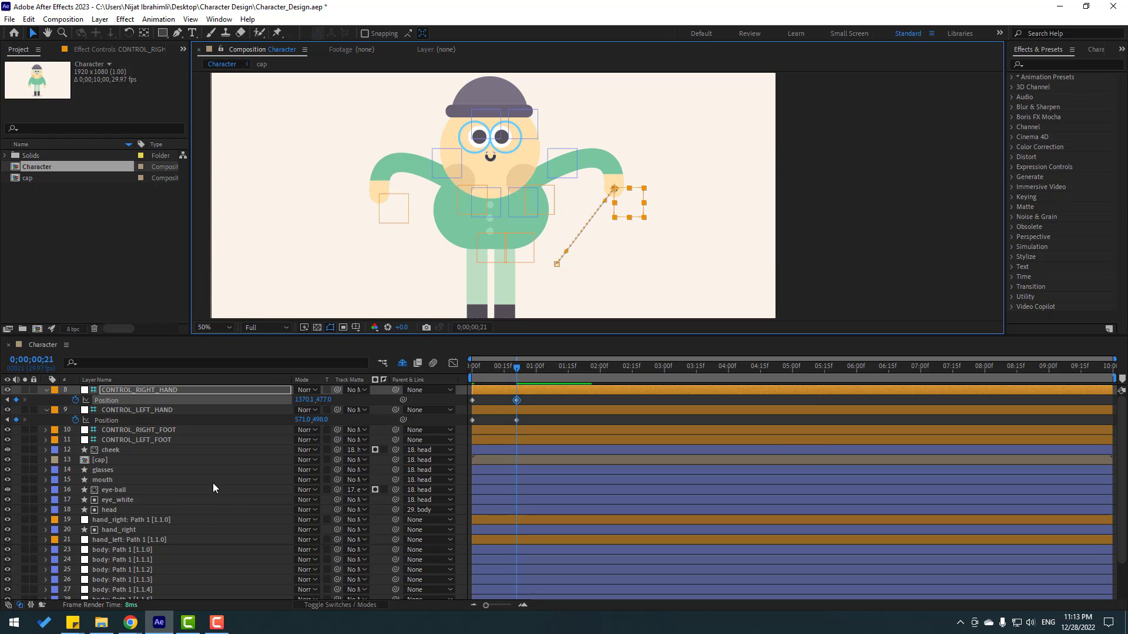
Step: Keyframe eye_white's Scale at 100% at 0;00;00;02 and squash its height to 26% at 0;00;00;12
click(122, 501)
key(s)
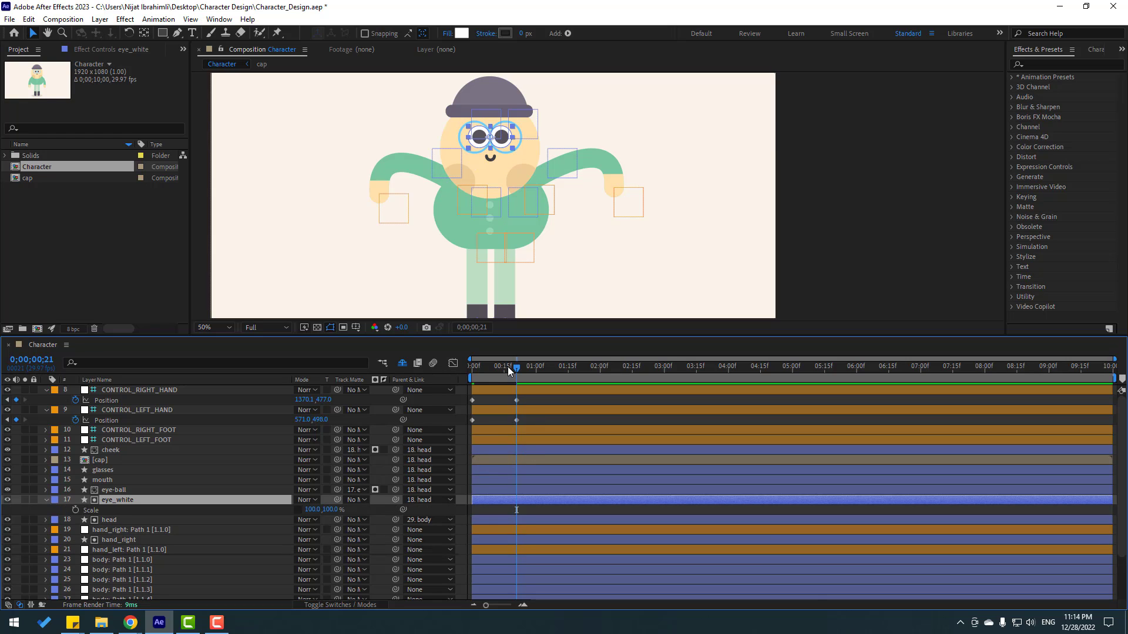
drag(508, 367, 475, 372)
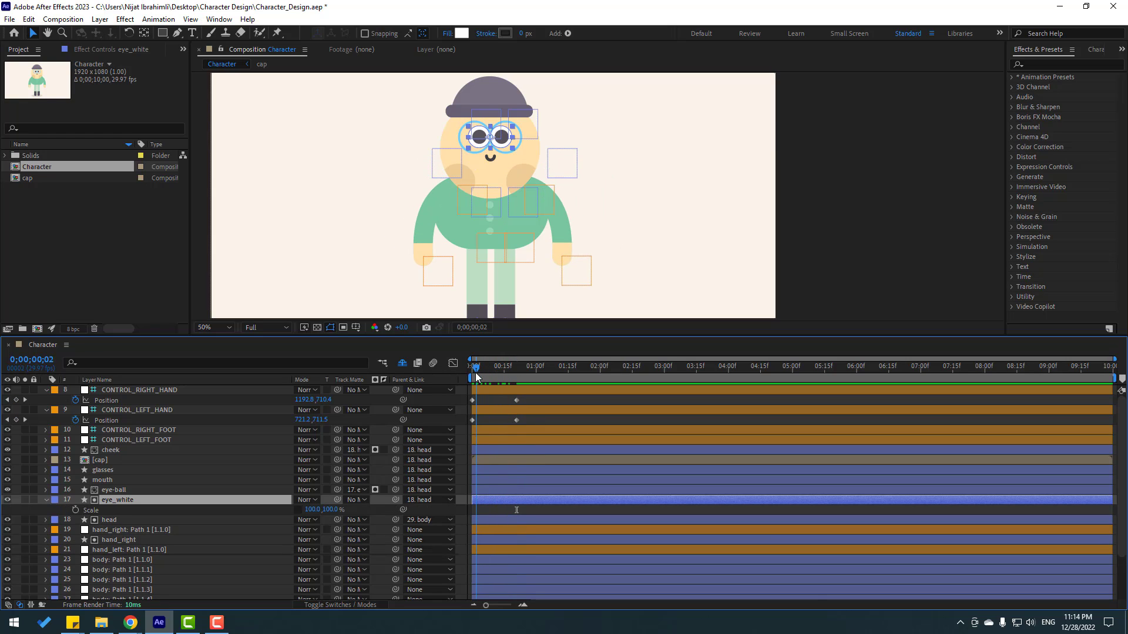
click(76, 510)
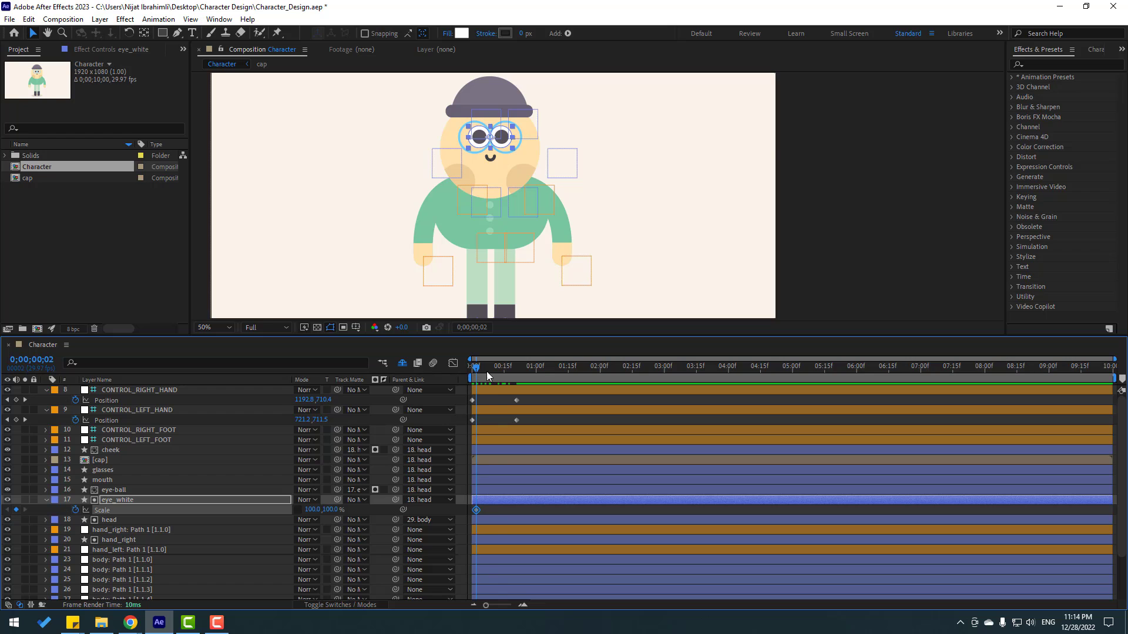
drag(486, 371, 498, 376)
drag(332, 515, 296, 514)
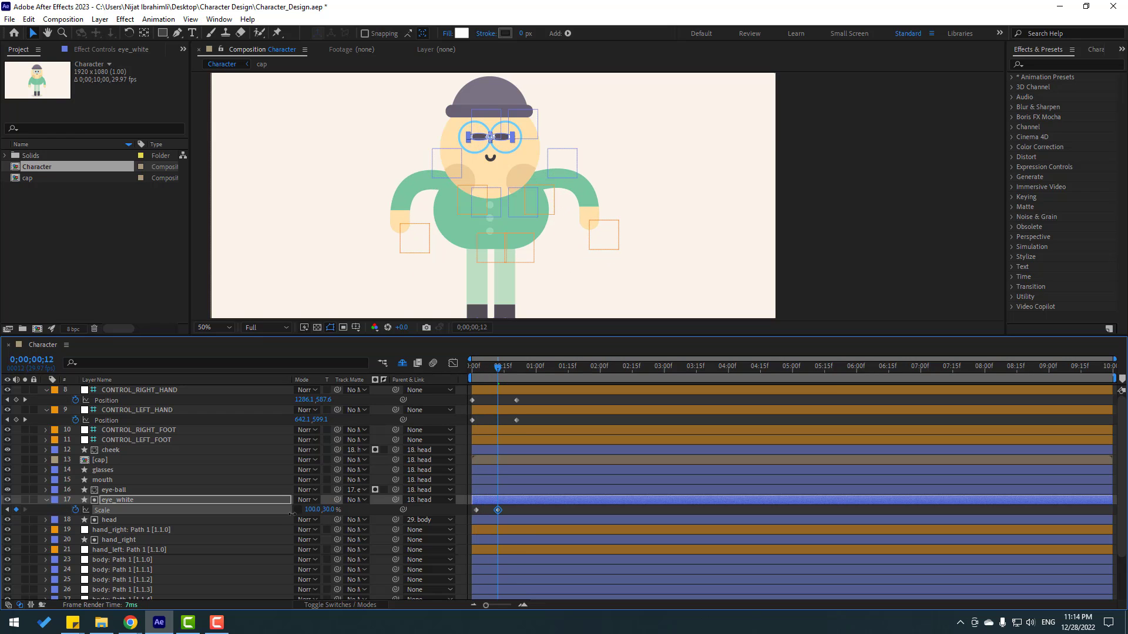
Step: Keyframe the eye-ball layer's Position at 0;00;00;02 and raise it to -96, -226 at 0;00;00;12
scroll(403, 260, up, 3)
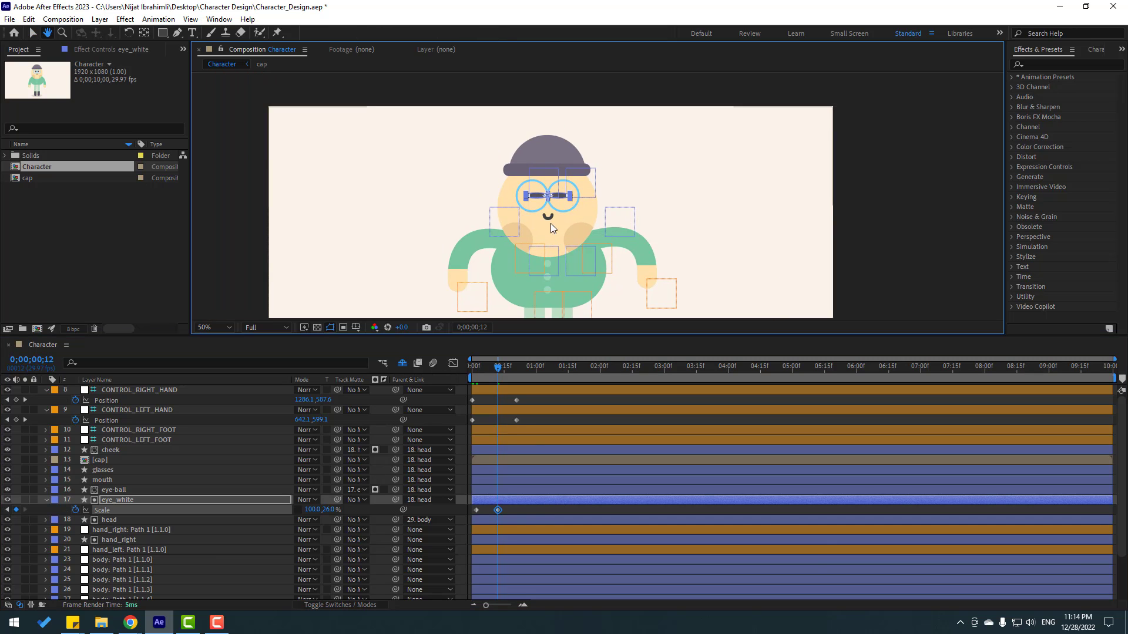
click(113, 490)
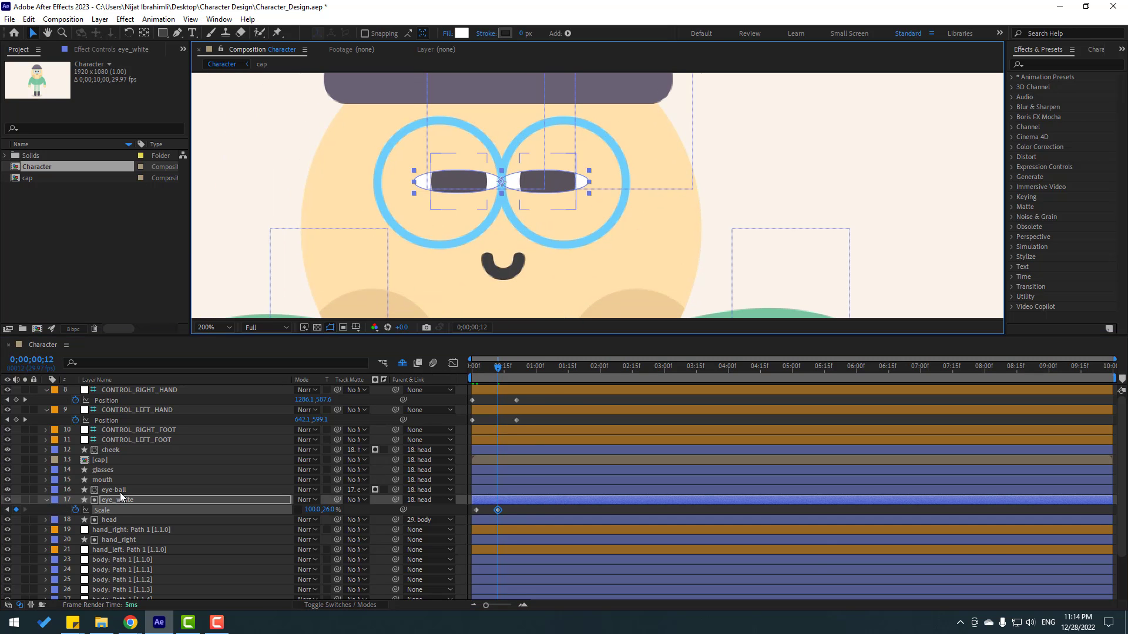
drag(498, 373, 476, 374)
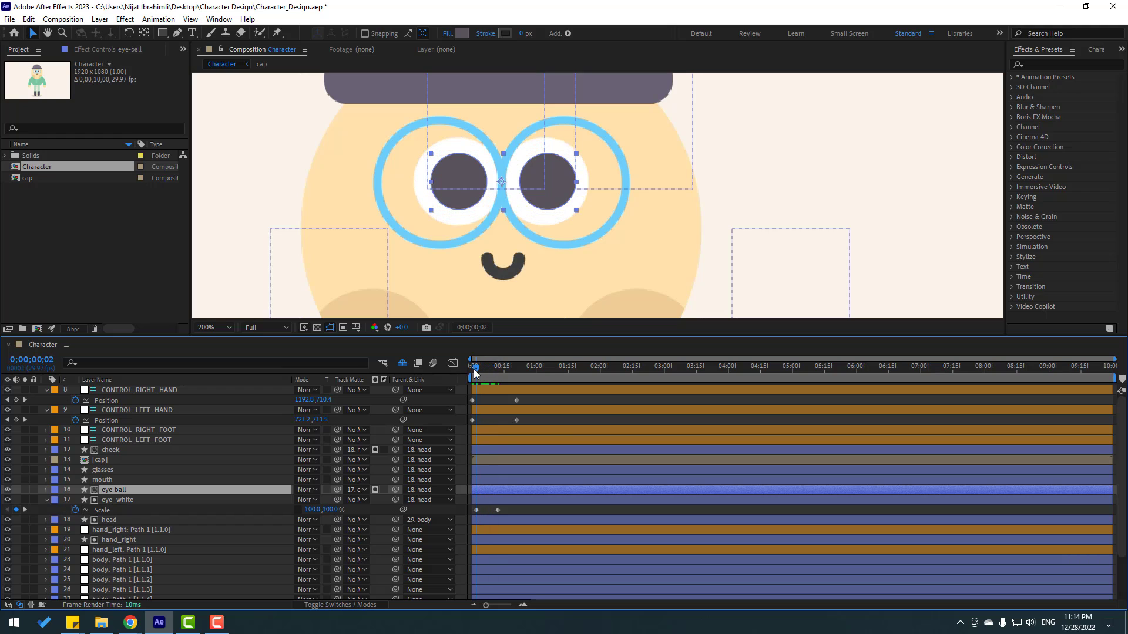
key(p)
click(76, 500)
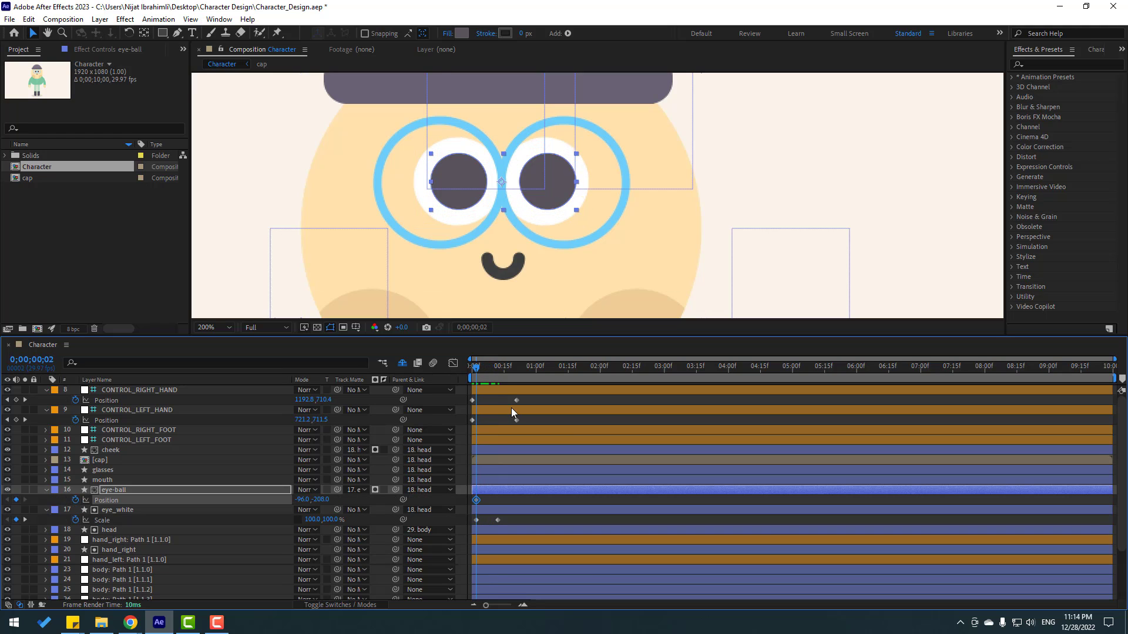
drag(476, 369, 497, 366)
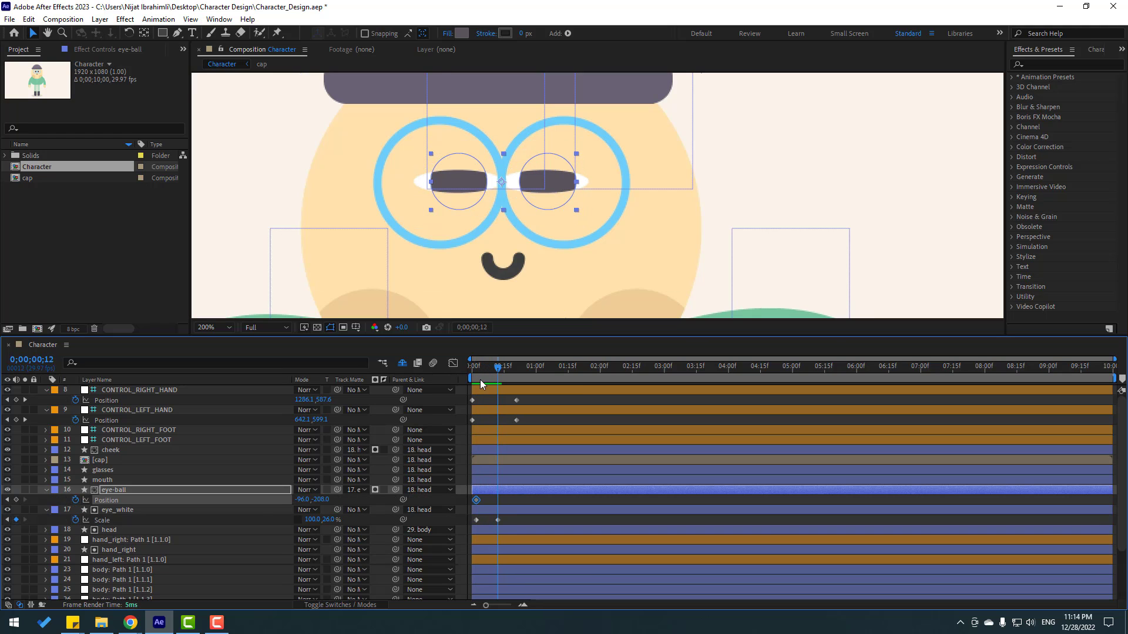
drag(324, 500, 300, 511)
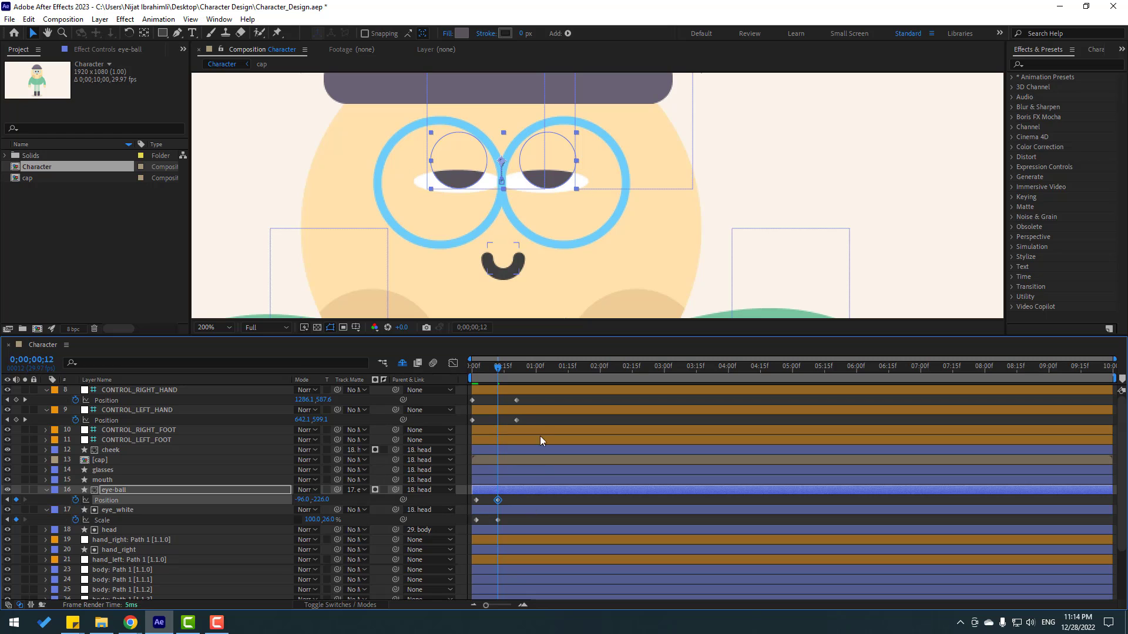
click(545, 419)
Step: Set a starting Position keyframe for CONTROL_LEFT_FOOT at 0;00;00;00
scroll(445, 243, down, 1)
scroll(446, 242, down, 1)
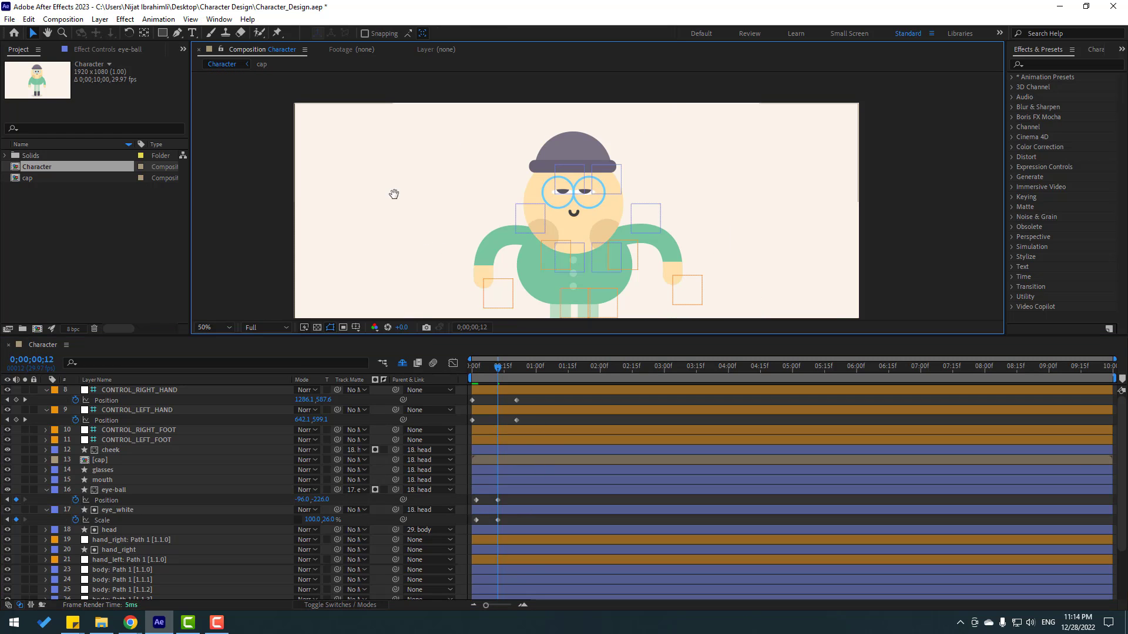
mouse_move(487, 371)
mouse_down()
mouse_move(444, 379)
mouse_move(508, 381)
mouse_up()
drag(493, 218, 483, 201)
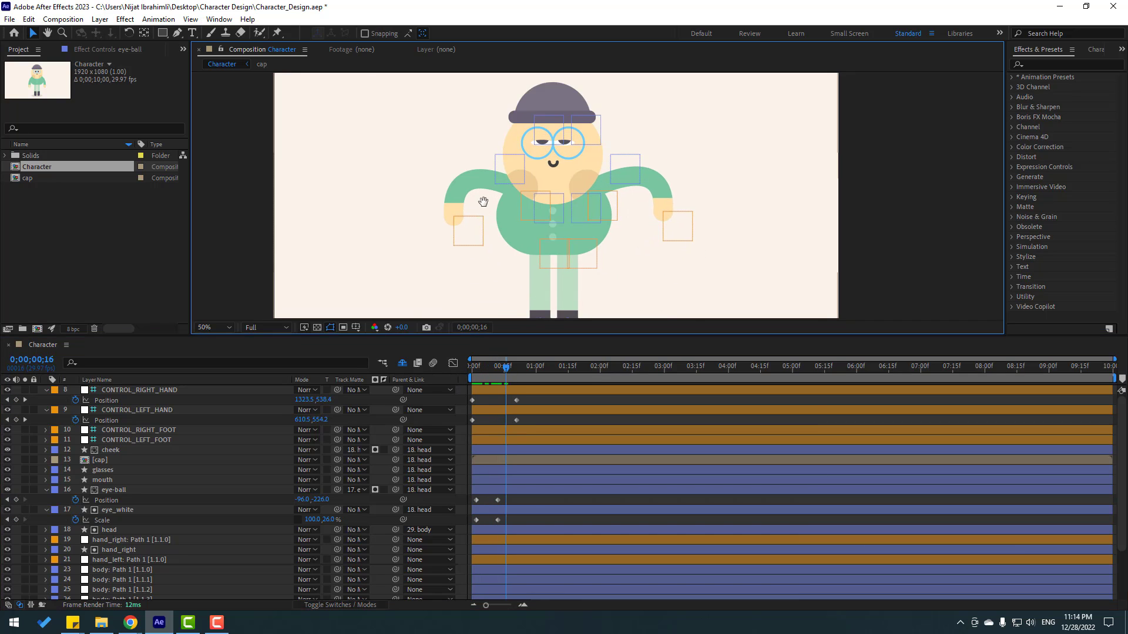
scroll(482, 201, down, 3)
click(532, 294)
scroll(477, 266, down, 1)
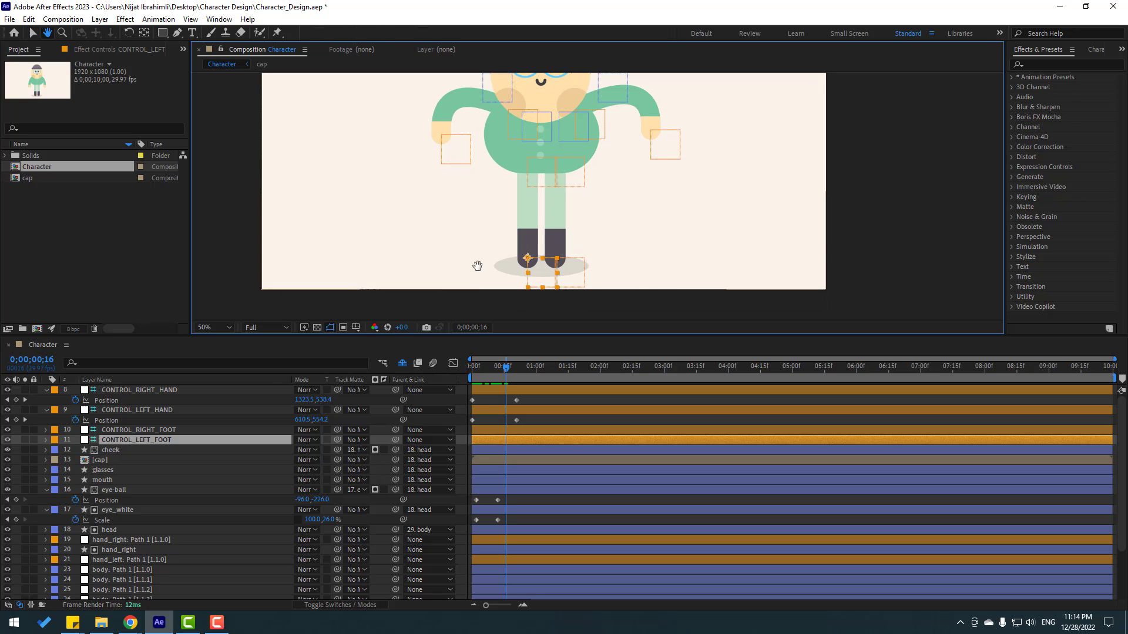
drag(477, 266, 472, 273)
drag(504, 372, 464, 369)
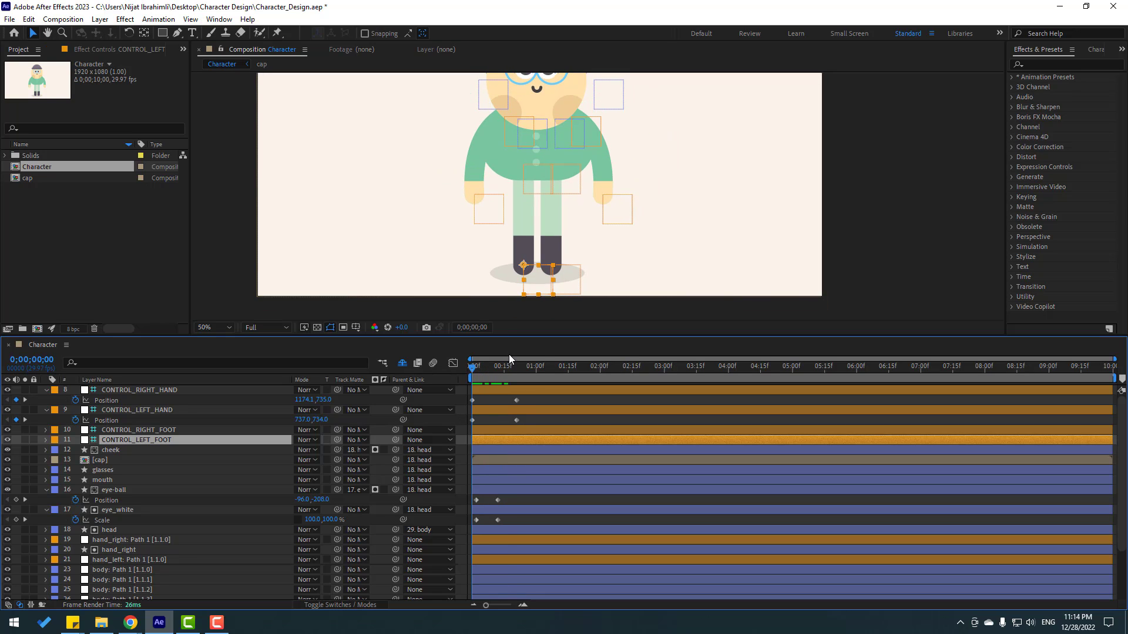
key(p)
click(75, 450)
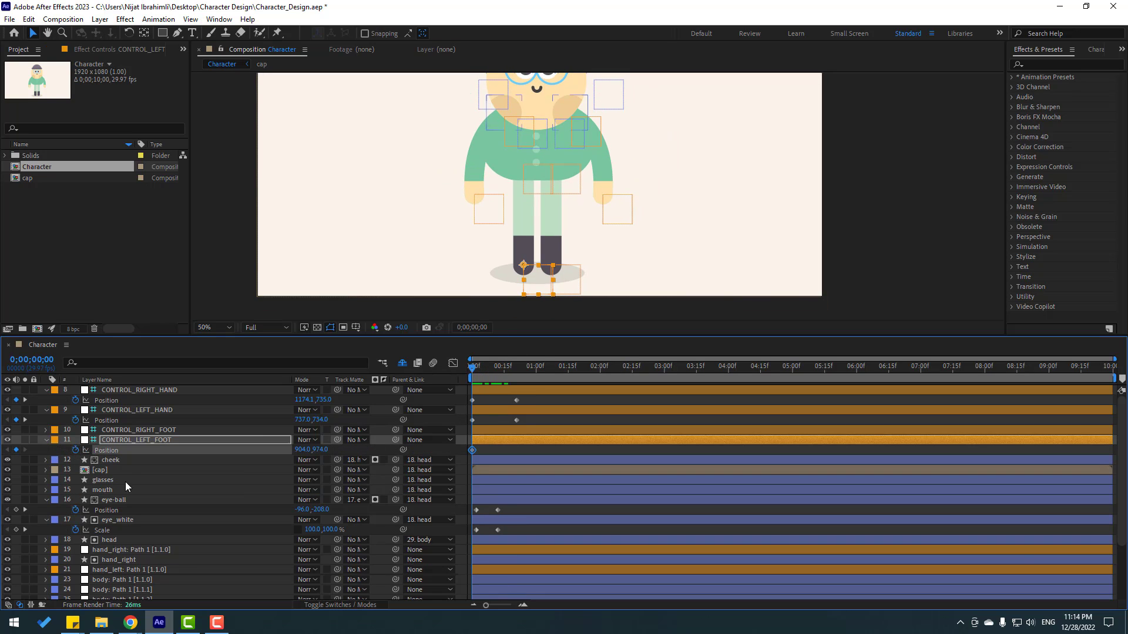
Step: Set a starting Position keyframe for CONTROL_RIGHT_FOOT at 0;00;00;00
click(574, 282)
key(p)
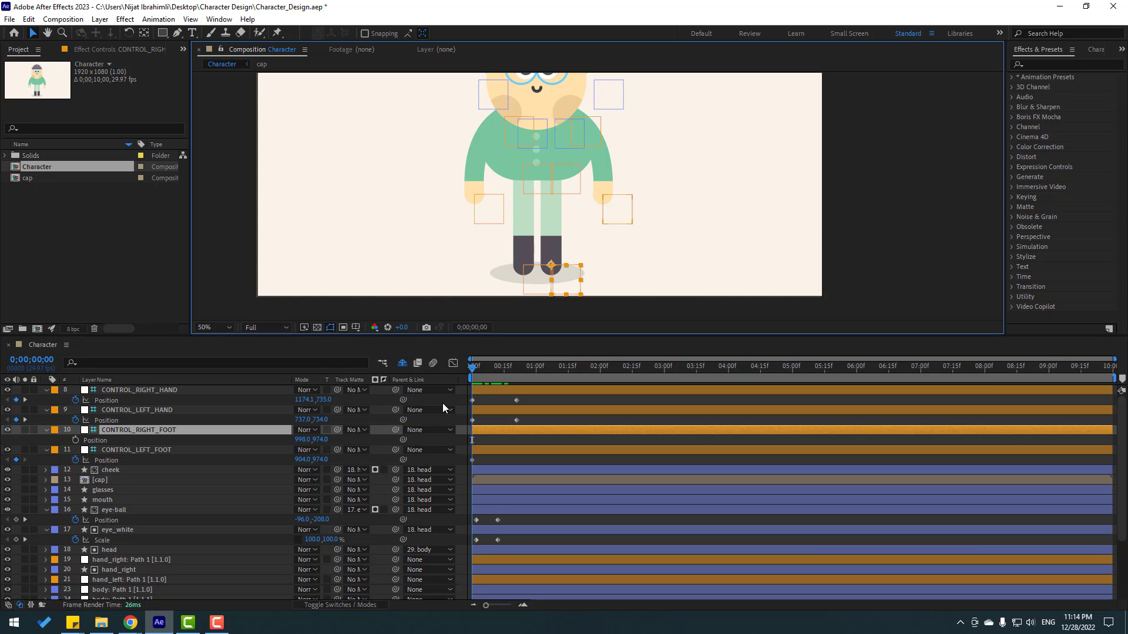
click(75, 439)
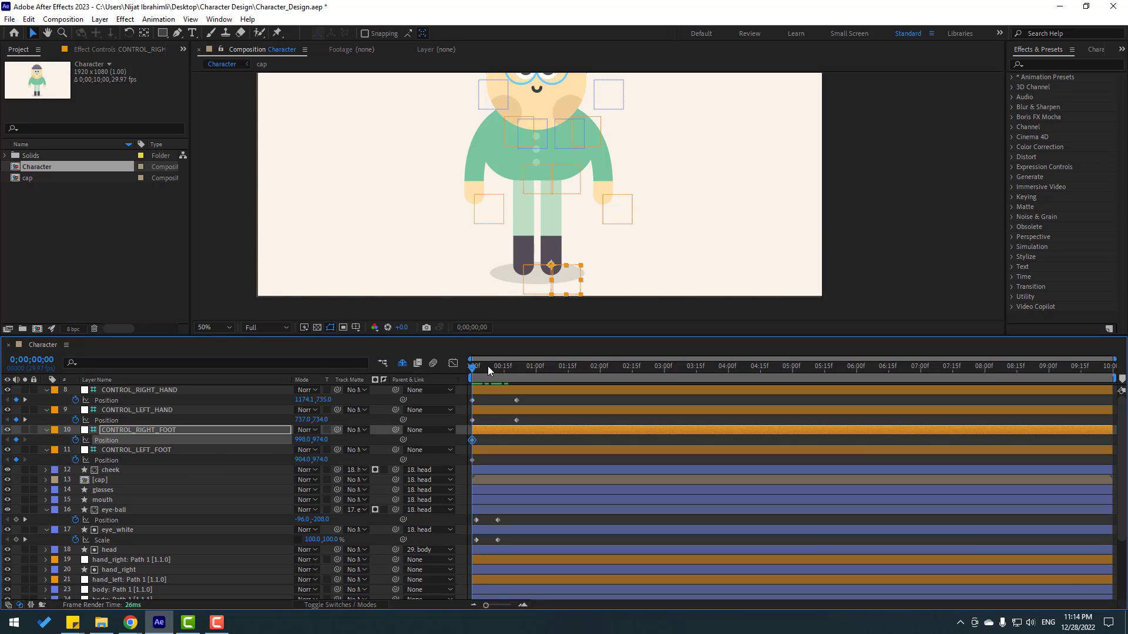
Step: Spread the feet at 0;00;00;20, moving CONTROL_RIGHT_FOOT to 1058, 974 and CONTROL_LEFT_FOOT to about 792, 968
drag(488, 365, 515, 372)
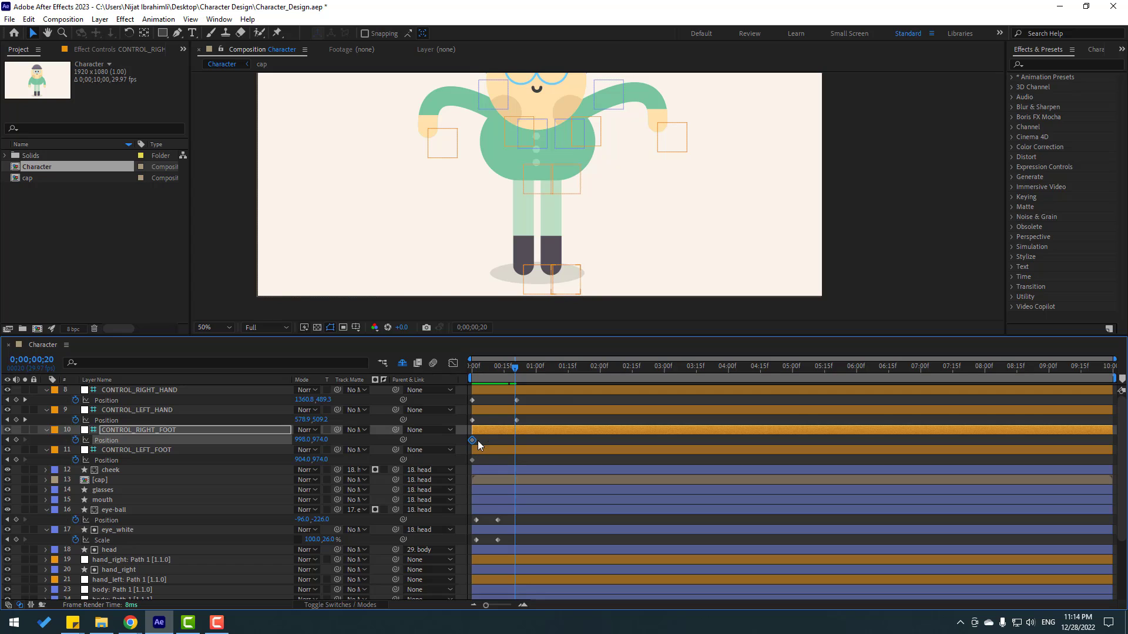
drag(301, 439, 272, 456)
mouse_move(502, 284)
mouse_down()
mouse_move(486, 270)
mouse_move(499, 284)
mouse_up()
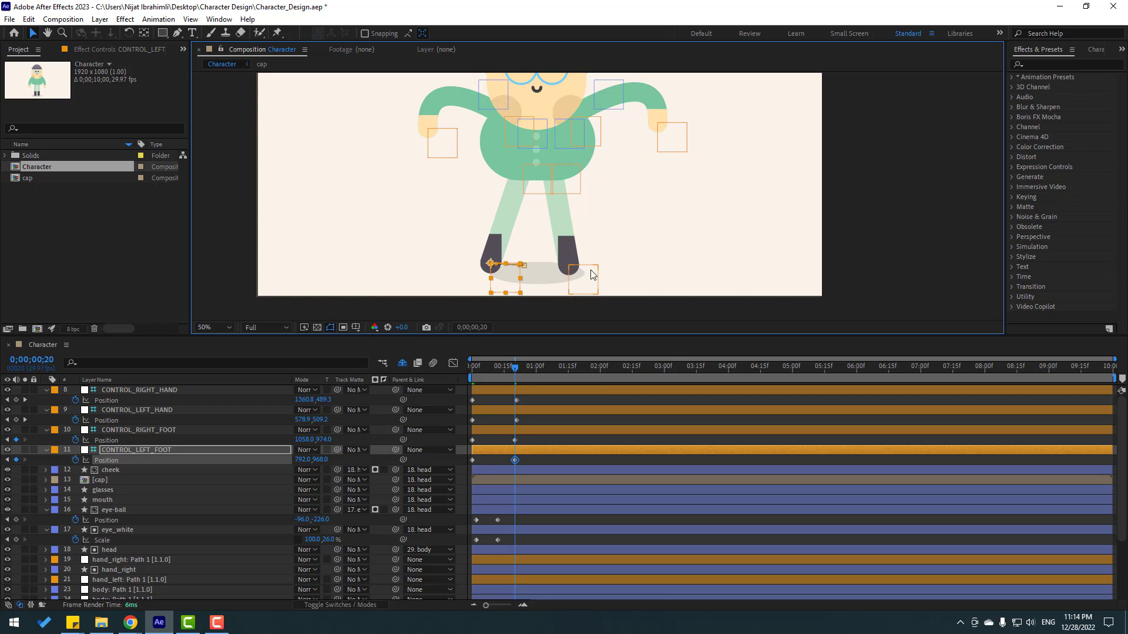
Step: Widen the foot_right_2 and foot_left_1 boot shapes inward until they cover the full width of the spread legs
scroll(561, 273, up, 2)
click(556, 235)
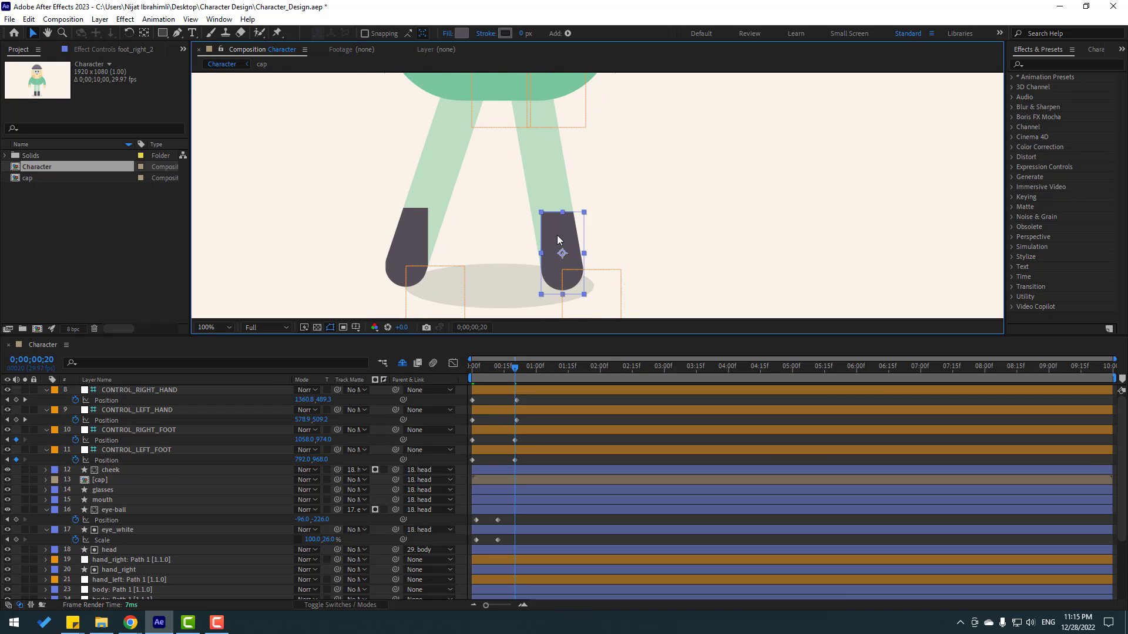
drag(540, 253, 521, 257)
click(419, 243)
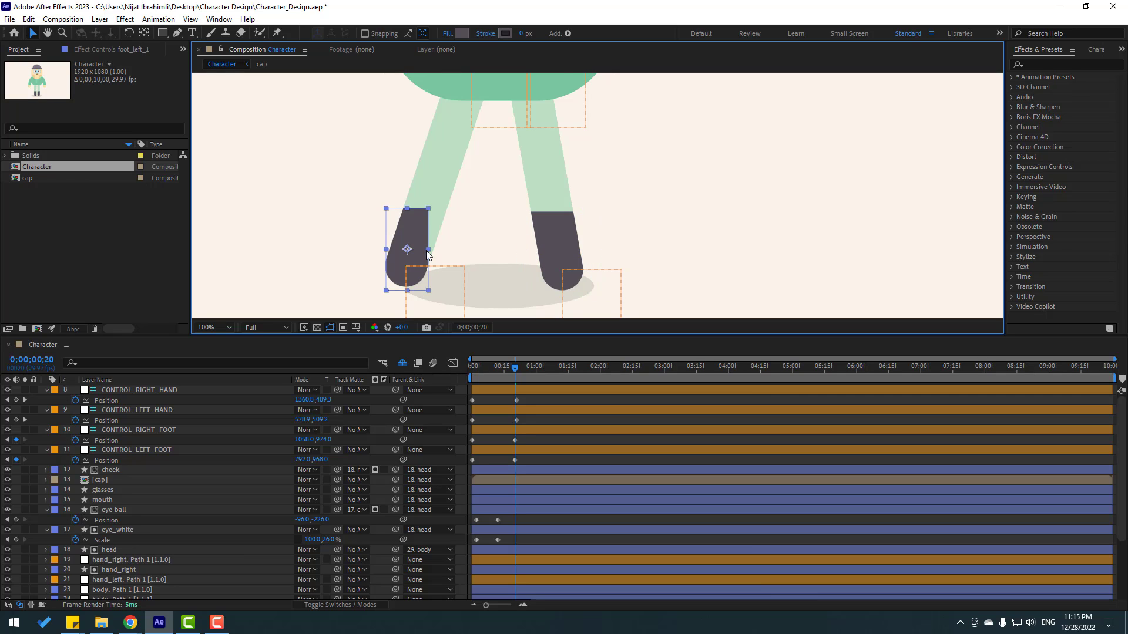
drag(427, 252, 454, 254)
click(520, 399)
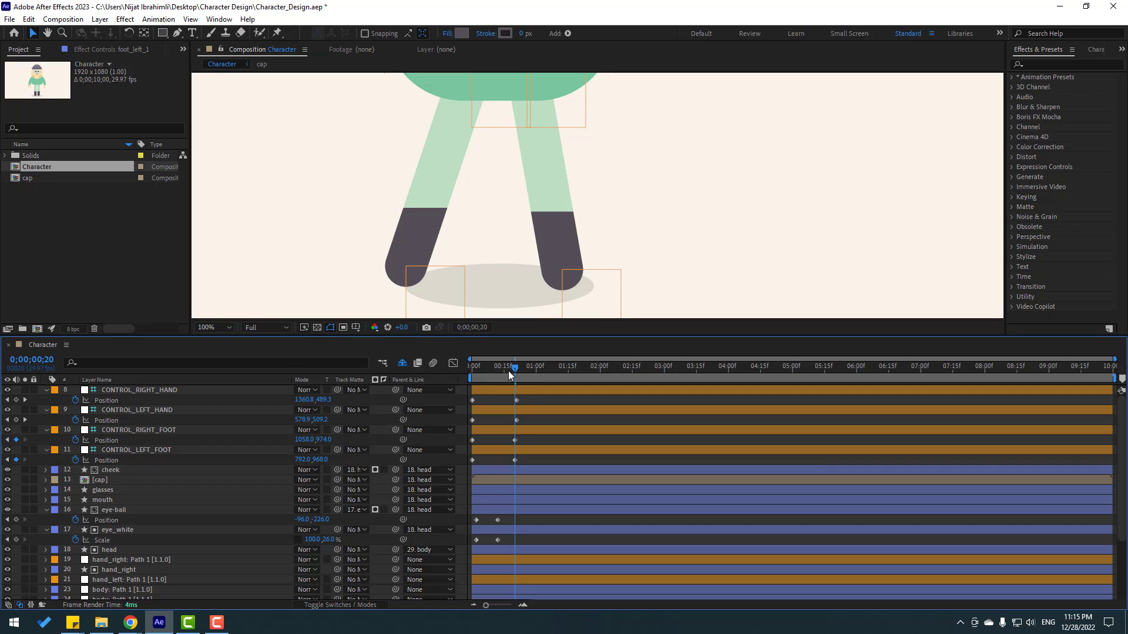
Step: Hide the cap layer so the leg nulls beneath it can be selected in the composition
mouse_move(513, 371)
mouse_down()
mouse_move(492, 371)
mouse_move(516, 376)
mouse_up()
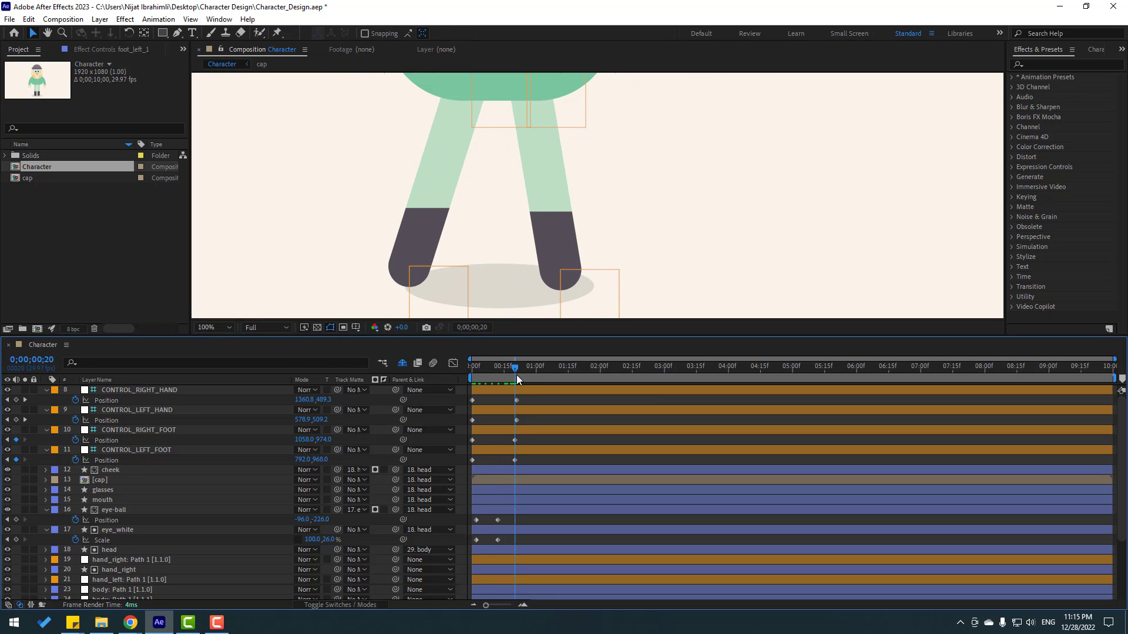
scroll(602, 214, down, 4)
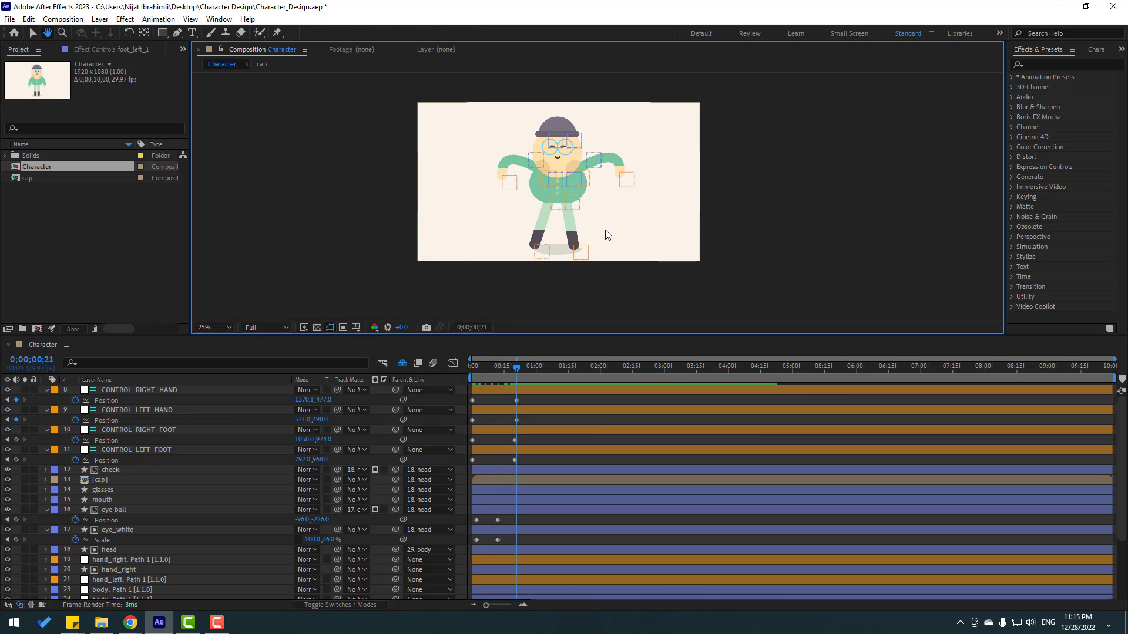
scroll(604, 234, up, 2)
click(516, 217)
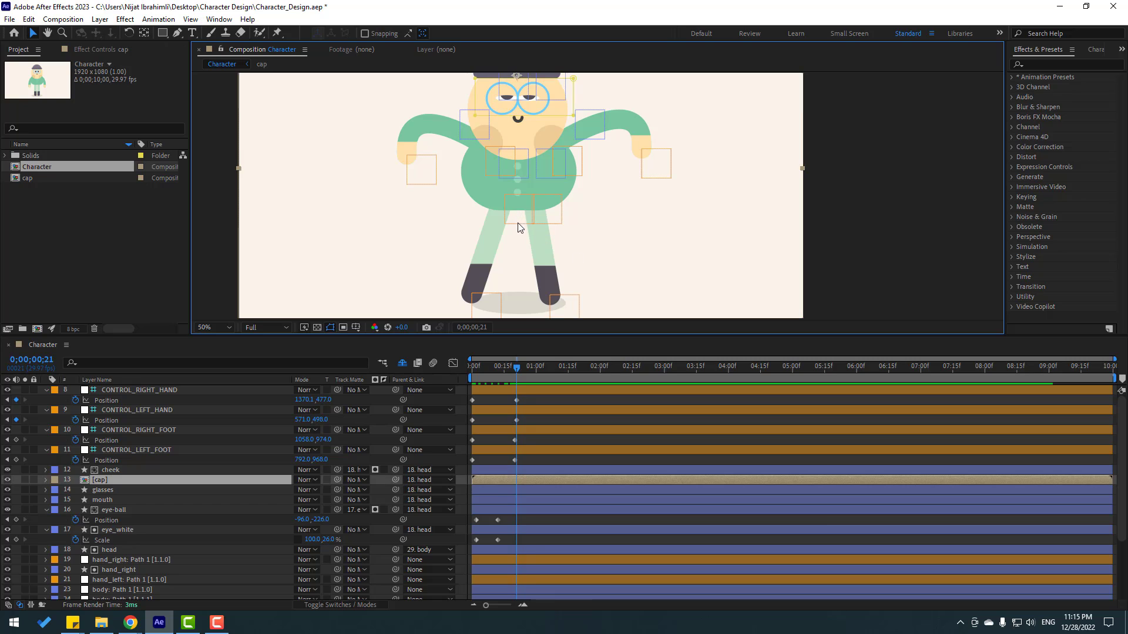
click(546, 439)
click(531, 480)
click(530, 463)
click(98, 482)
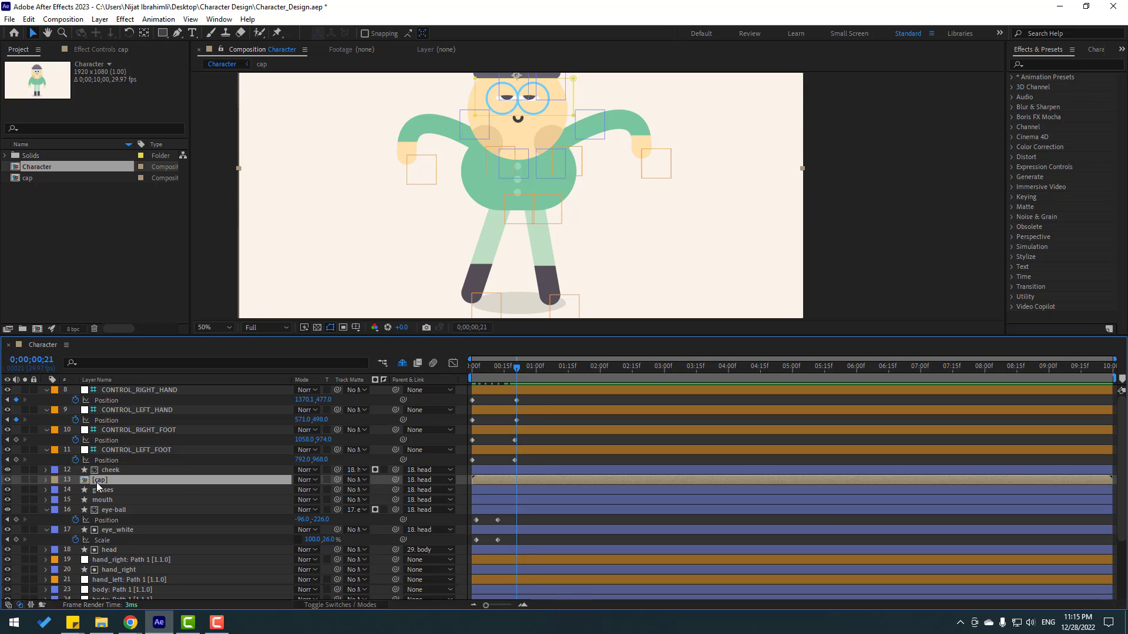
click(8, 480)
click(491, 442)
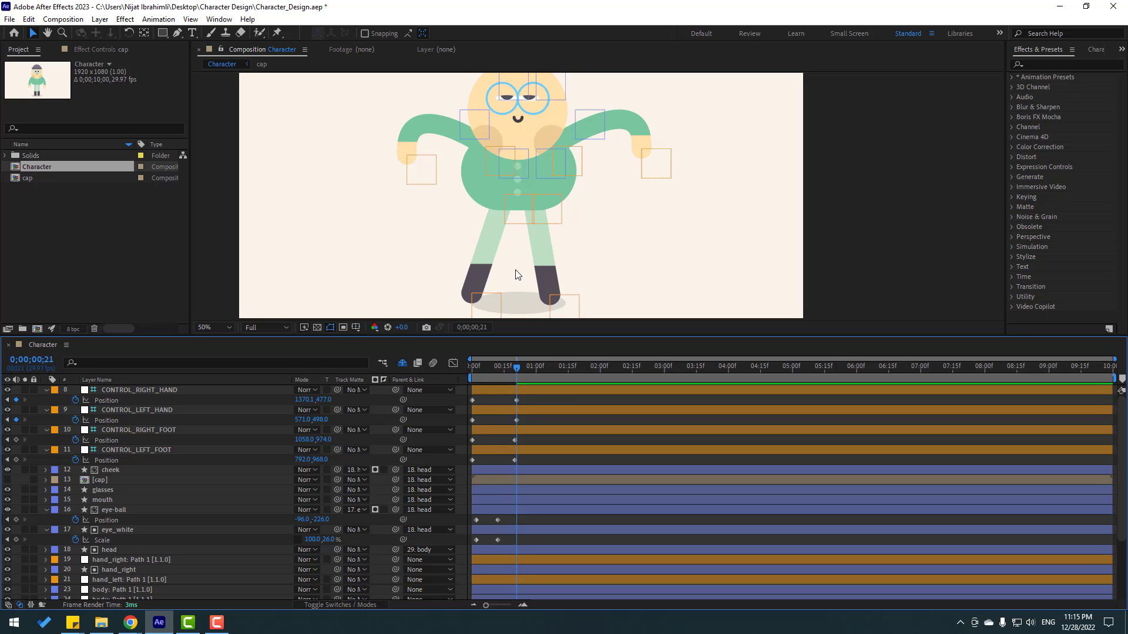
Step: Set starting Position keyframes at 0;00;00;00 for the two leg-top nulls, foot_left 2: Path 1 [1.1.0] and foot_left: Path 1 [1.1.0]
click(557, 219)
scroll(545, 263, up, 2)
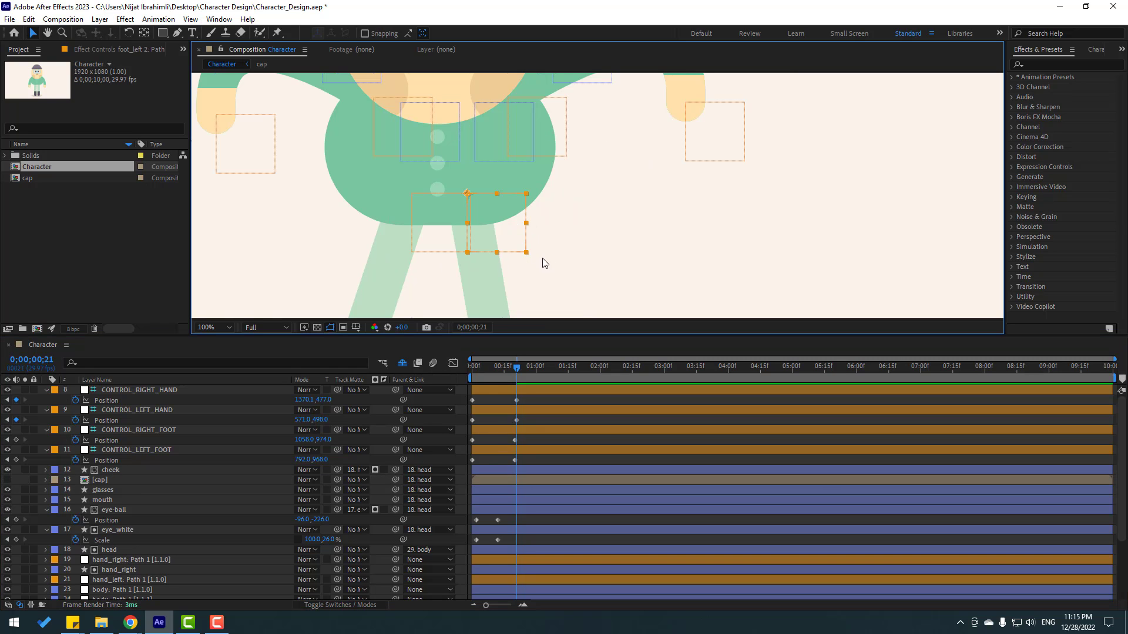
drag(510, 383, 443, 380)
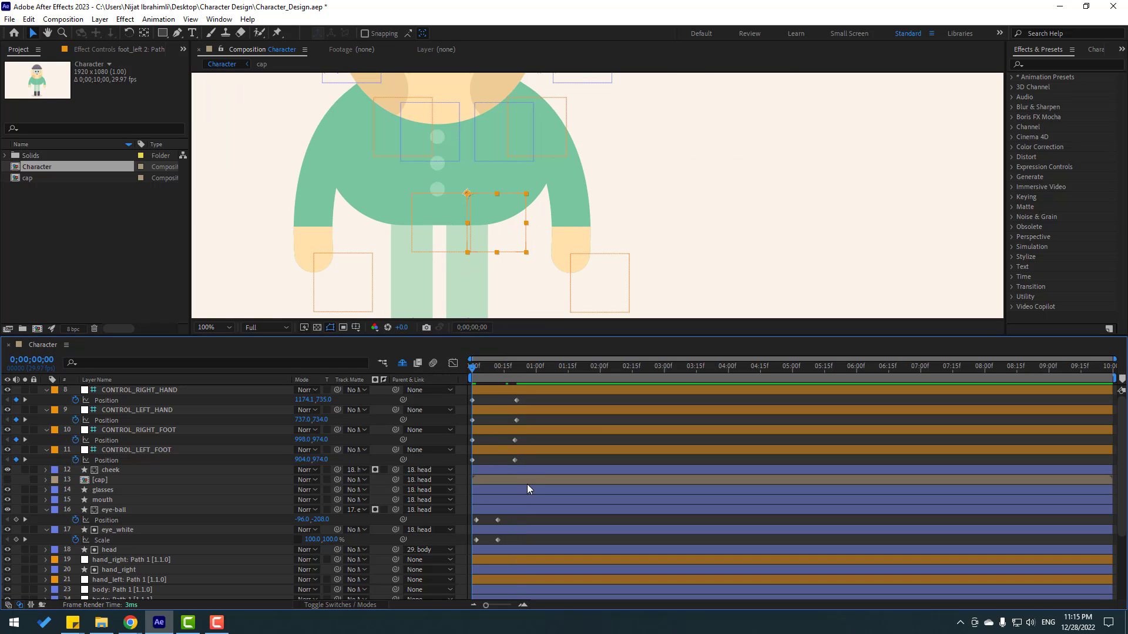
scroll(527, 484, down, 3)
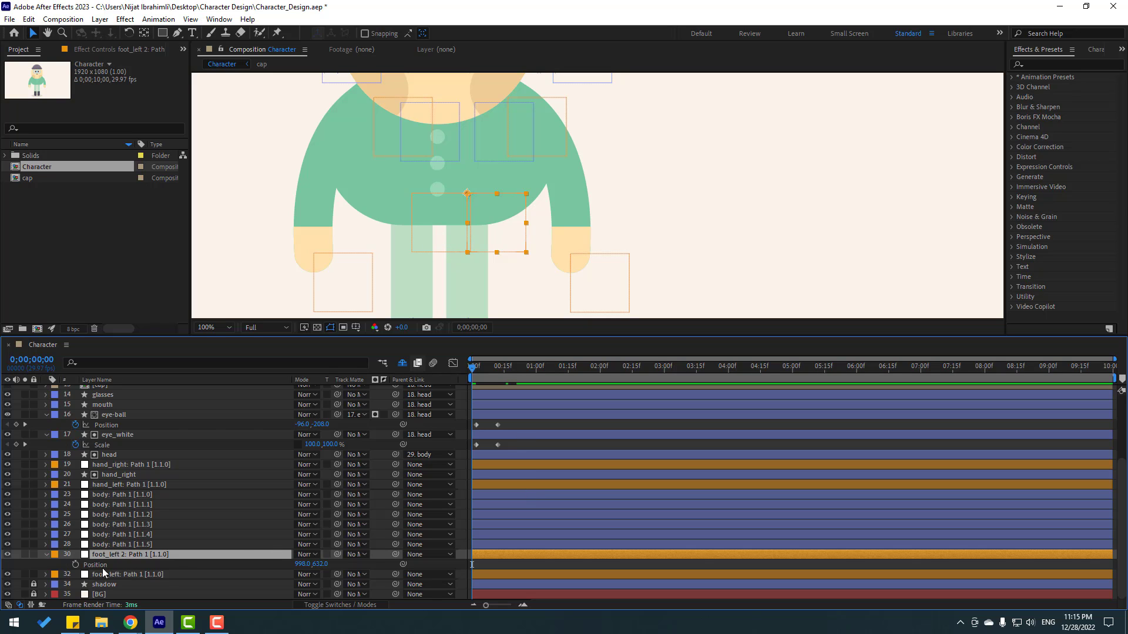
click(76, 565)
click(439, 241)
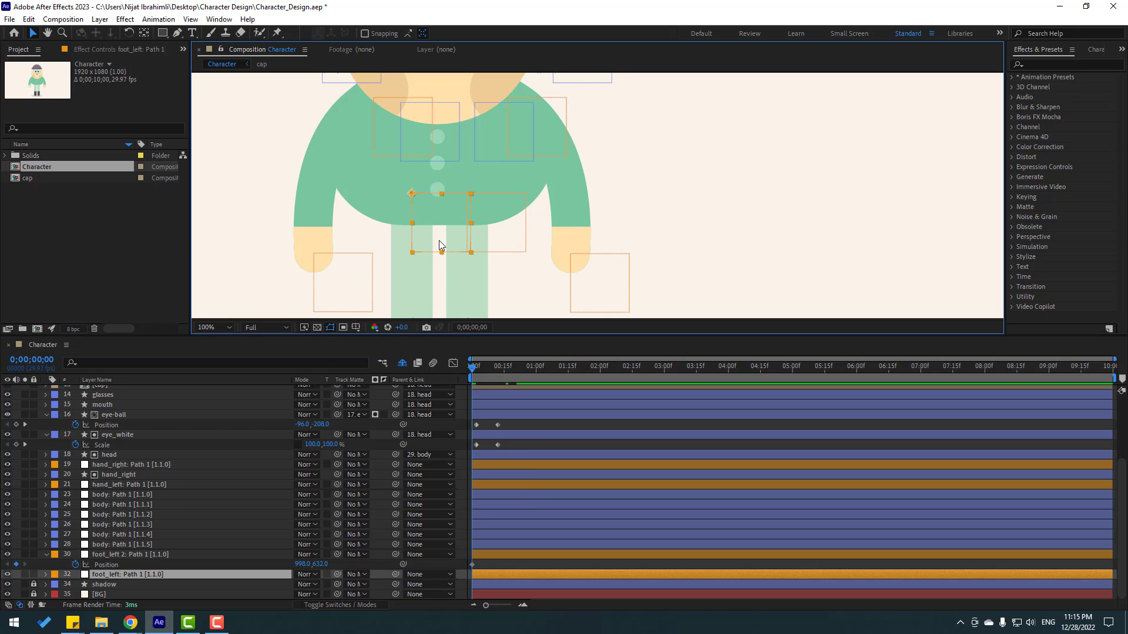
key(alt+shift+p)
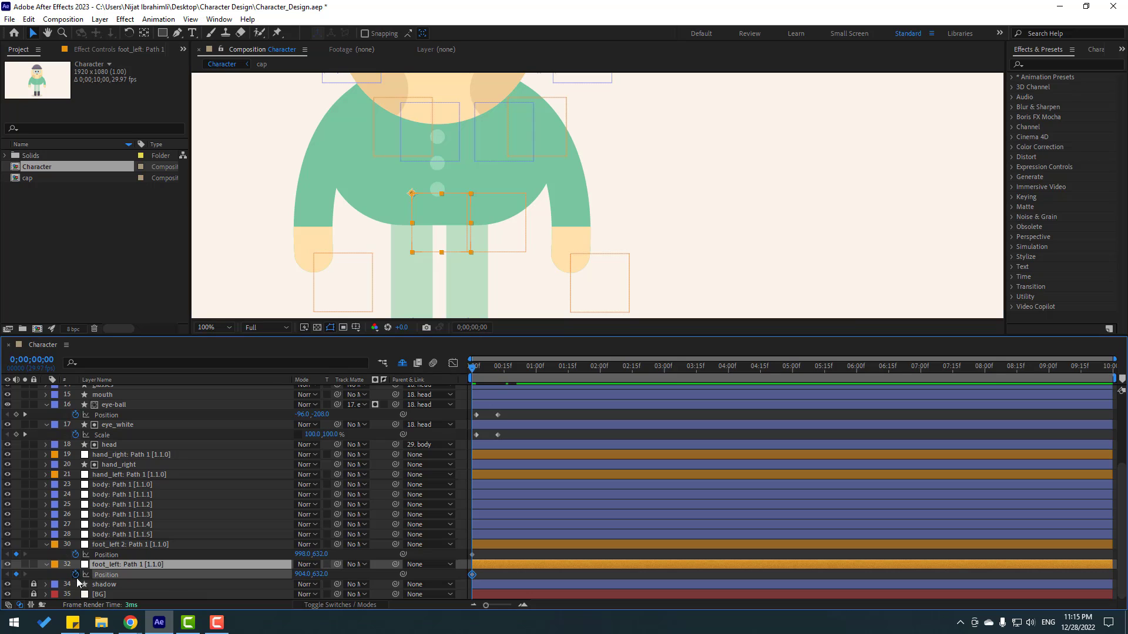
Step: At 0;00;00;17, move the foot_left: Path 1 null to about 873, 665 and the foot_left 2: Path 1 null to about 1022, 631, and preview
drag(480, 371, 506, 372)
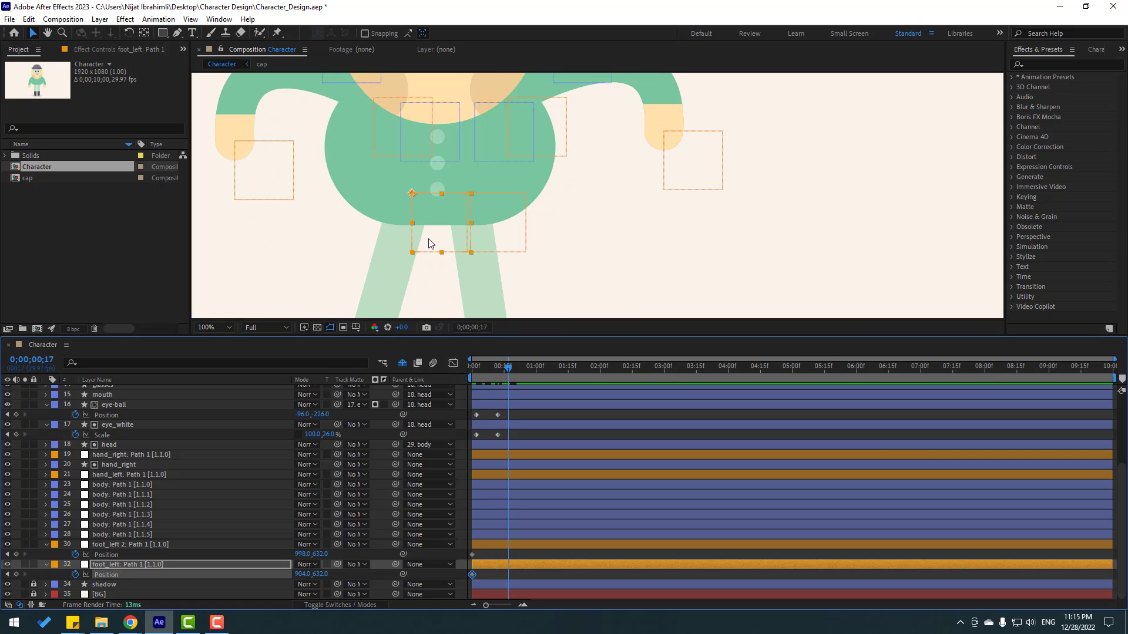
drag(424, 247, 405, 261)
click(505, 251)
drag(505, 251, 512, 247)
scroll(526, 247, down, 2)
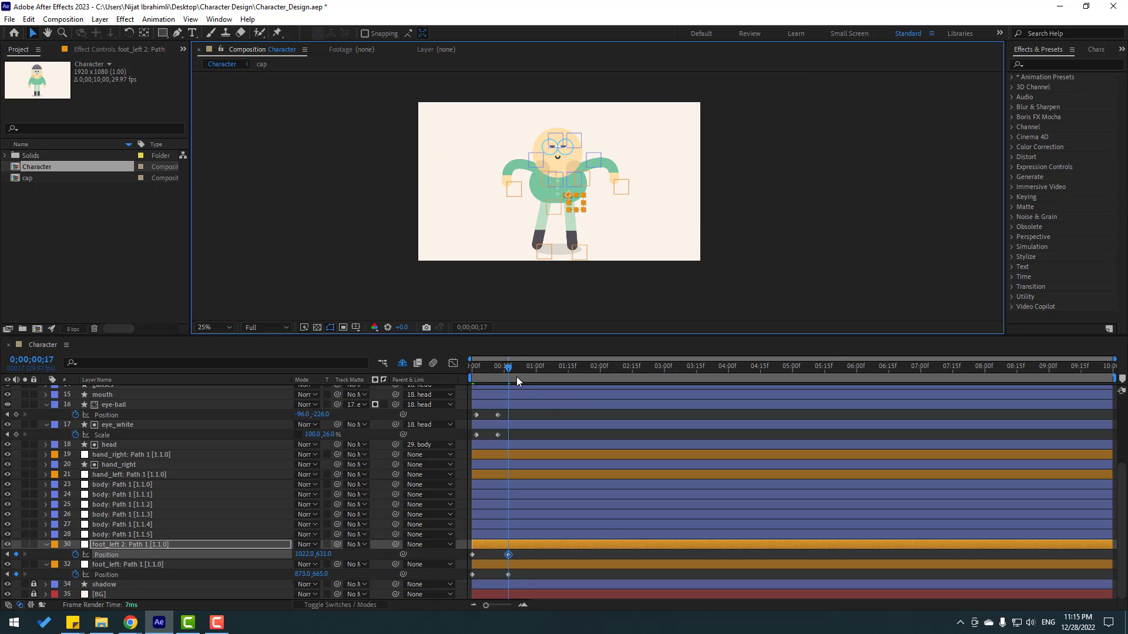
drag(510, 368, 459, 376)
key(space)
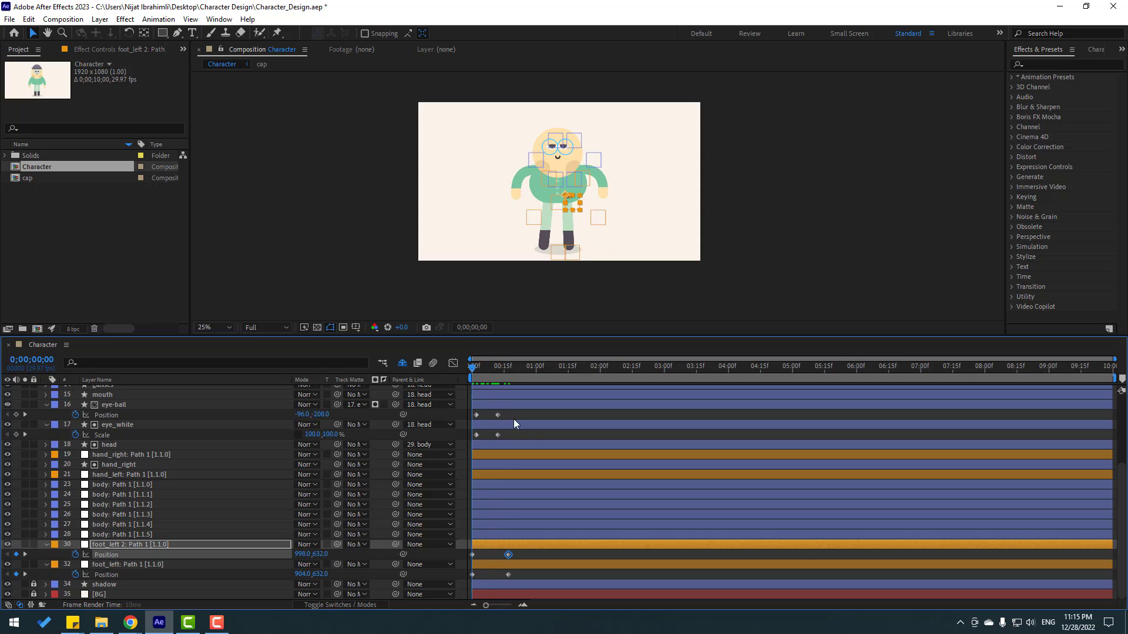
Step: Check which body path nulls shape the lower belly, selecting several in turn and test-moving body: Path 1 [1.1.1]
click(151, 534)
scroll(480, 297, up, 1)
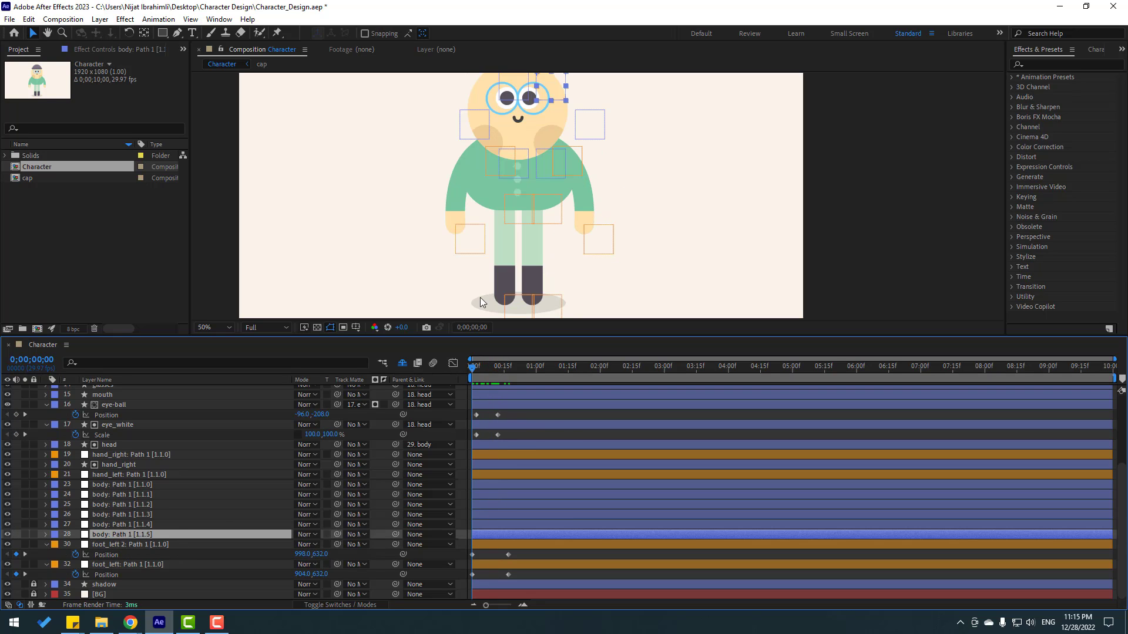
click(140, 487)
click(139, 496)
click(135, 505)
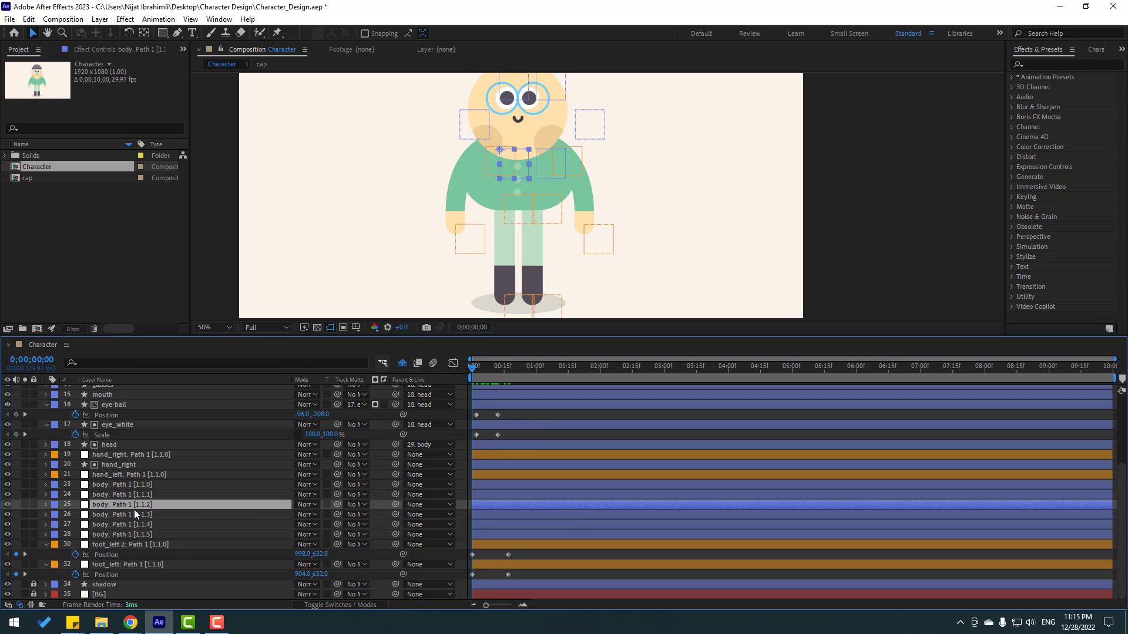
click(134, 496)
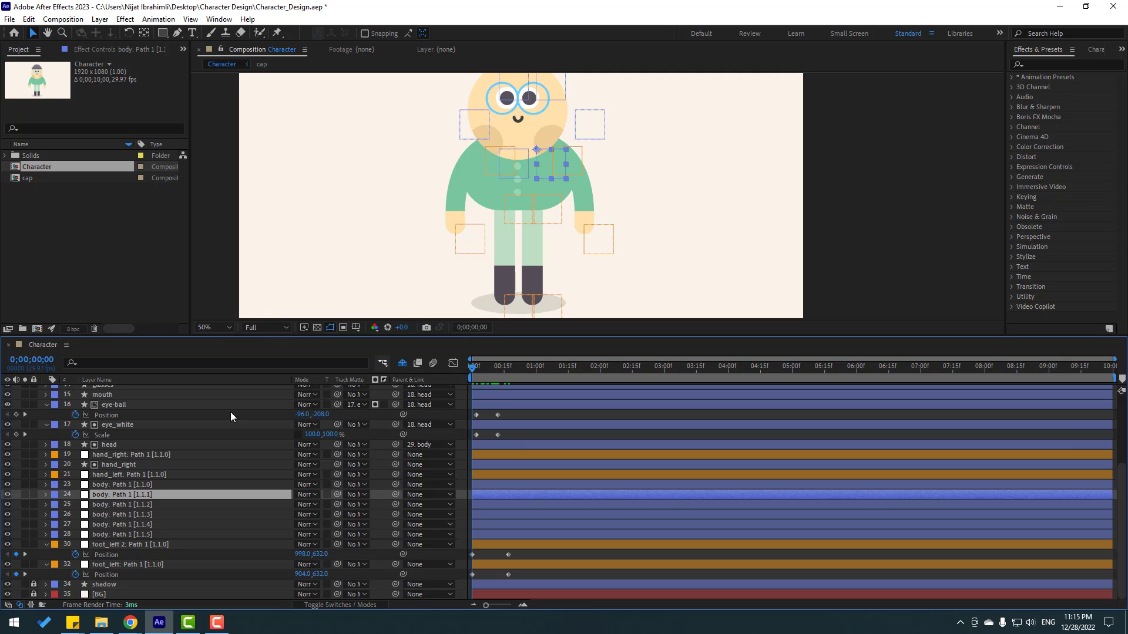
mouse_move(542, 171)
mouse_down()
mouse_move(541, 189)
mouse_move(541, 179)
mouse_up()
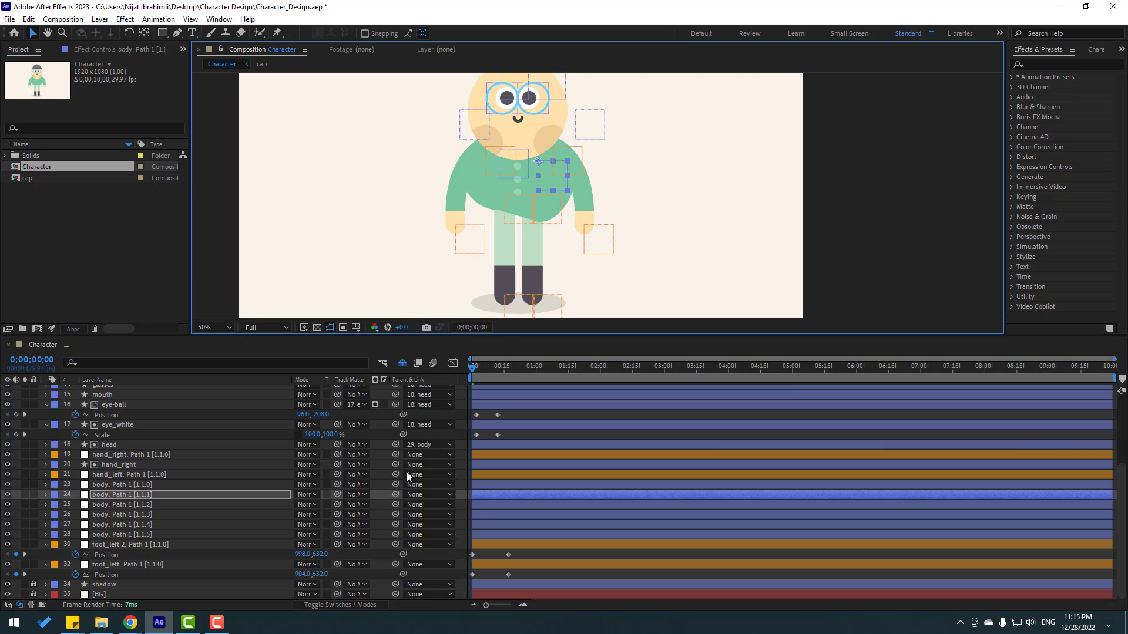
key(ctrl+z)
Step: Set starting Position keyframes at 0;00;00;00 for body: Path 1 [1.1.1] and body: Path 1 [1.1.2]
key(p)
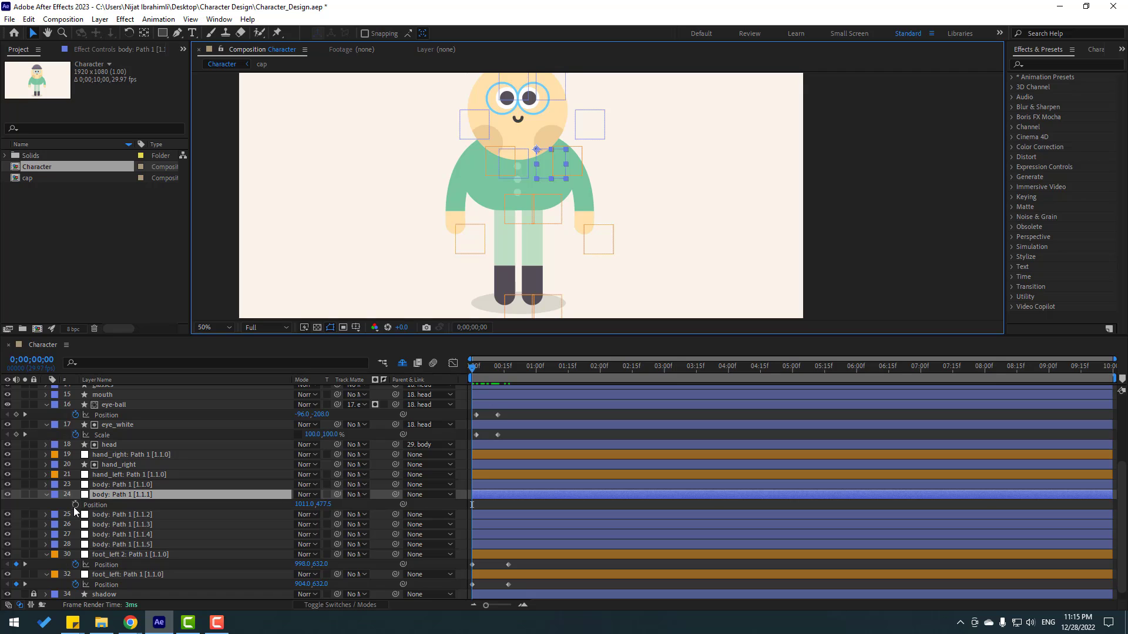
click(75, 505)
click(122, 514)
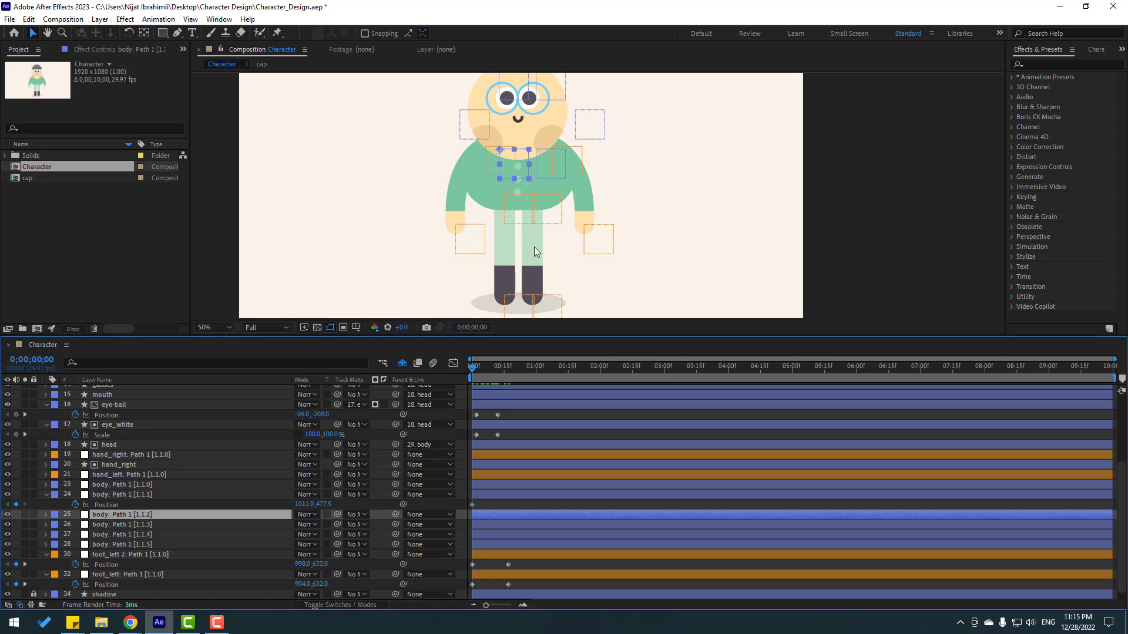
click(520, 174)
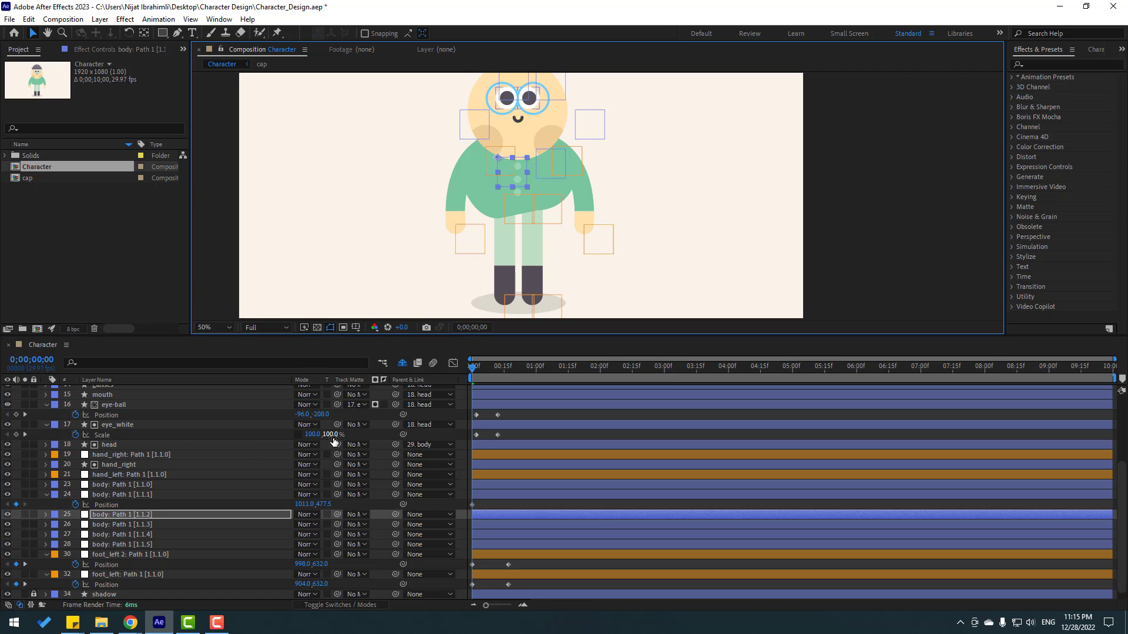
key(p)
click(75, 525)
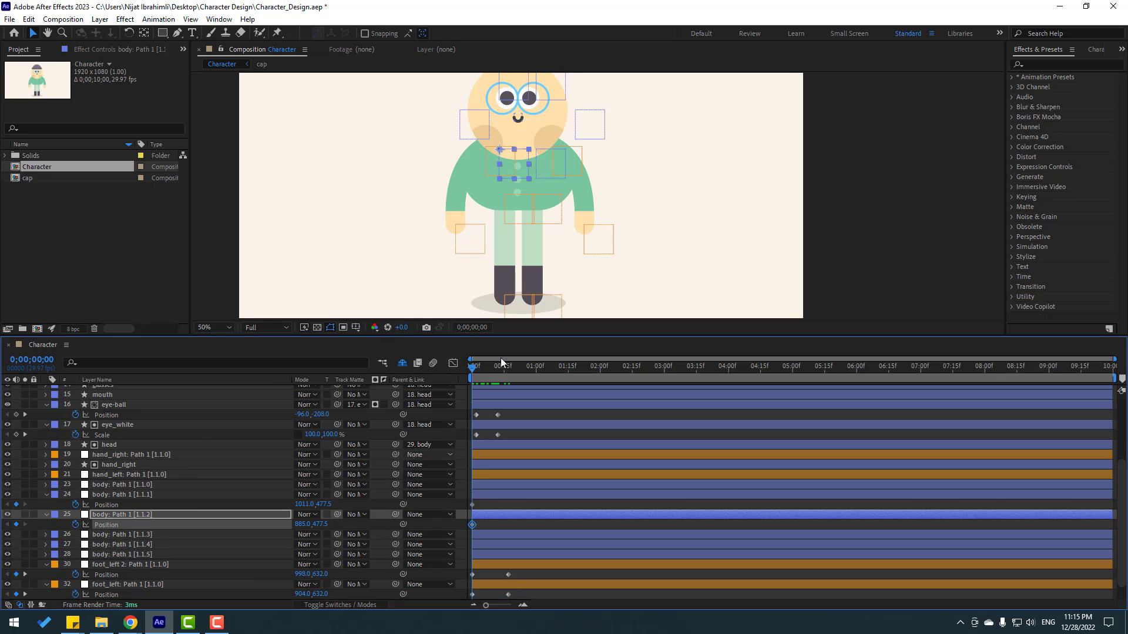
Step: Lower the belly at 0;00;00;18 by setting the Y position of body: Path 1 [1.1.1] to 551.5 and body: Path 1 [1.1.2] to 548.5
drag(473, 367, 510, 370)
scroll(487, 200, up, 2)
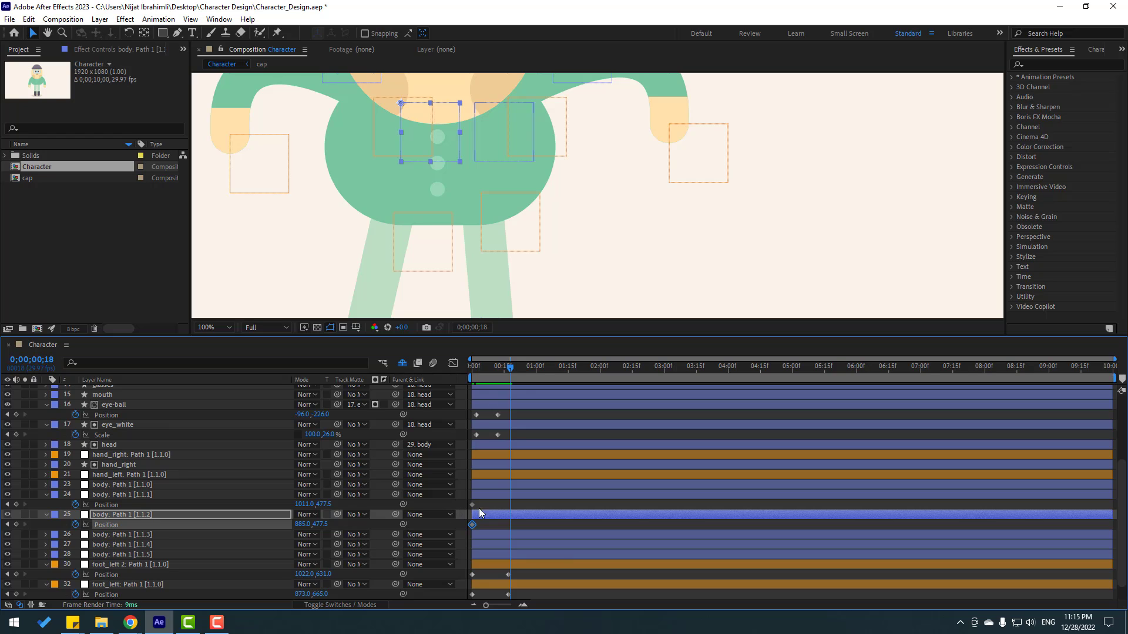
click(374, 507)
drag(327, 505, 413, 444)
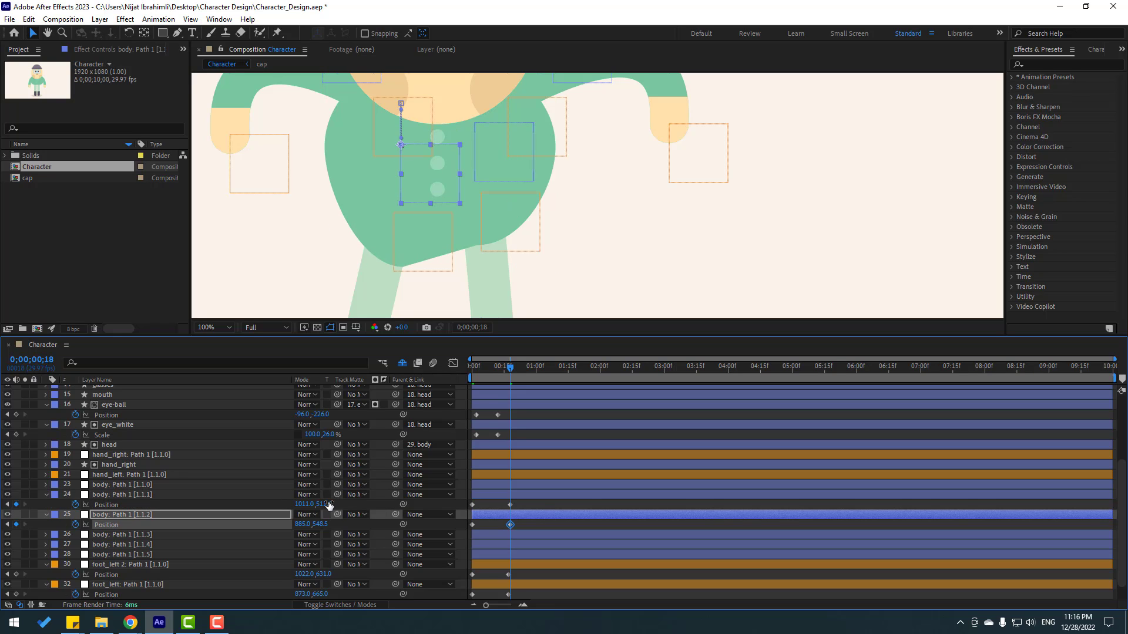
drag(329, 504, 527, 417)
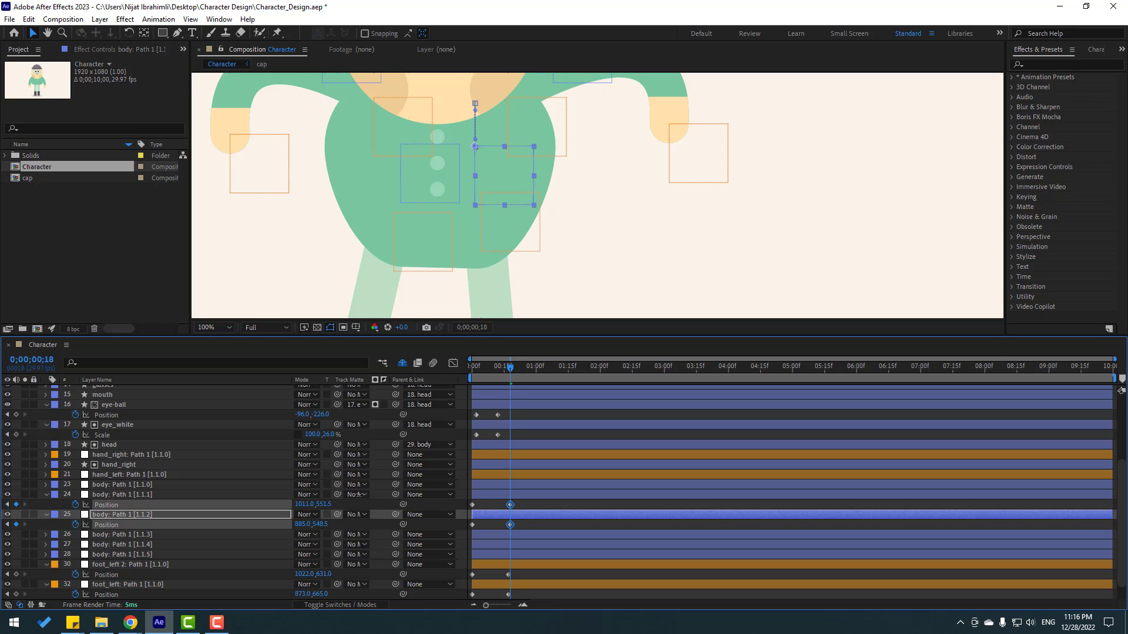
click(532, 431)
Step: Animate the head layer's Rotation from a 0° keyframe near the start of the timeline to 15° at 0;00;00;17
click(220, 328)
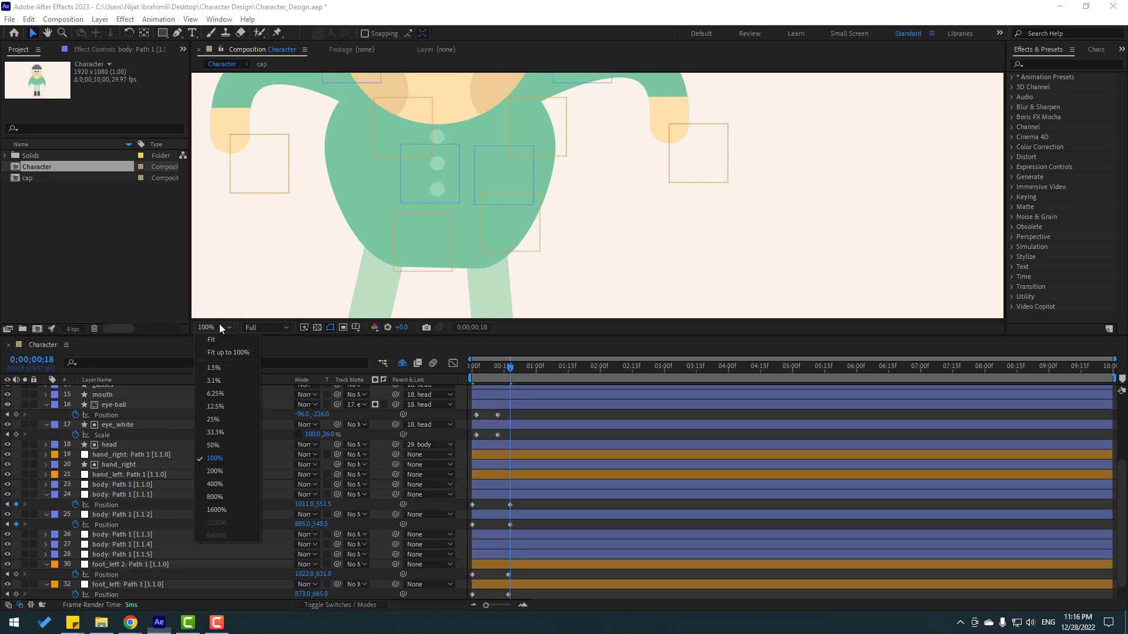
click(225, 352)
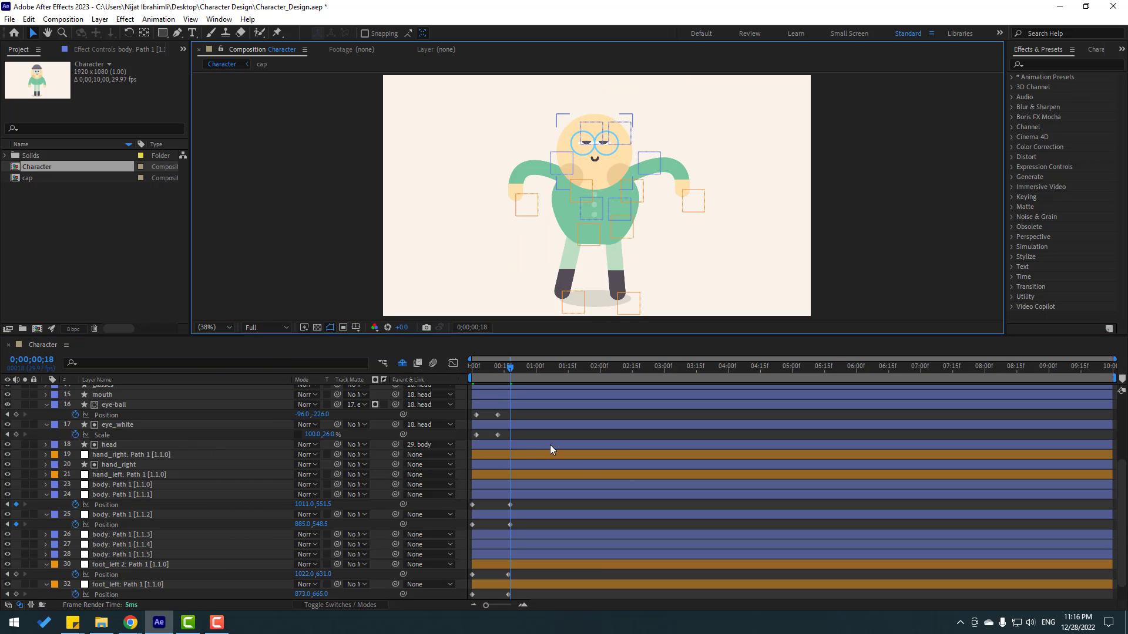
scroll(558, 446, up, 3)
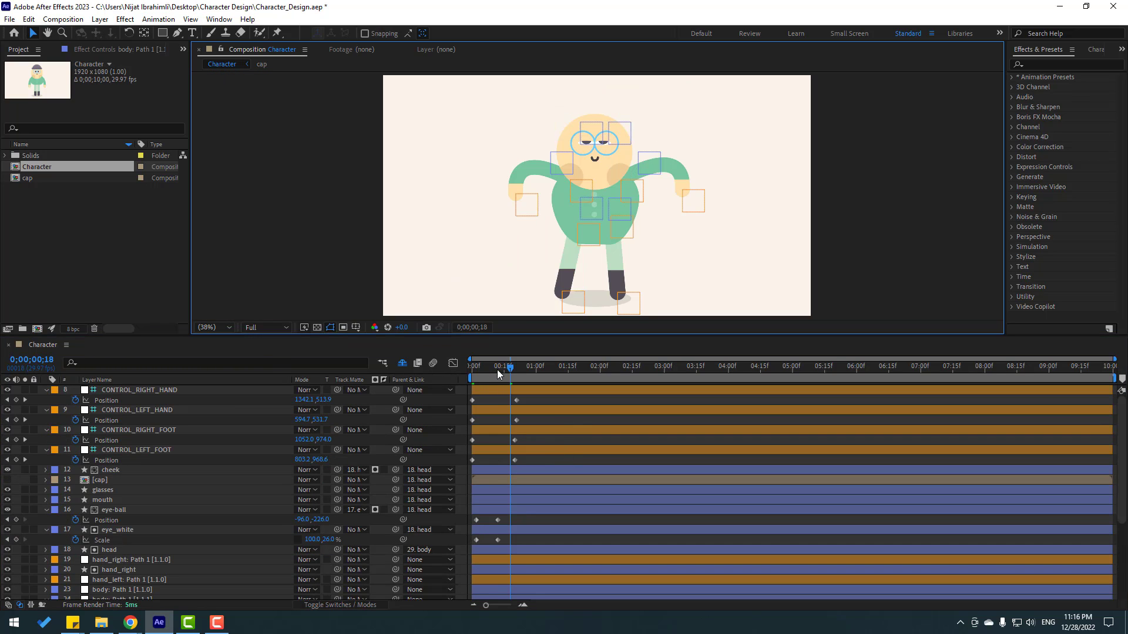
mouse_move(496, 369)
mouse_down()
mouse_move(451, 375)
mouse_move(530, 383)
mouse_move(484, 383)
mouse_up()
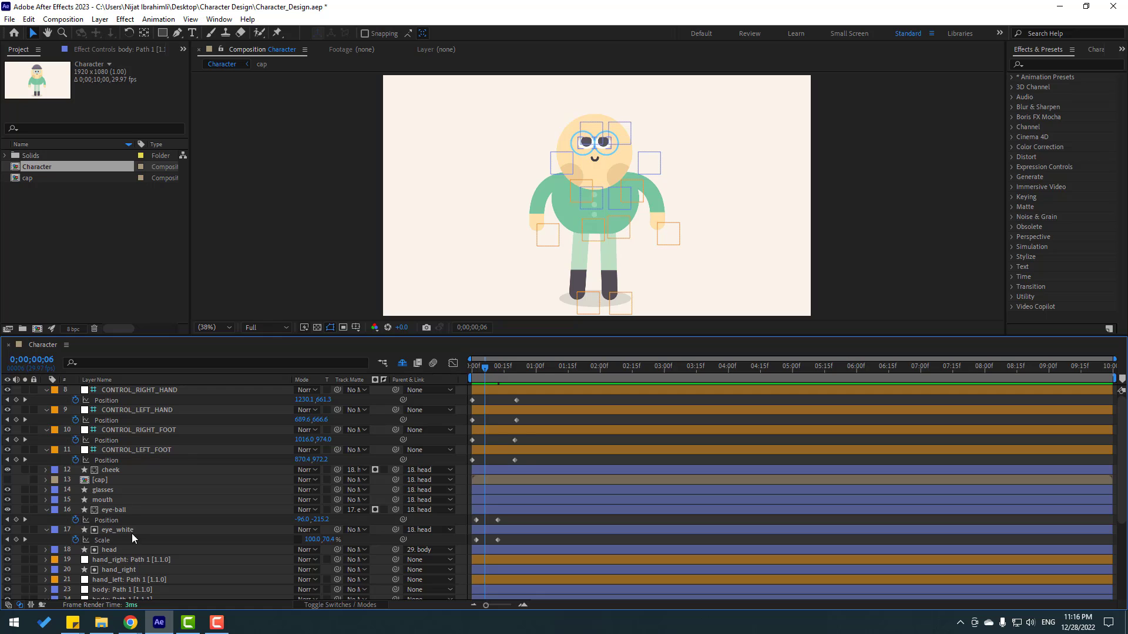
click(128, 551)
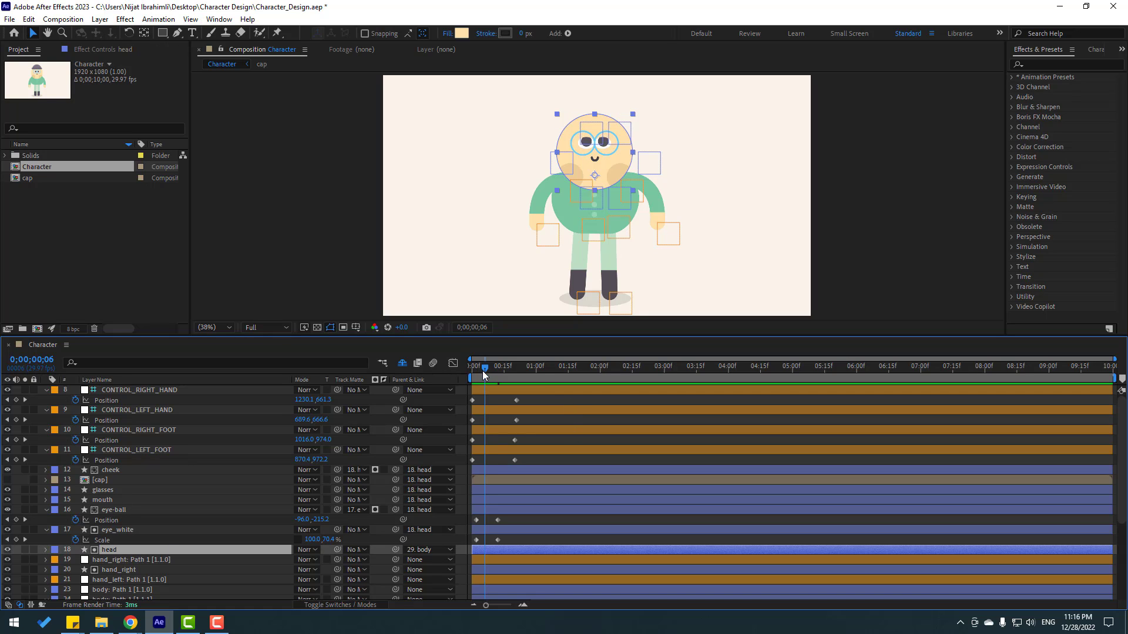
drag(481, 371, 509, 373)
key(r)
click(75, 559)
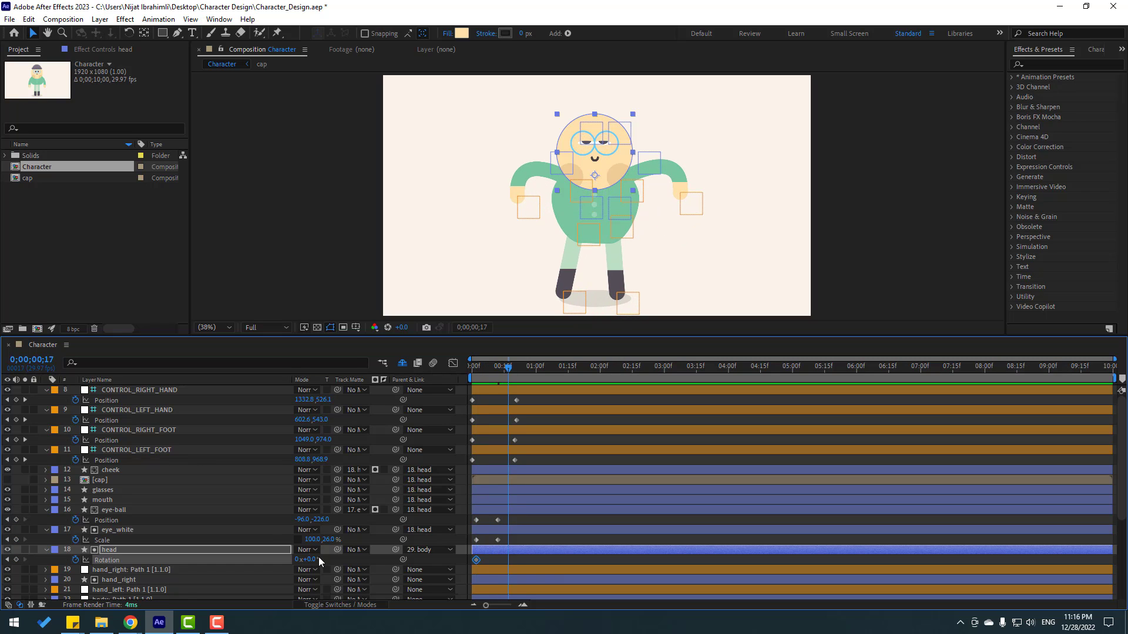
drag(317, 560, 322, 560)
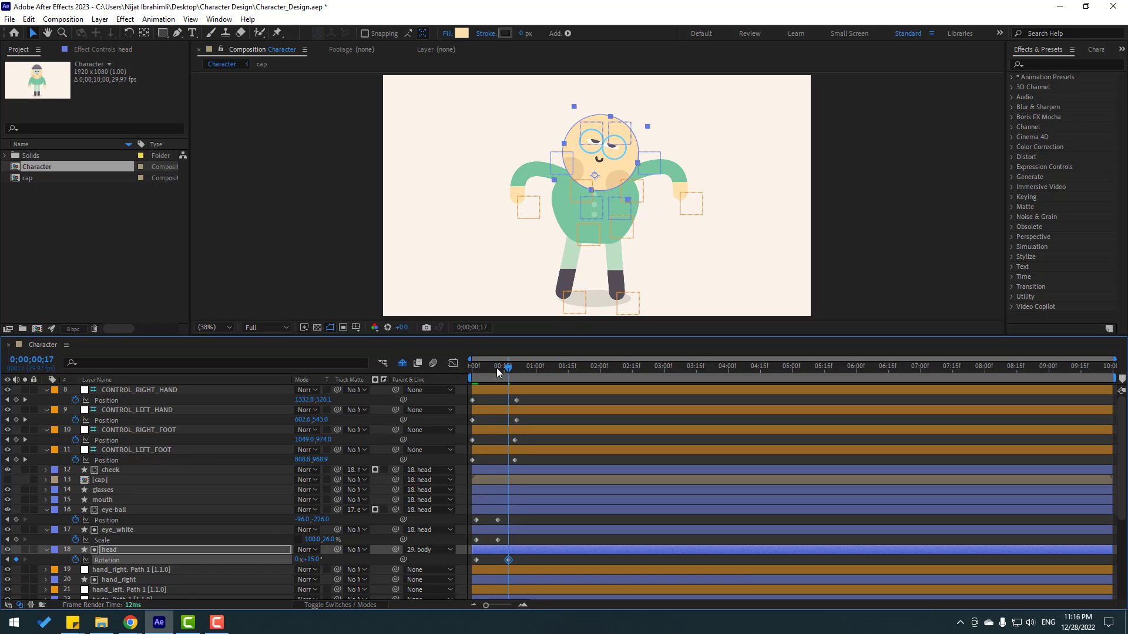
Step: Return to 0;00;00;00 and make the cap layer visible again
drag(497, 371, 459, 375)
scroll(60, 595, down, 3)
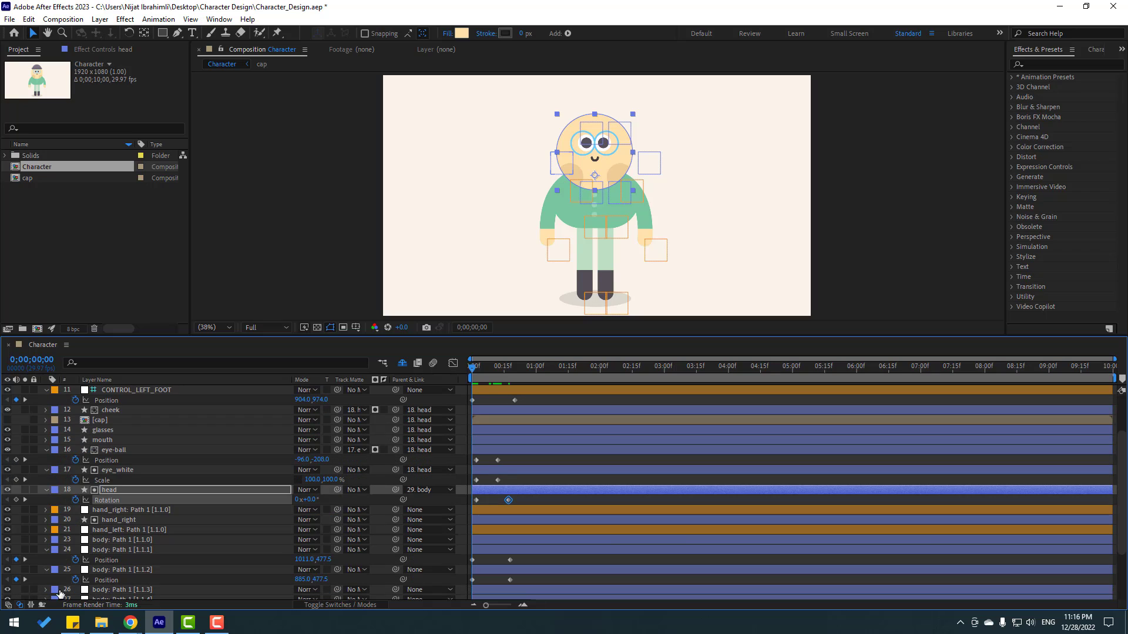
click(101, 421)
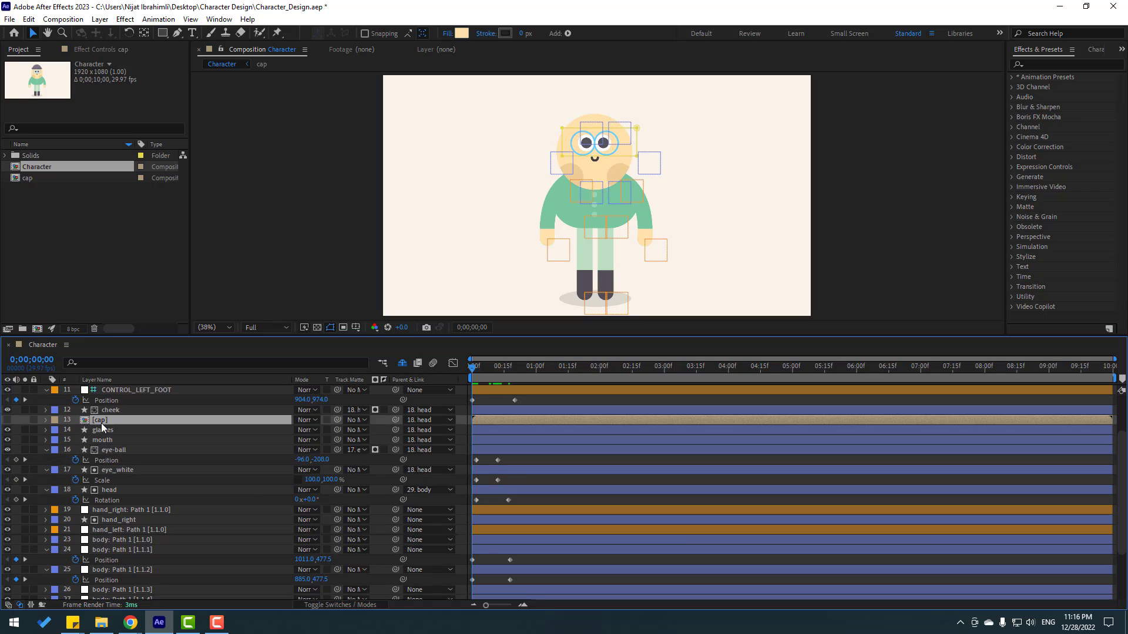
click(7, 420)
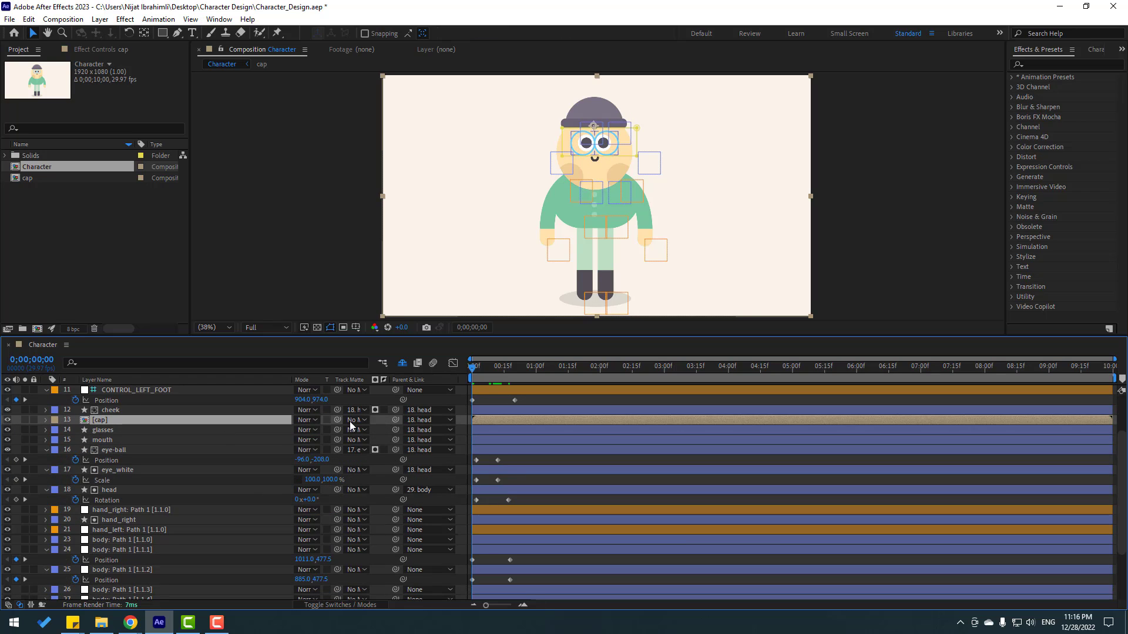
Step: End the work area at about 0;00;01;04 and play back the character animation within it
drag(470, 366, 523, 370)
click(544, 370)
key(space)
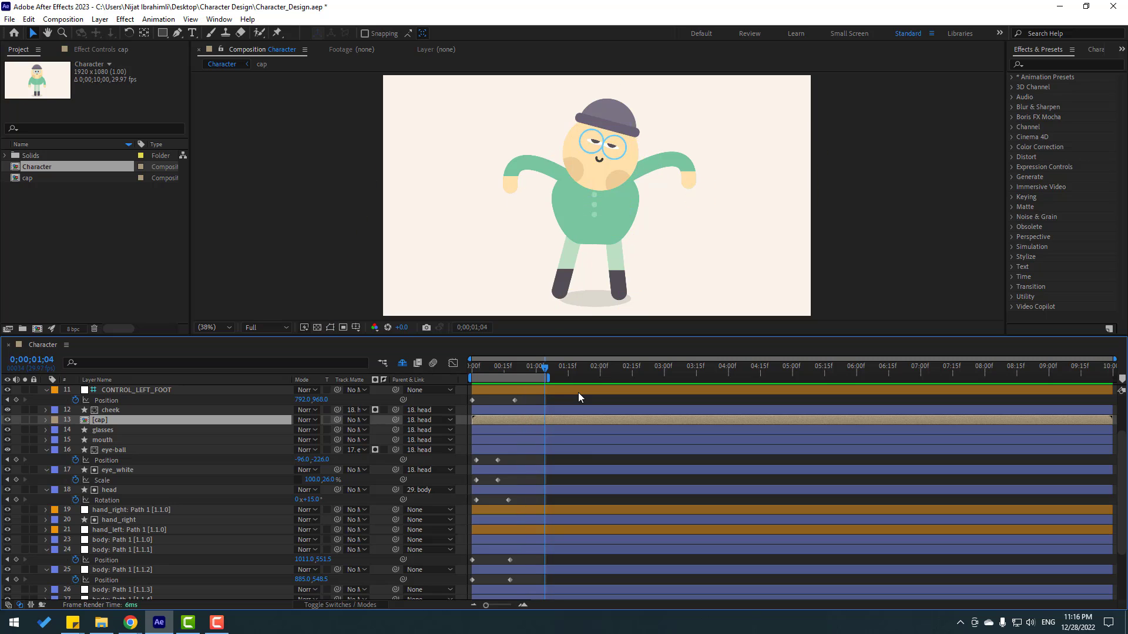
key(space)
Step: Select all layers in the Character composition
key(ctrl+a)
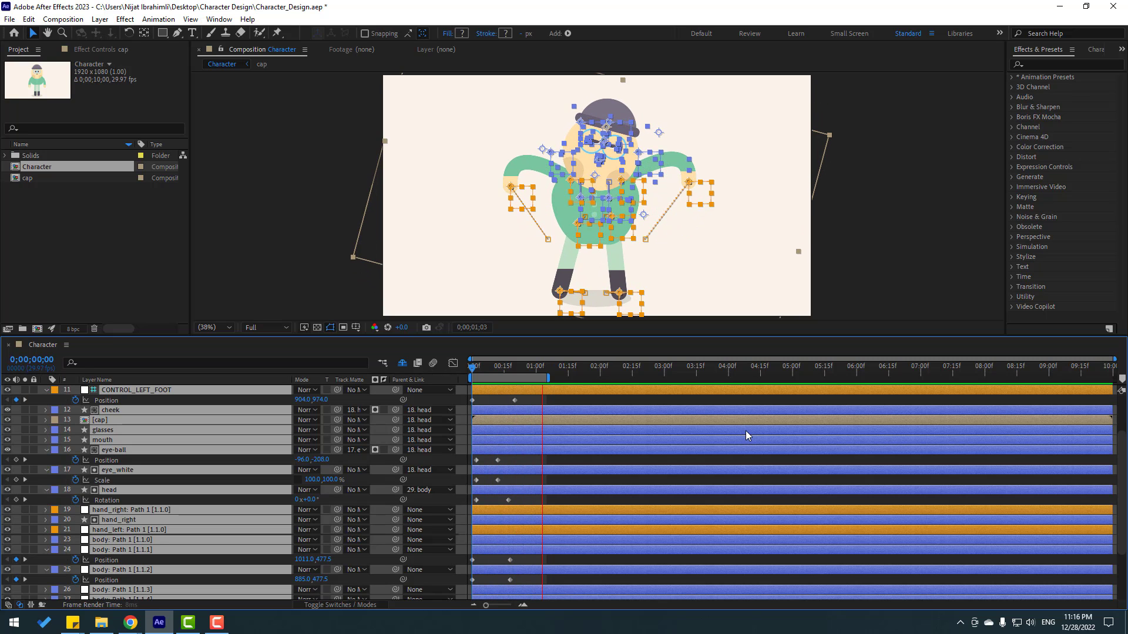